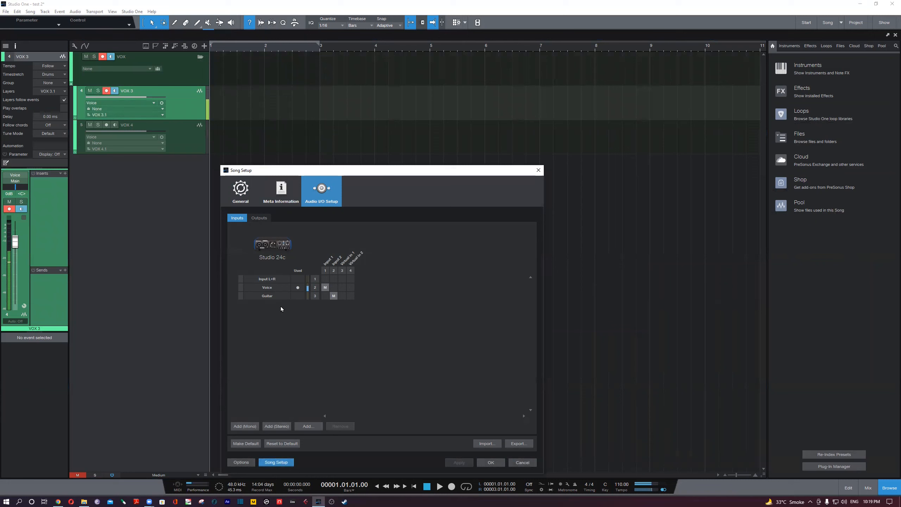
- Enable stretching audio files to the song tempo in the song's general setup and apply the change
{"action": "left_click", "coordinate": [259, 218]}
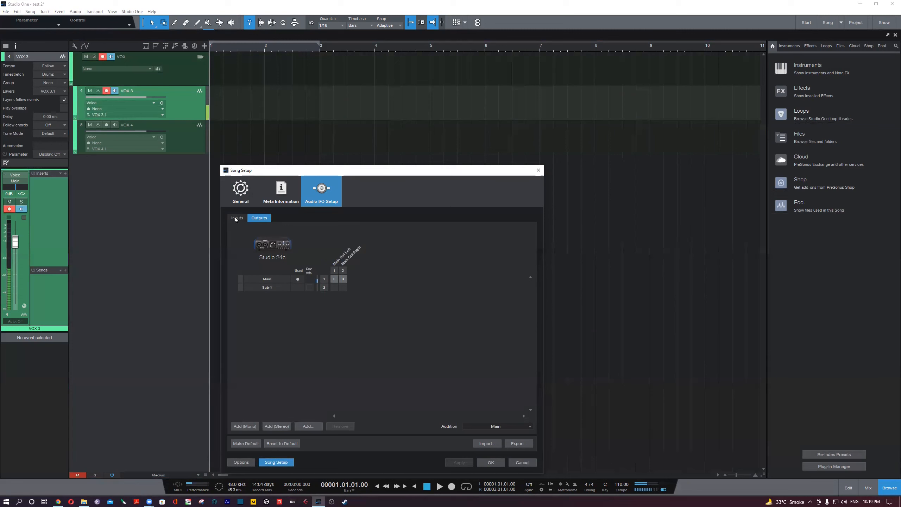
{"action": "left_click", "coordinate": [241, 196]}
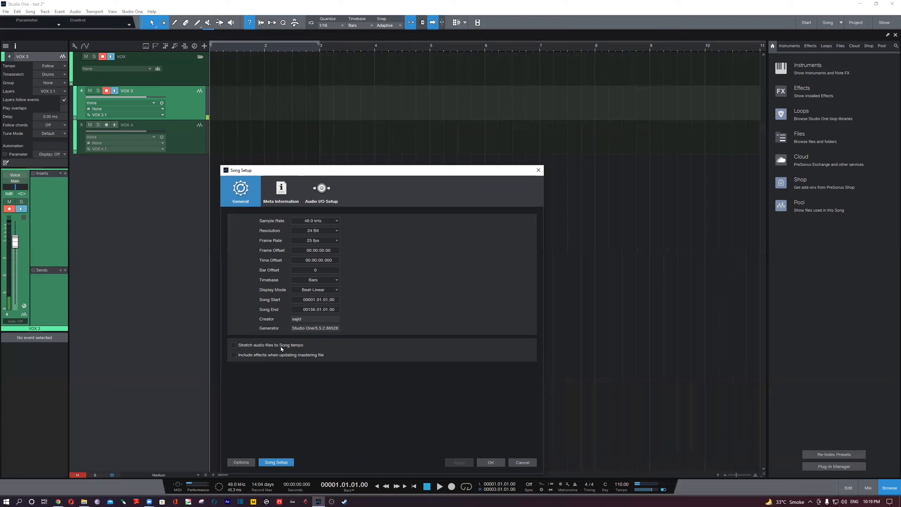
{"action": "left_click", "coordinate": [234, 345]}
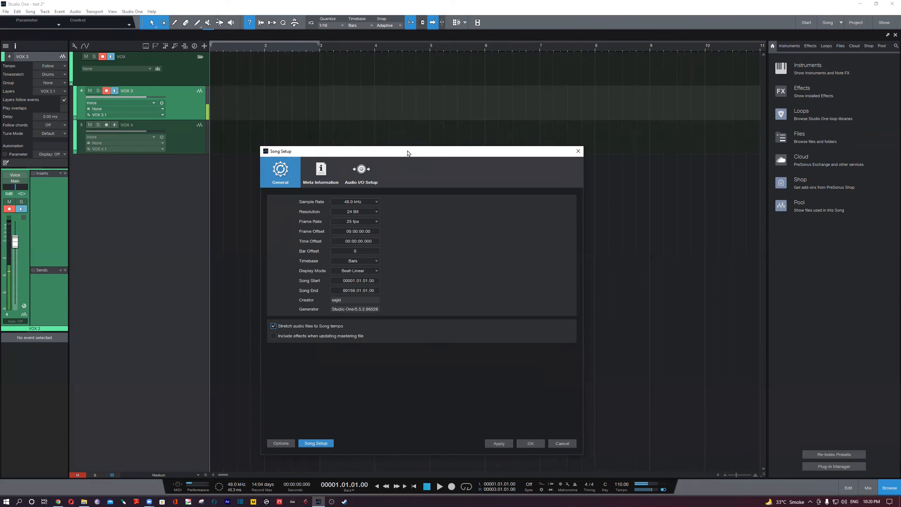
{"action": "left_click_drag", "start_coordinate": [410, 151], "coordinate": [423, 125]}
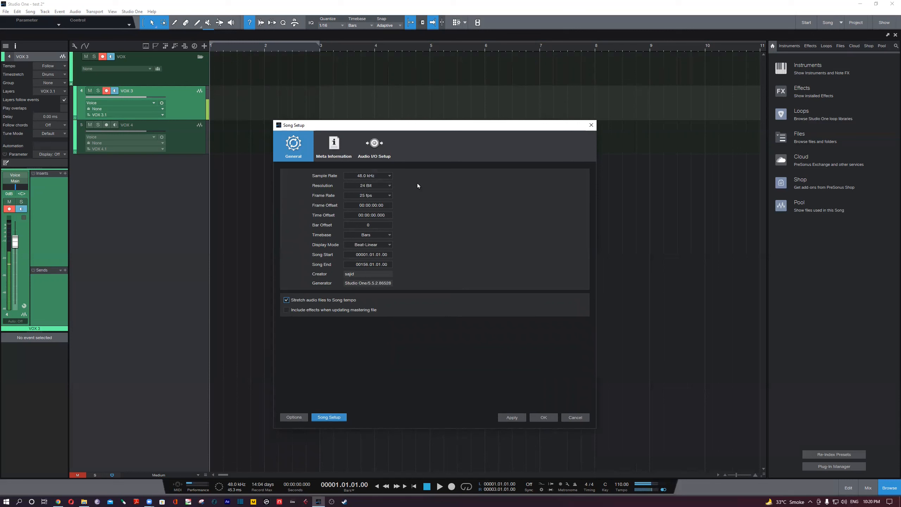
{"action": "left_click", "coordinate": [286, 300]}
{"action": "left_click", "coordinate": [334, 300]}
{"action": "left_click", "coordinate": [343, 150]}
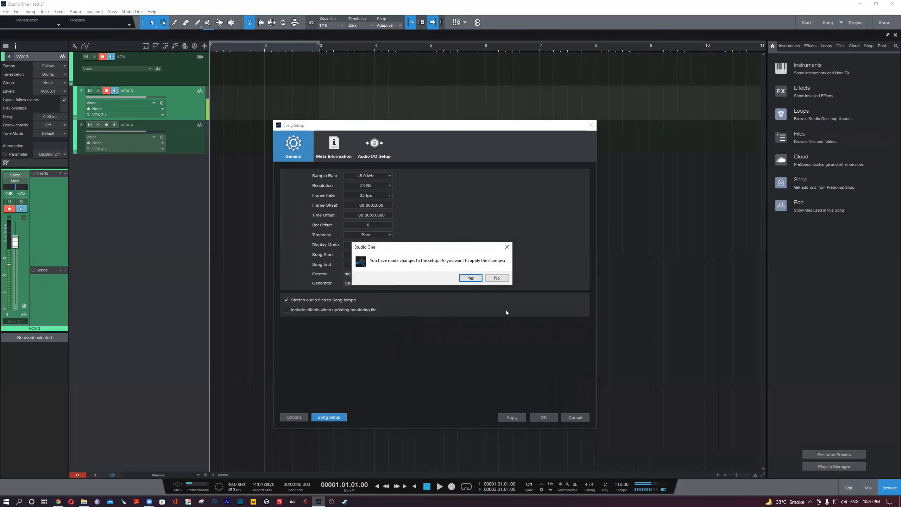
{"action": "left_click", "coordinate": [470, 279]}
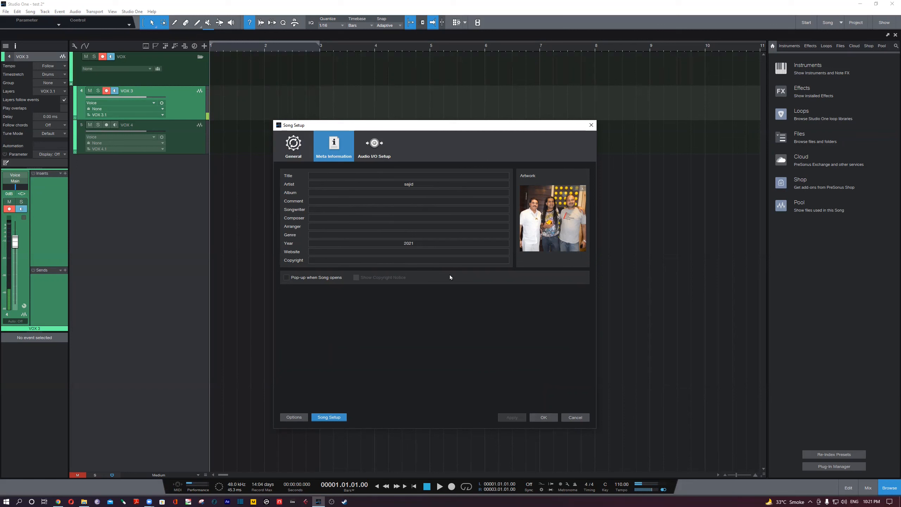
- Inspect the song's audio input setup and the I/O configuration import, leave the import without a file, and close the song setup
{"action": "left_click", "coordinate": [373, 149]}
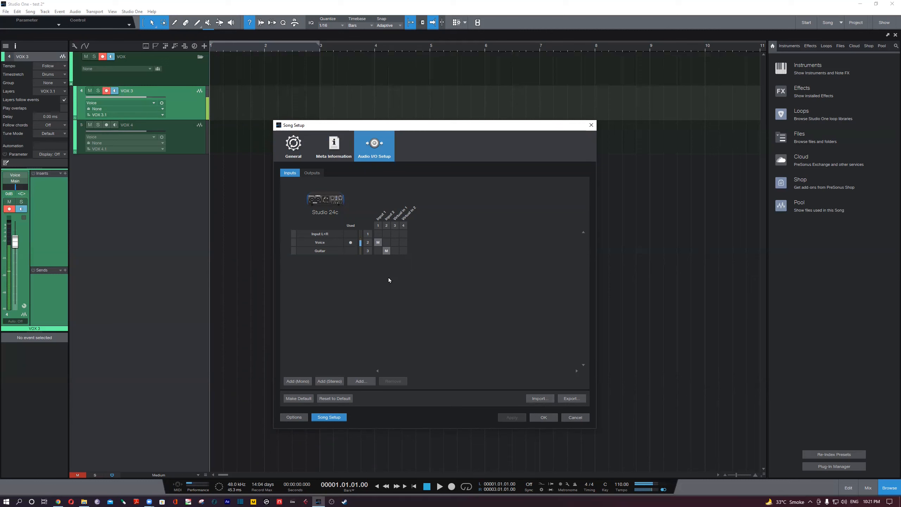
{"action": "left_click", "coordinate": [540, 398]}
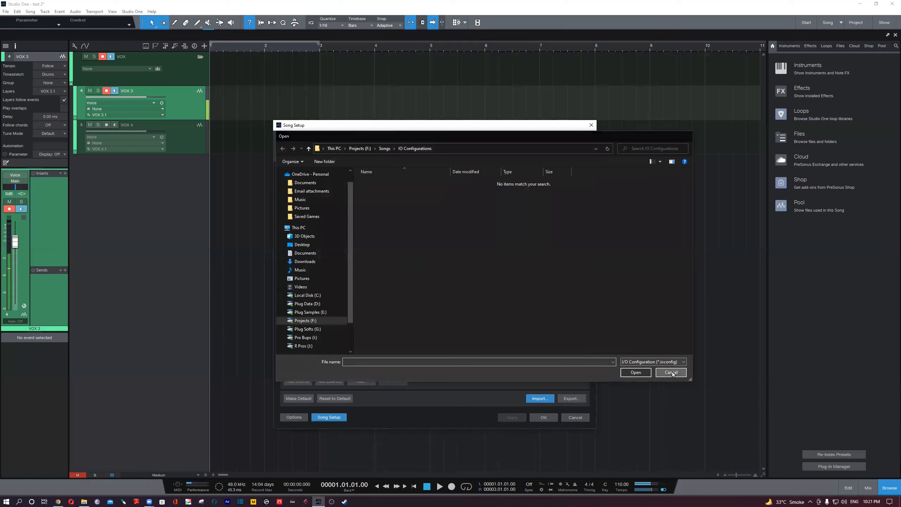
{"action": "left_click", "coordinate": [671, 372]}
{"action": "left_click", "coordinate": [544, 417]}
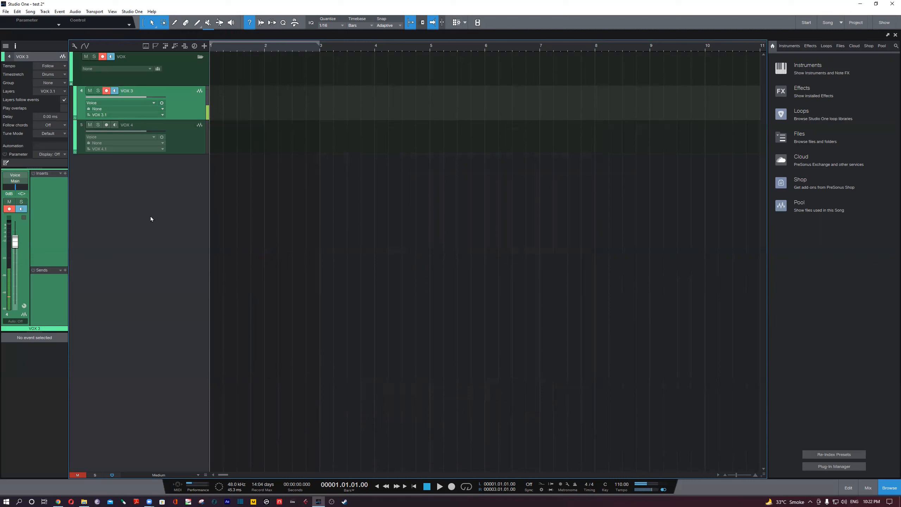
{"action": "left_click", "coordinate": [189, 61]}
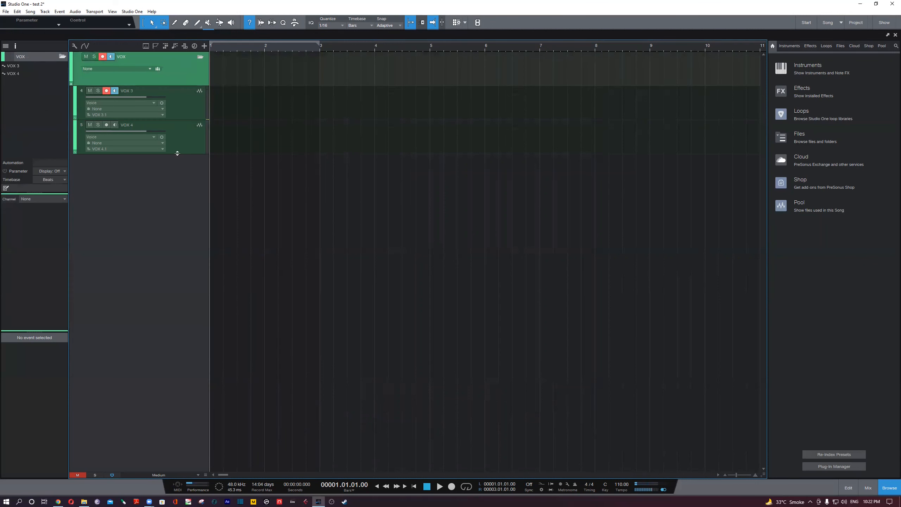
{"action": "left_click", "coordinate": [192, 119]}
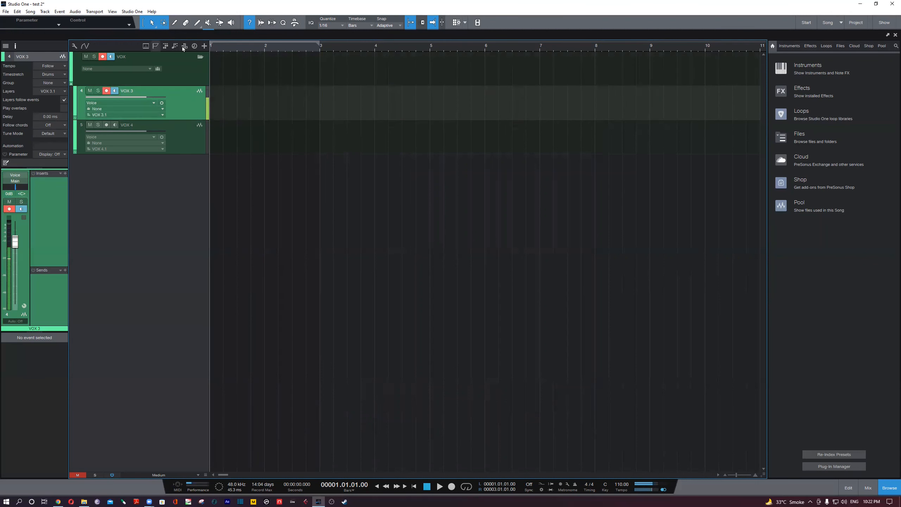
{"action": "key", "text": "t"}
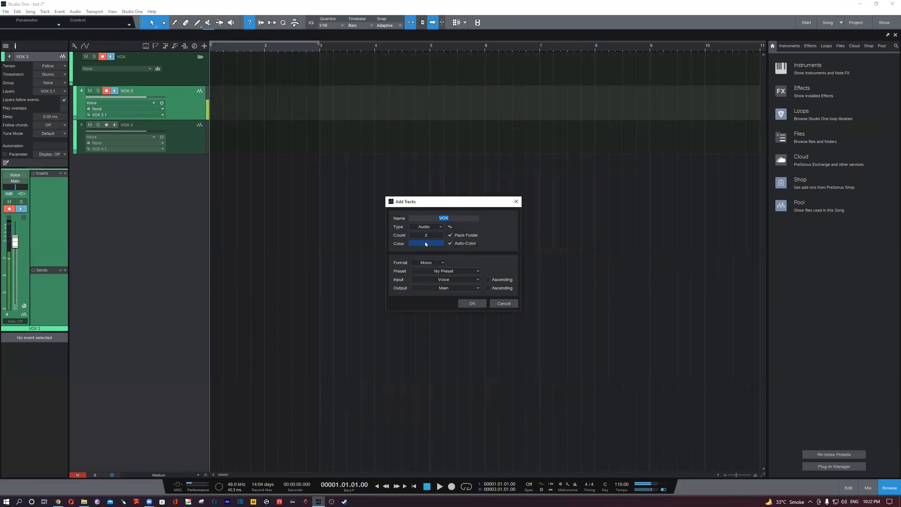
{"action": "left_click", "coordinate": [506, 302]}
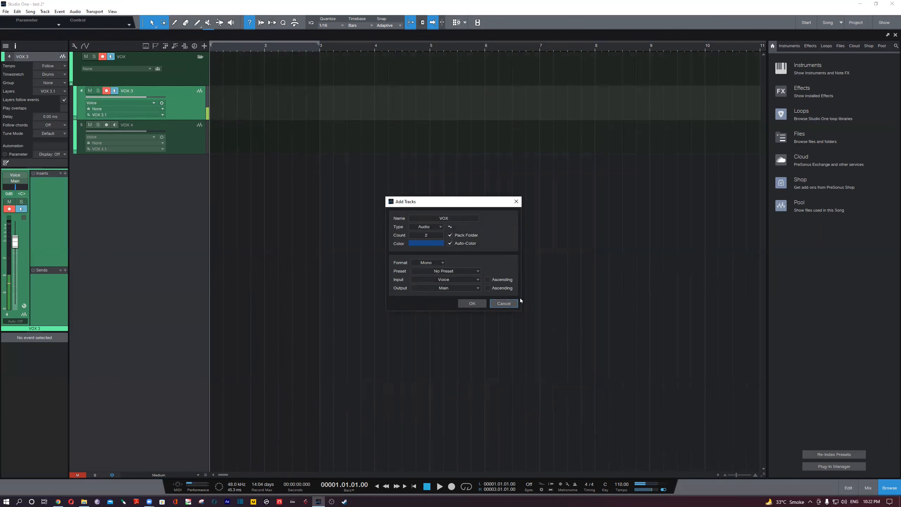
- Add the PreSonus Presence instrument to the arrangement on a new track and reposition its editor window
{"action": "left_click", "coordinate": [791, 46]}
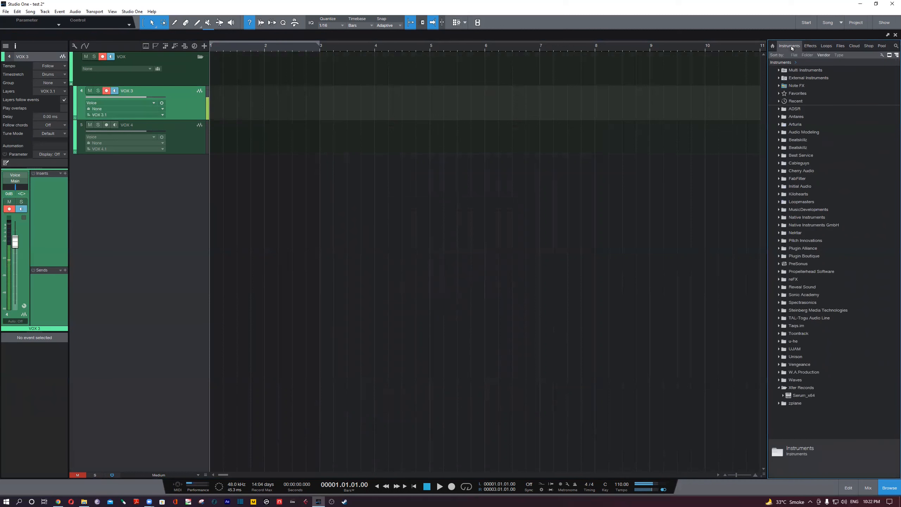
{"action": "double_click", "coordinate": [806, 264]}
{"action": "scroll", "coordinate": [835, 344], "scroll_direction": "down", "scroll_amount": 1}
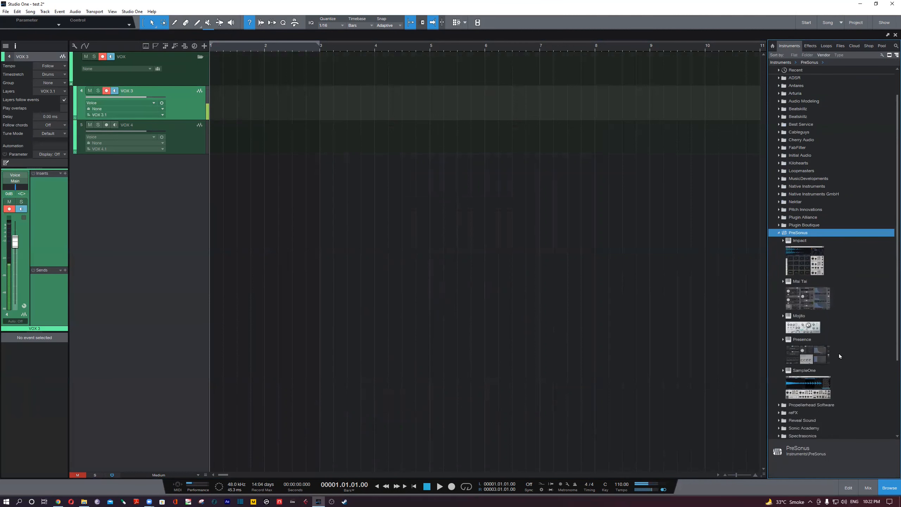
{"action": "left_click_drag", "start_coordinate": [814, 354], "coordinate": [454, 336]}
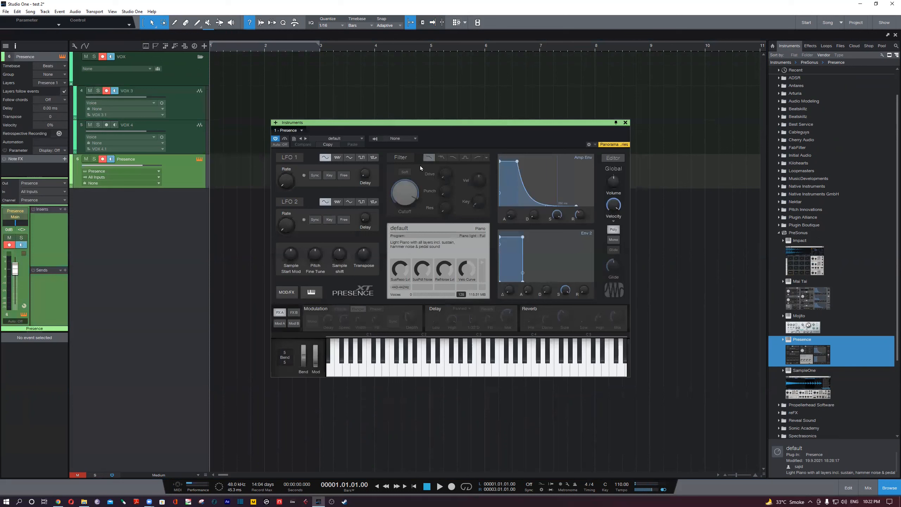
{"action": "left_click_drag", "start_coordinate": [425, 128], "coordinate": [435, 152]}
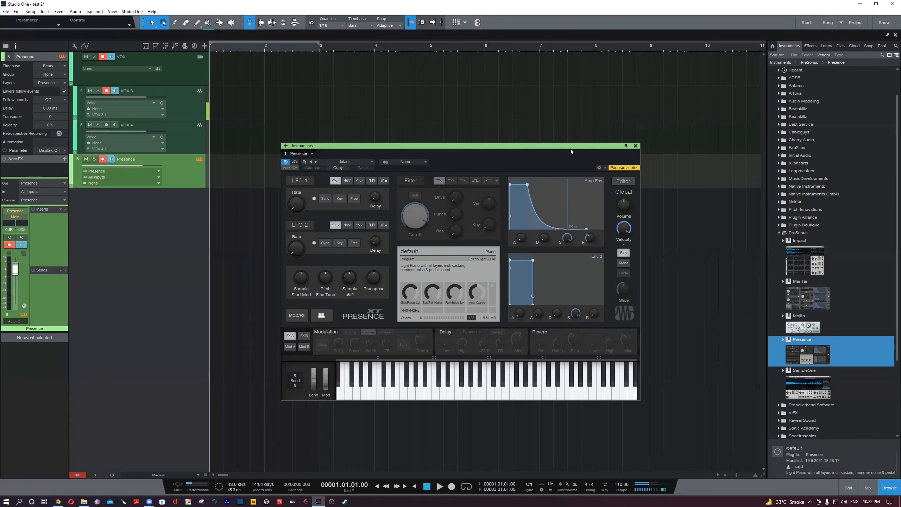
{"action": "left_click_drag", "start_coordinate": [571, 149], "coordinate": [609, 163]}
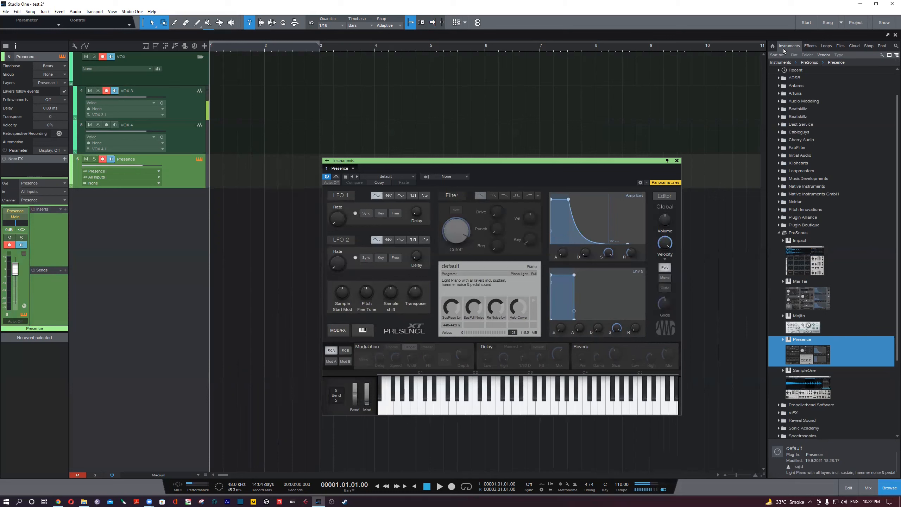
- Replace Presence on the instrument track with the PreSonus Impact drum sampler
{"action": "left_click", "coordinate": [773, 46]}
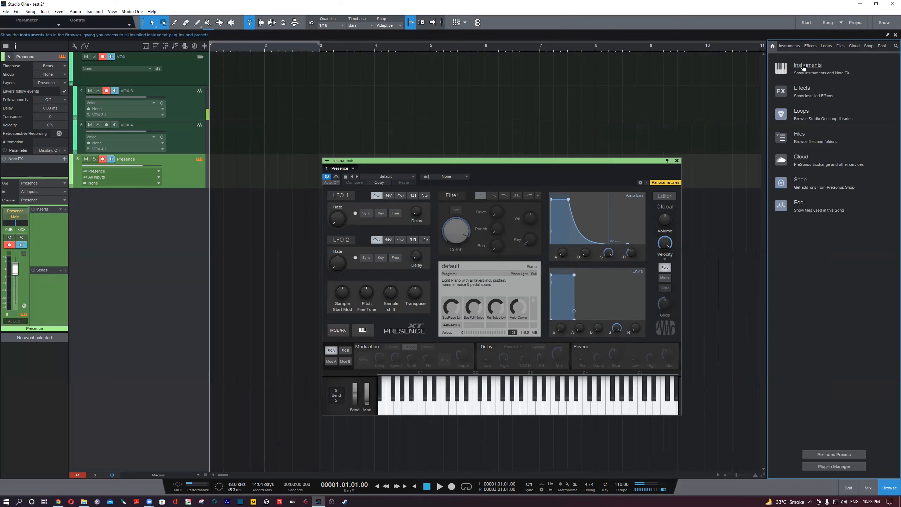
{"action": "left_click", "coordinate": [810, 68]}
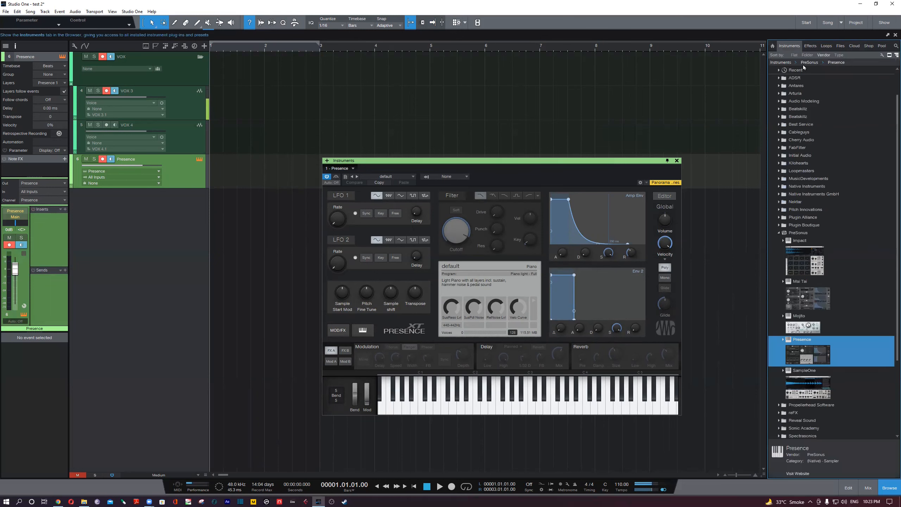
{"action": "left_click", "coordinate": [795, 233]}
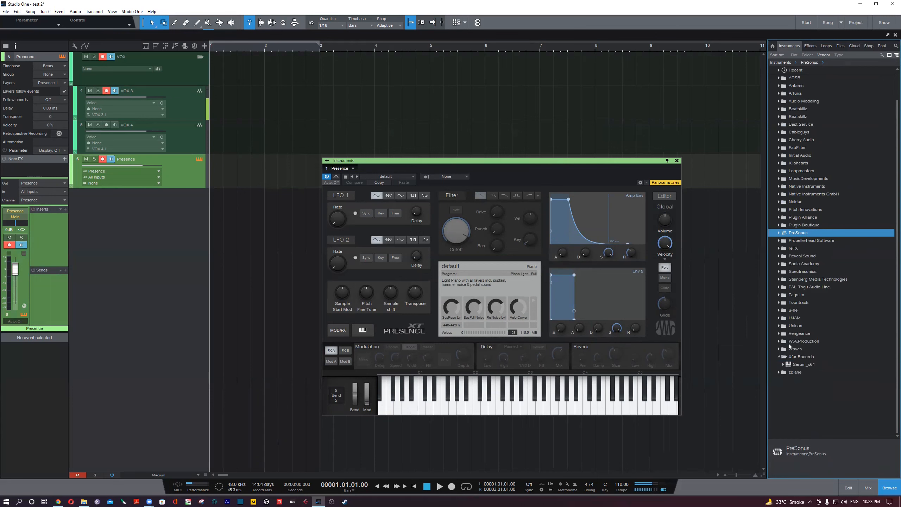
{"action": "left_click", "coordinate": [779, 359]}
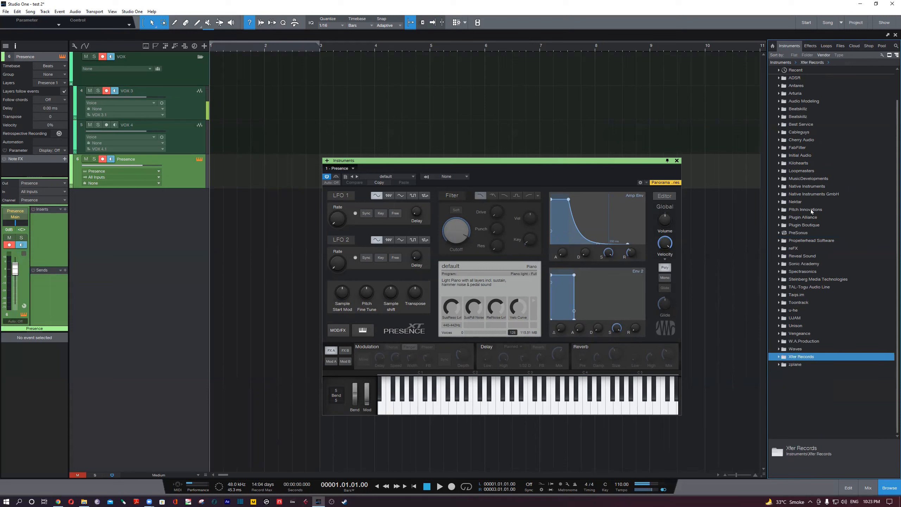
{"action": "left_click", "coordinate": [803, 235]}
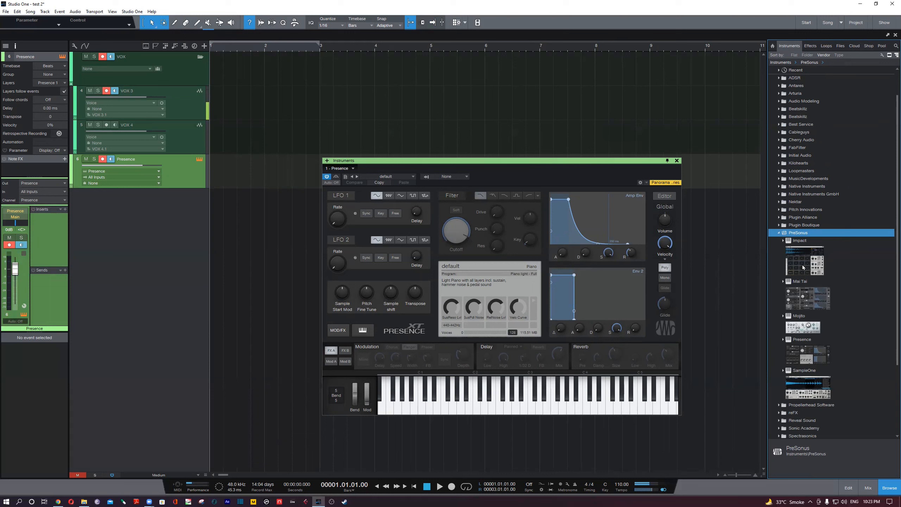
{"action": "left_click_drag", "start_coordinate": [807, 254], "coordinate": [263, 183]}
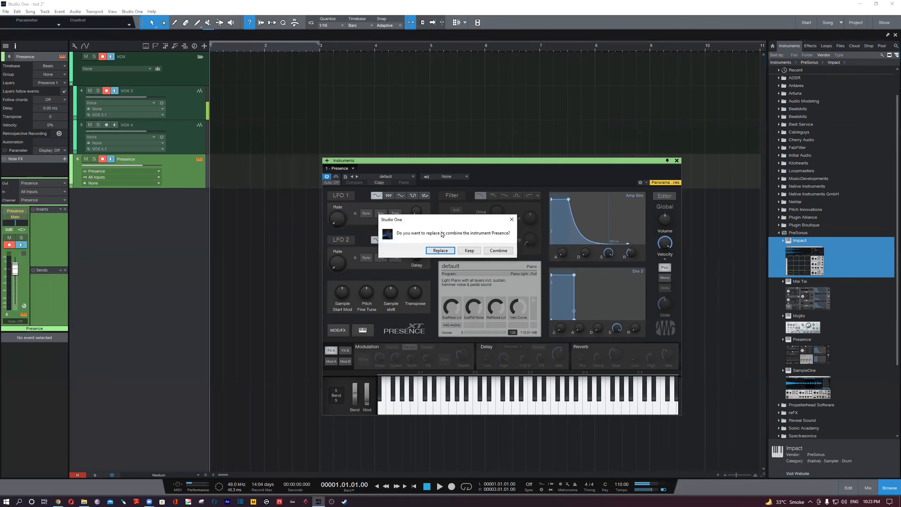
{"action": "left_click", "coordinate": [437, 252]}
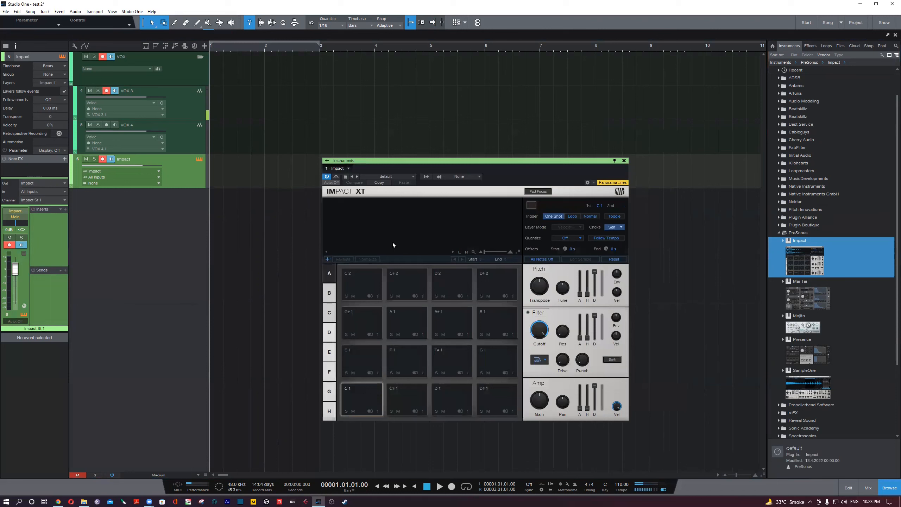
- Look through the preset list of the Impact instrument
{"action": "left_click", "coordinate": [390, 176]}
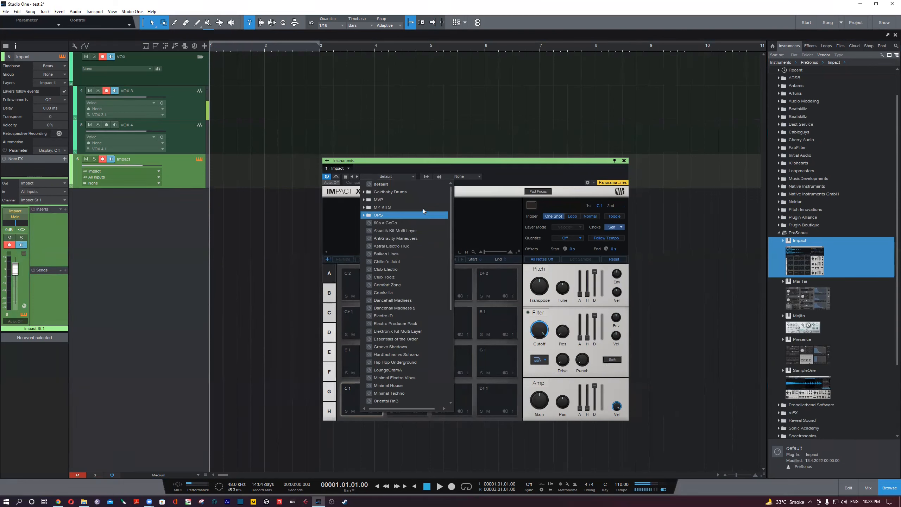
{"action": "scroll", "coordinate": [408, 346], "scroll_direction": "down", "scroll_amount": 4}
{"action": "scroll", "coordinate": [408, 345], "scroll_direction": "up", "scroll_amount": 1}
{"action": "scroll", "coordinate": [409, 344], "scroll_direction": "up", "scroll_amount": 1}
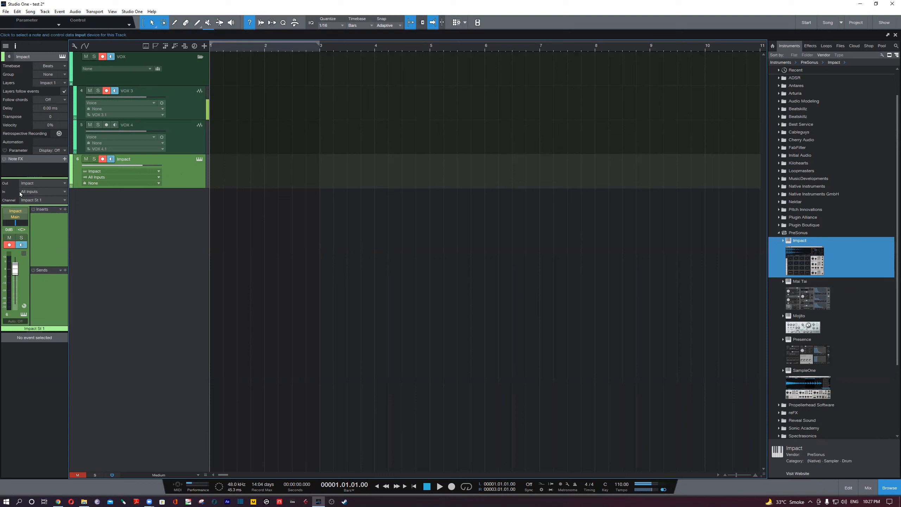
- Examine the available output destinations for the Impact track in the track inspector
{"action": "left_click", "coordinate": [46, 183]}
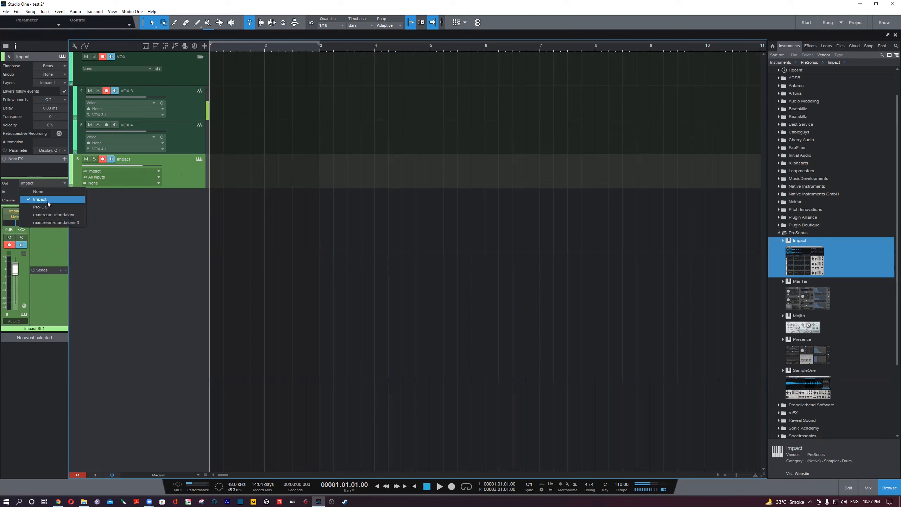
{"action": "left_click", "coordinate": [183, 356]}
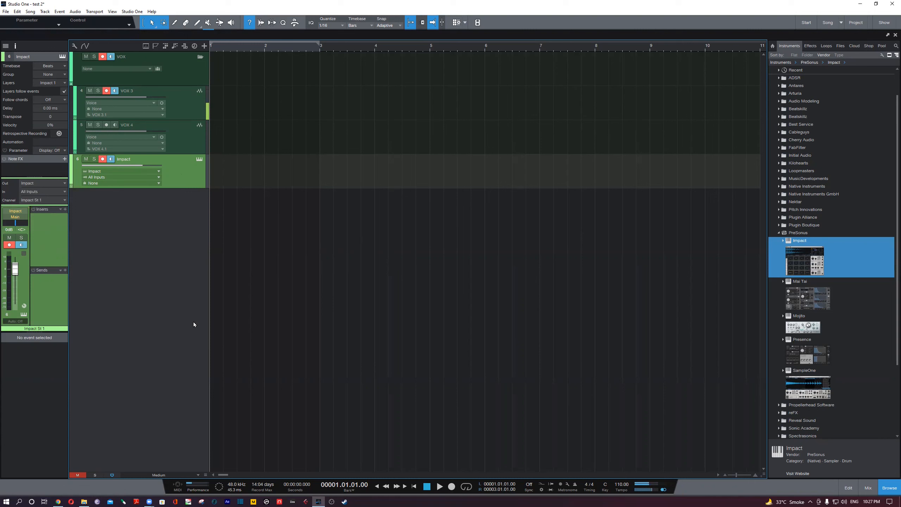
{"action": "left_click", "coordinate": [44, 183]}
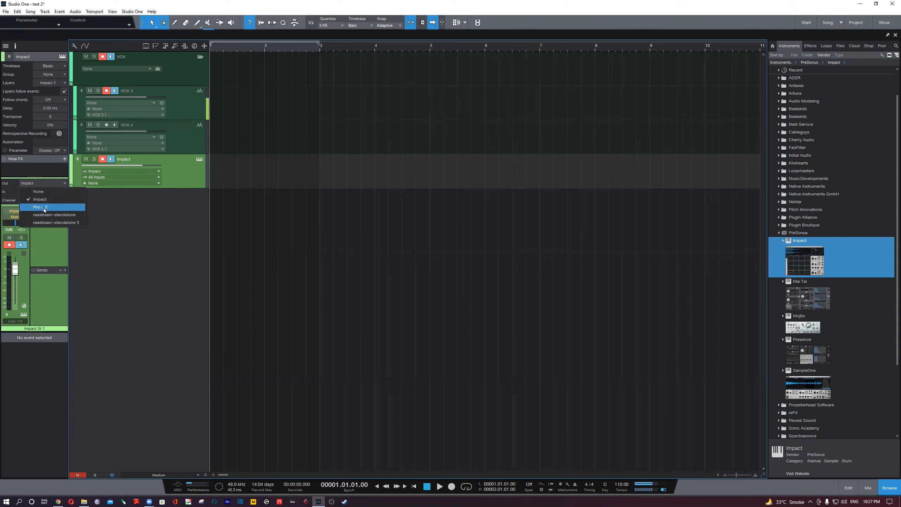
{"action": "left_click", "coordinate": [139, 233]}
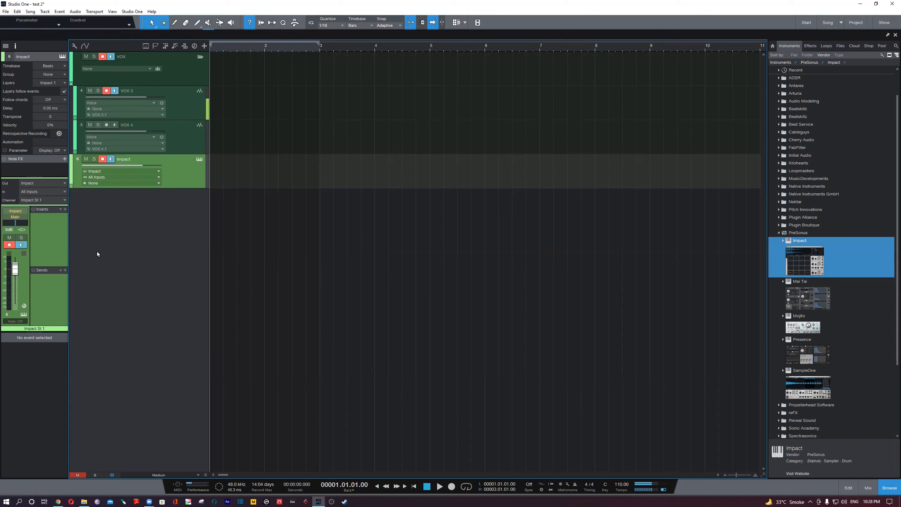
{"action": "left_click", "coordinate": [57, 180]}
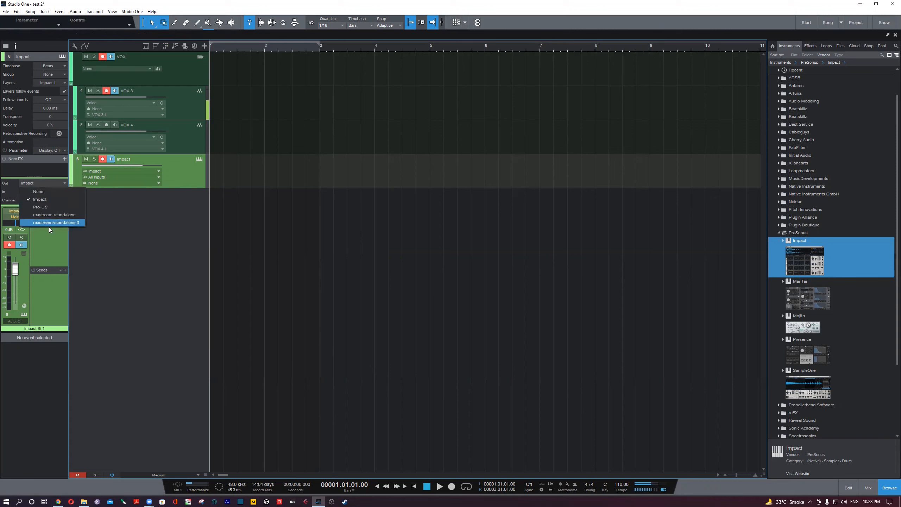
{"action": "left_click", "coordinate": [202, 257]}
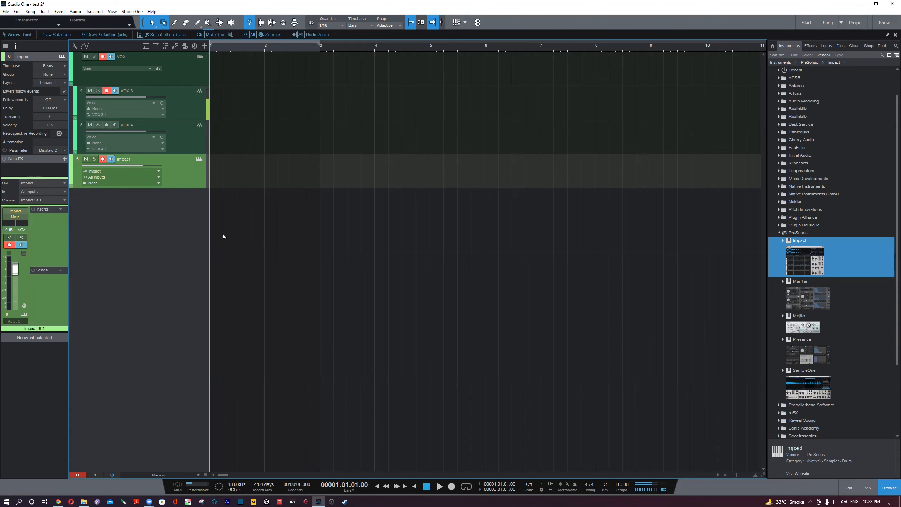
- Open the Impact editor from its track and select the Mai Tai synth among the PreSonus instruments
{"action": "left_click", "coordinate": [199, 160]}
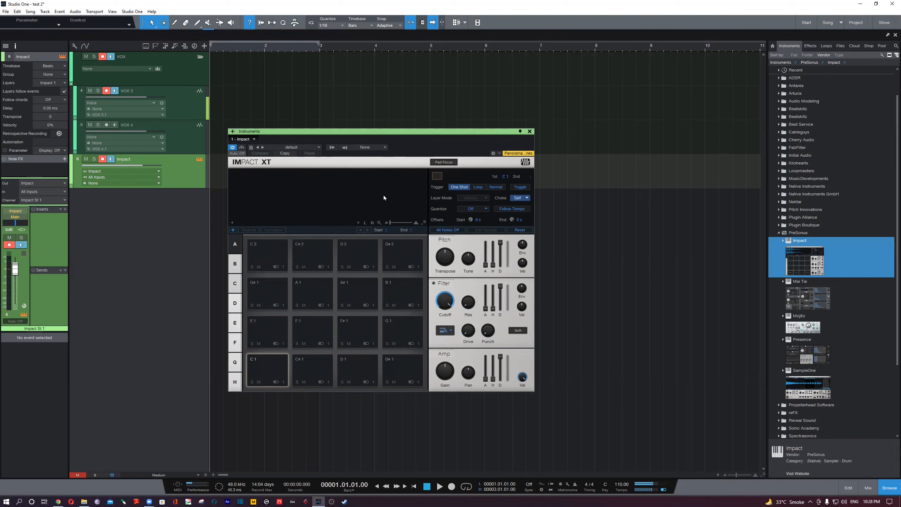
{"action": "double_click", "coordinate": [813, 302]}
{"action": "double_click", "coordinate": [814, 302]}
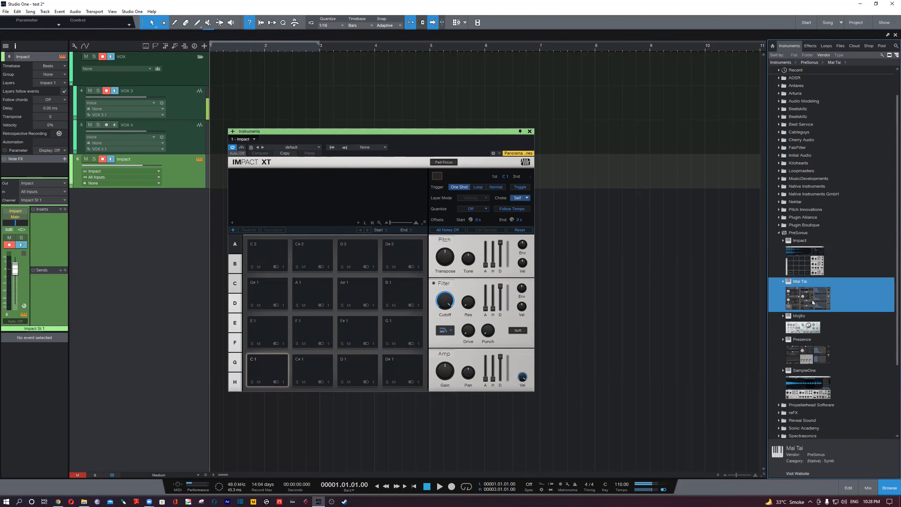
- Add the PreSonus Mojito and Mai Tai synths as new instrument tracks below the Impact track
{"action": "left_click", "coordinate": [807, 327]}
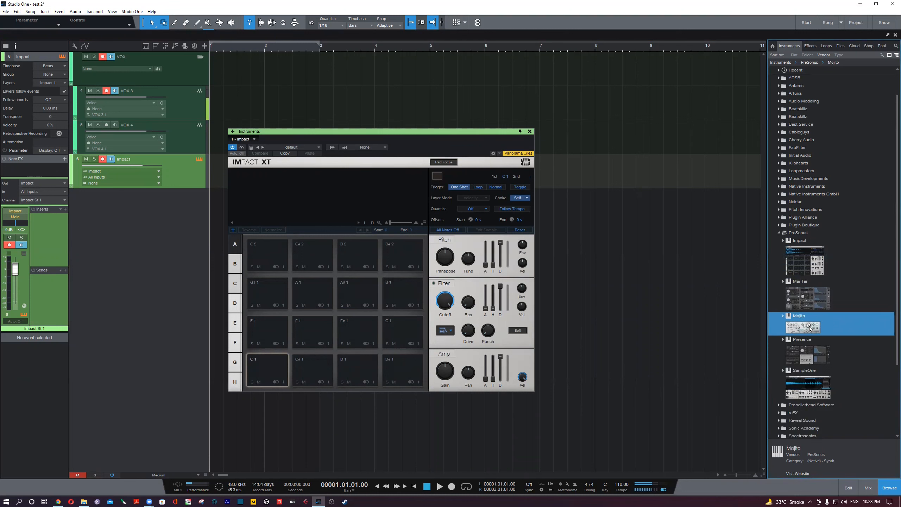
{"action": "left_click_drag", "start_coordinate": [807, 330], "coordinate": [191, 209]}
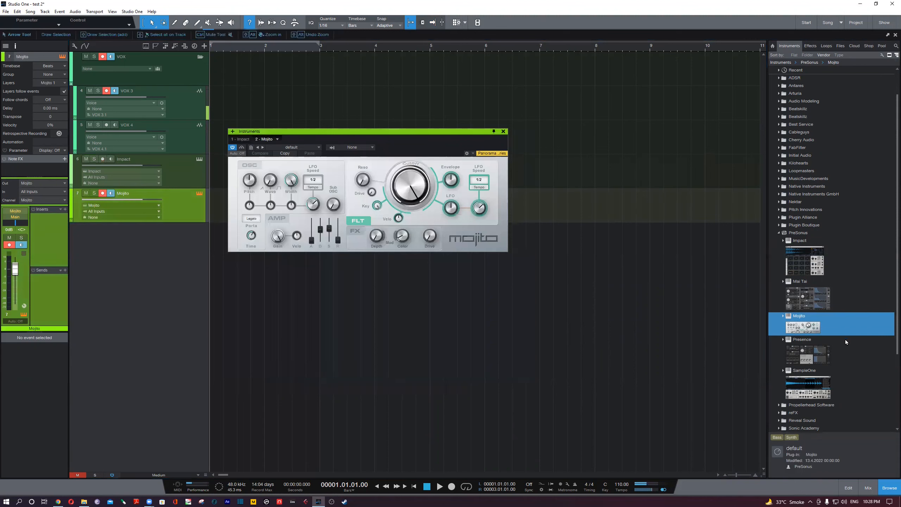
{"action": "left_click_drag", "start_coordinate": [813, 297], "coordinate": [291, 353]}
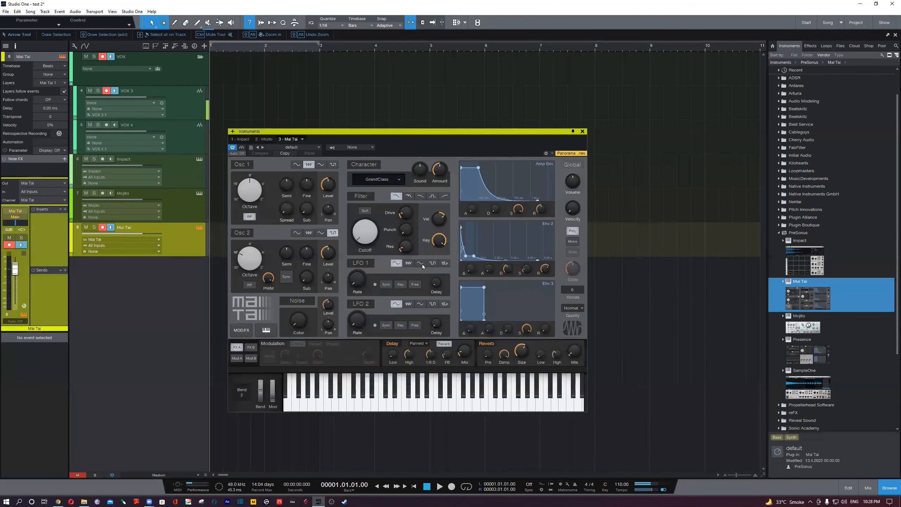
- Add the PreSonus Presence and SampleOne instruments as new tracks below the Mai Tai track
{"action": "left_click_drag", "start_coordinate": [821, 358], "coordinate": [640, 340]}
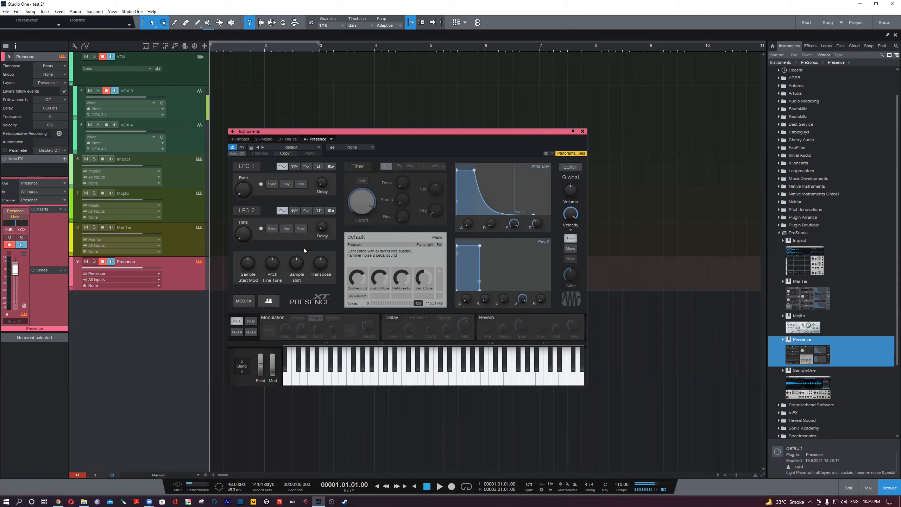
{"action": "mouse_move", "coordinate": [360, 214]}
{"action": "left_click_drag", "start_coordinate": [455, 138], "coordinate": [435, 135]}
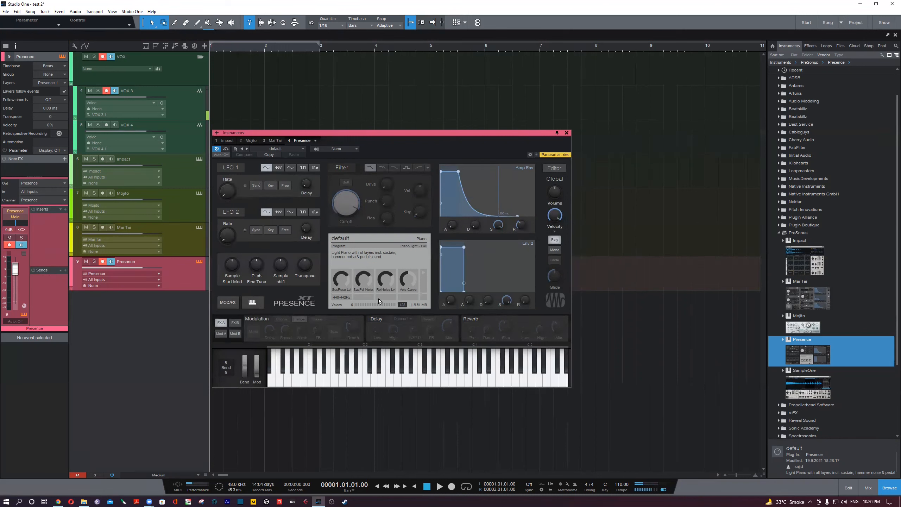
{"action": "left_click_drag", "start_coordinate": [419, 139], "coordinate": [419, 132]}
{"action": "left_click_drag", "start_coordinate": [804, 370], "coordinate": [309, 433]}
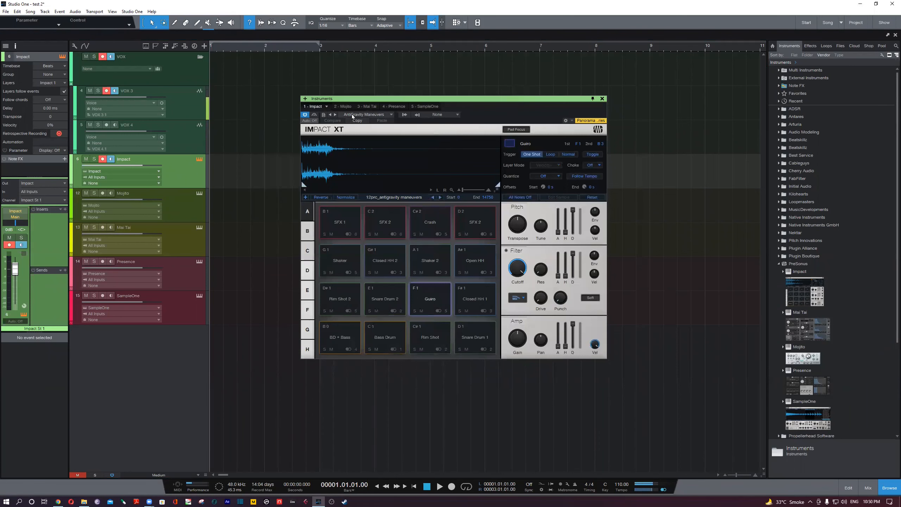
- Check the MY KITS presets of the Impact instrument and load the Hip Hop Underground preset
{"action": "left_click", "coordinate": [367, 115]}
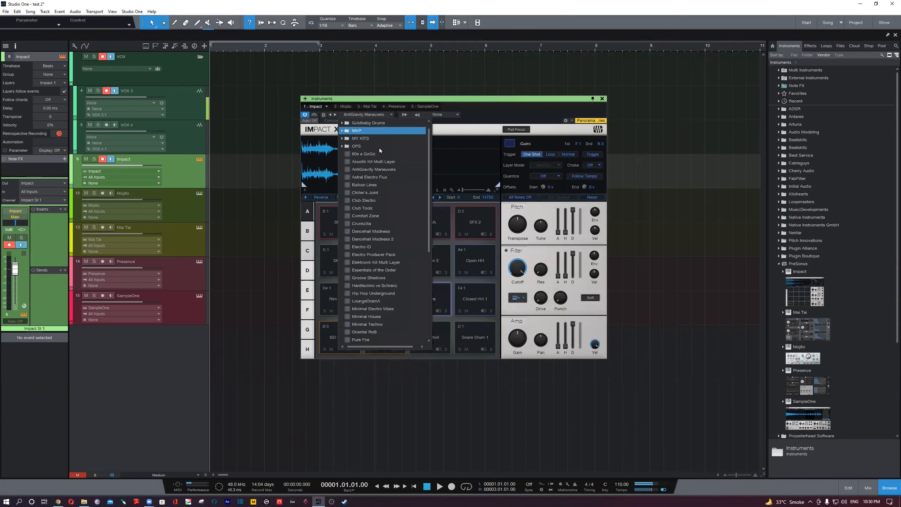
{"action": "left_click", "coordinate": [364, 140]}
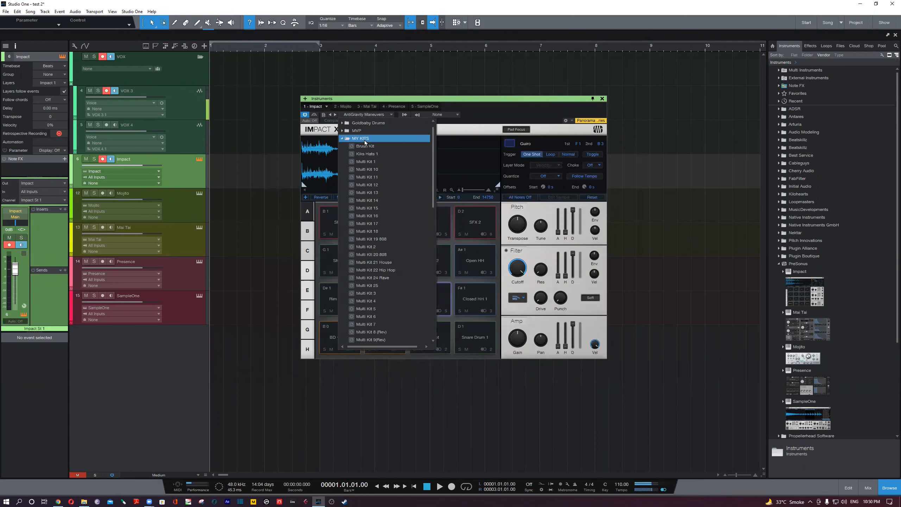
{"action": "left_click_drag", "start_coordinate": [397, 98], "coordinate": [423, 139]}
{"action": "left_click", "coordinate": [392, 156]}
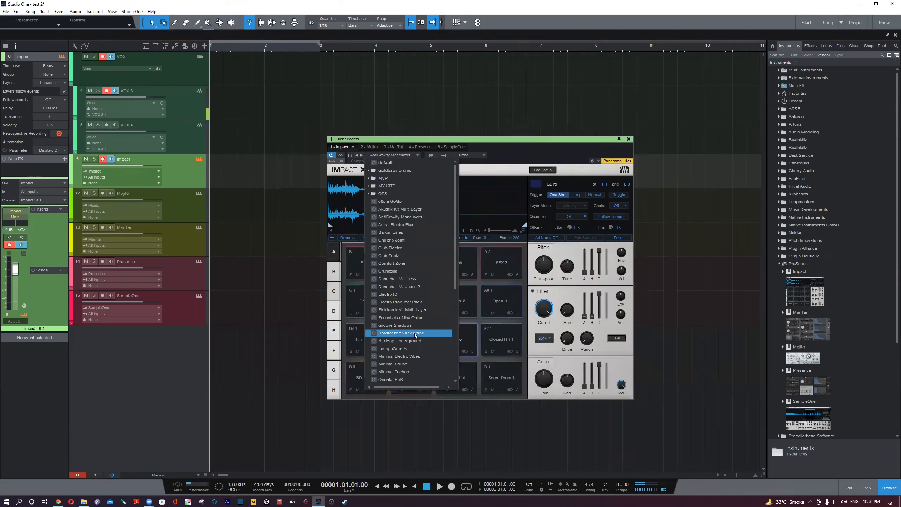
{"action": "left_click", "coordinate": [424, 342]}
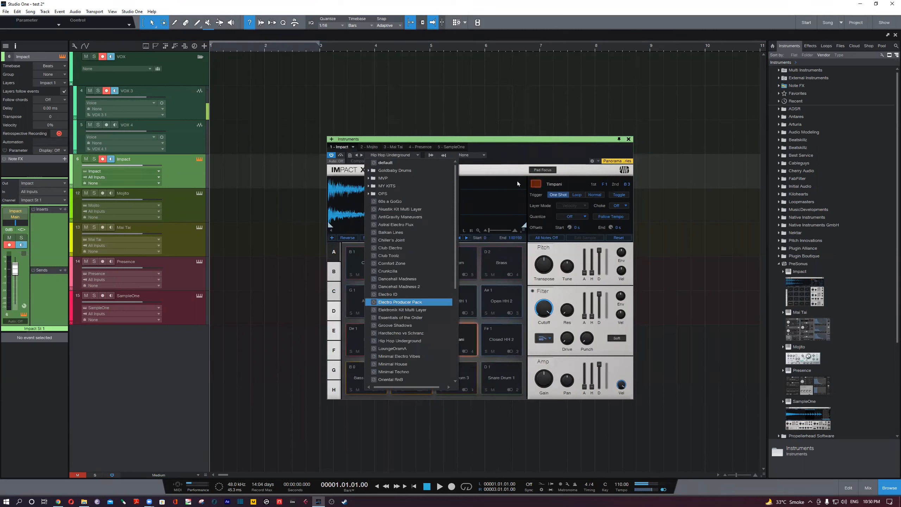
- Audition the Bass Drum 1, Bass Drum 2 and Cord pads of the Hip Hop Underground kit
{"action": "left_click", "coordinate": [365, 380]}
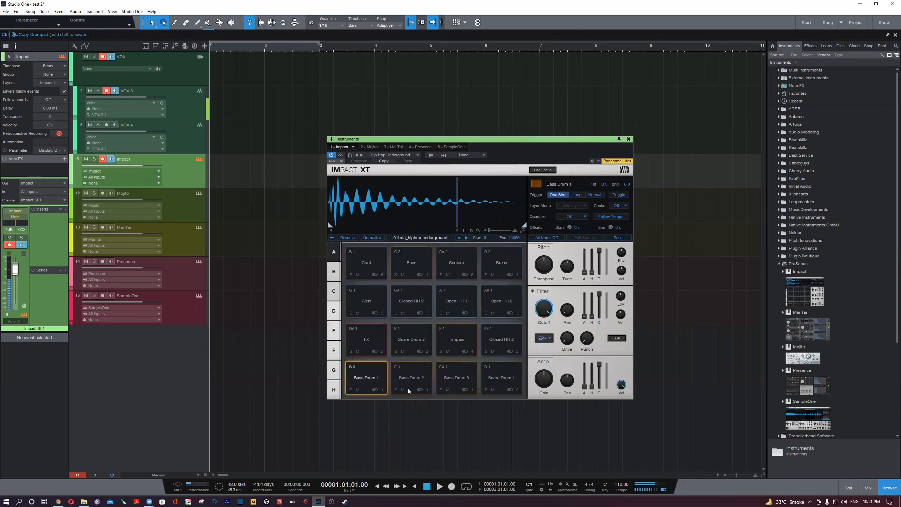
{"action": "right_click", "coordinate": [408, 388]}
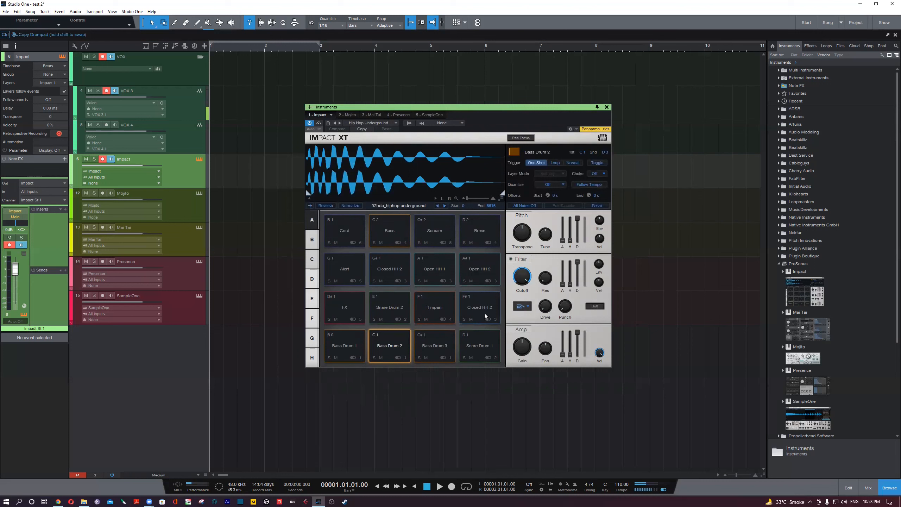
{"action": "left_click", "coordinate": [349, 228]}
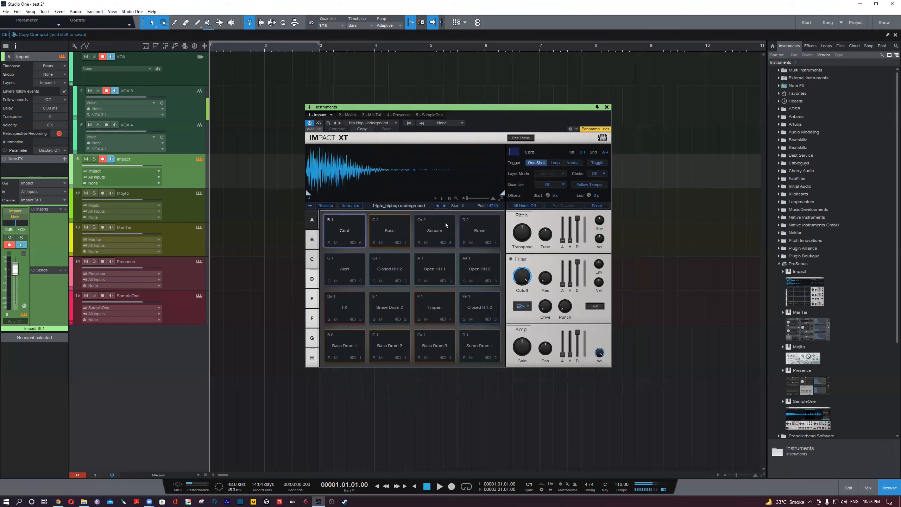
- Look through Impact's pad banks B to H and return to bank A
{"action": "left_click", "coordinate": [312, 240]}
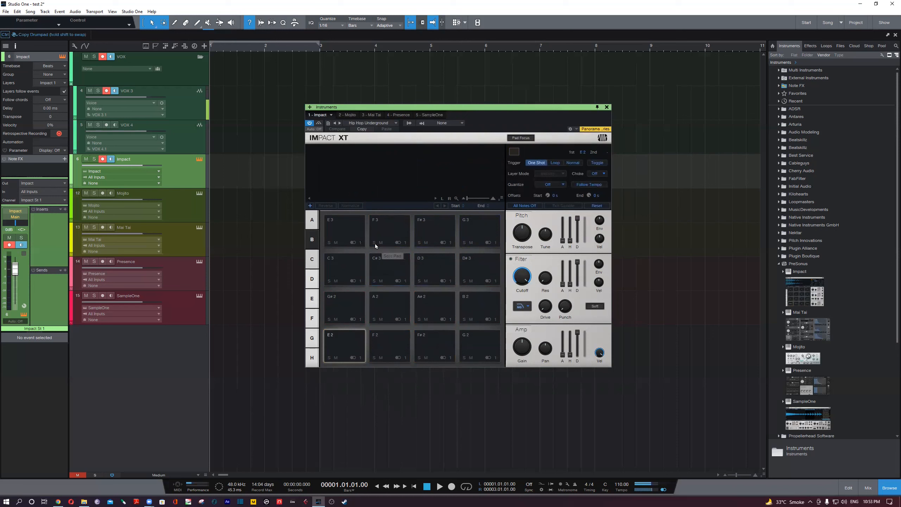
{"action": "left_click", "coordinate": [312, 259]}
{"action": "left_click", "coordinate": [312, 283]}
{"action": "left_click", "coordinate": [313, 298]}
{"action": "left_click", "coordinate": [314, 322]}
{"action": "left_click", "coordinate": [314, 339]}
{"action": "left_click", "coordinate": [314, 358]}
{"action": "left_click", "coordinate": [314, 338]}
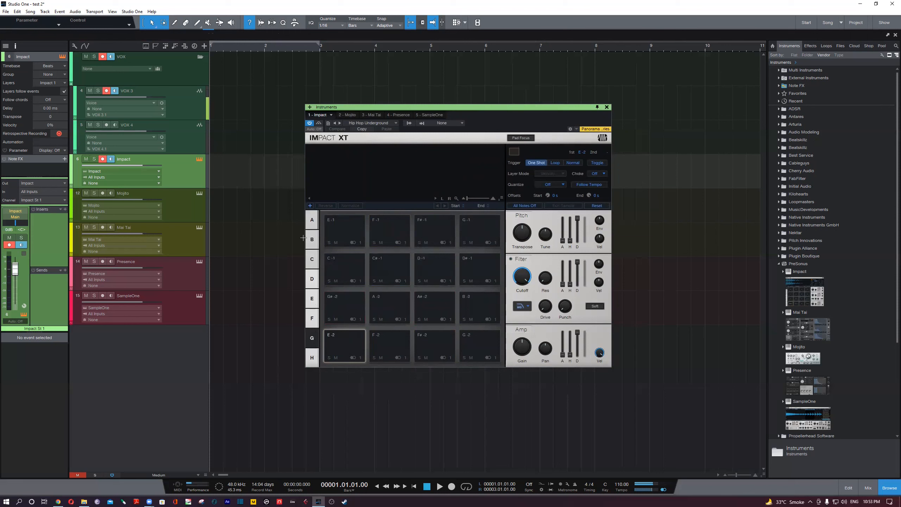
{"action": "left_click", "coordinate": [312, 220]}
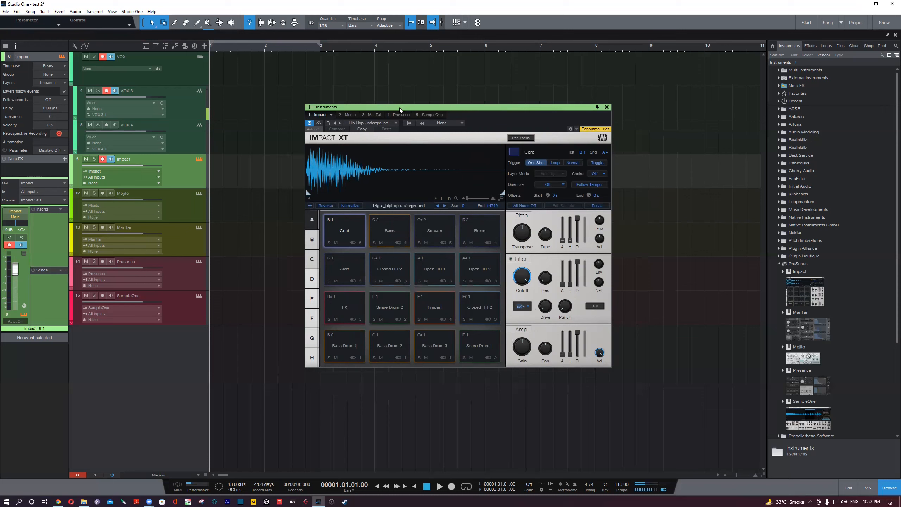
- Load the Kiks Hats 1 preset from the MY KITS folder into Impact
{"action": "left_click_drag", "start_coordinate": [400, 108], "coordinate": [384, 113]}
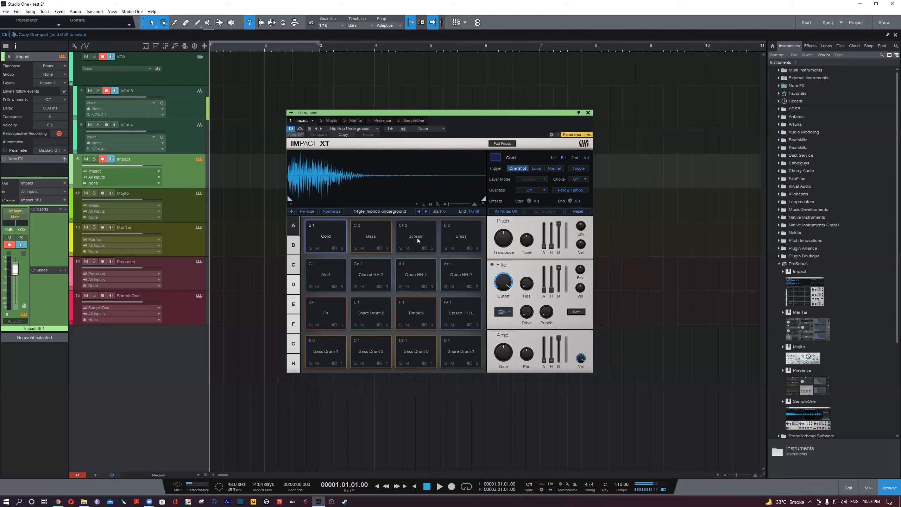
{"action": "left_click", "coordinate": [373, 130]}
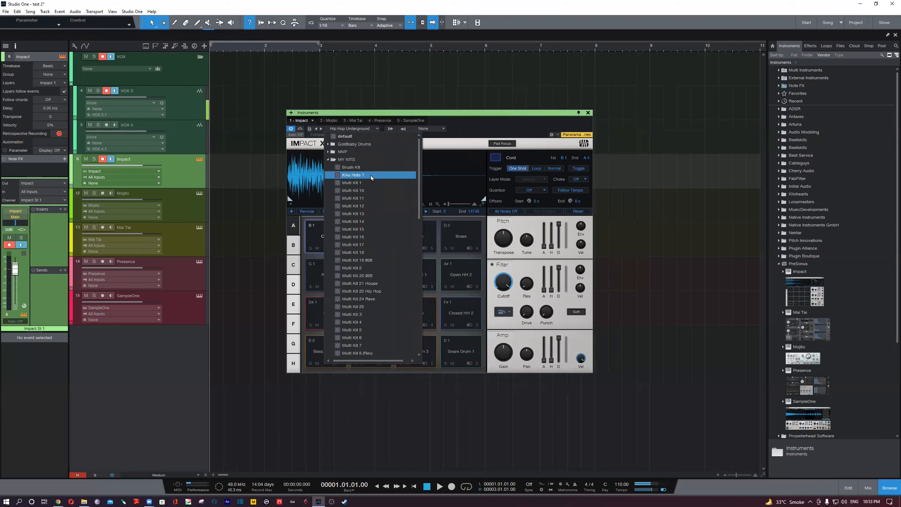
{"action": "left_click", "coordinate": [351, 176]}
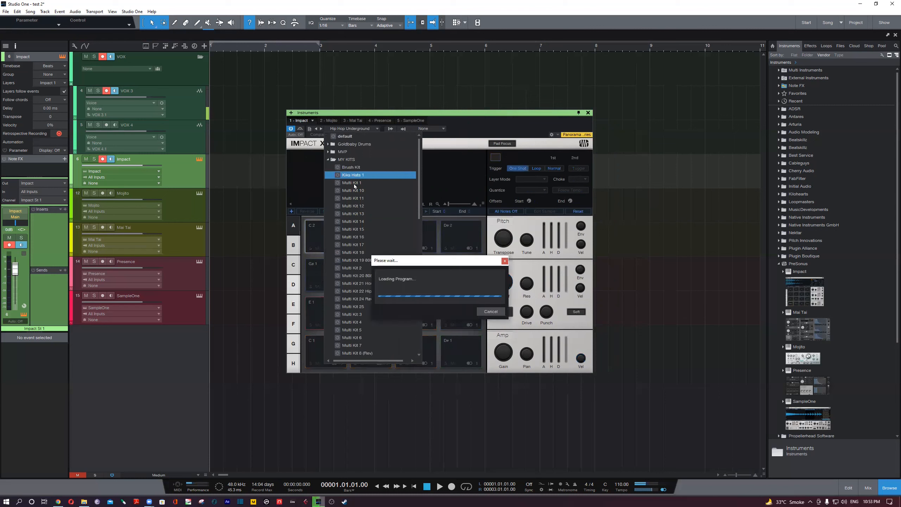
{"action": "left_click", "coordinate": [471, 126]}
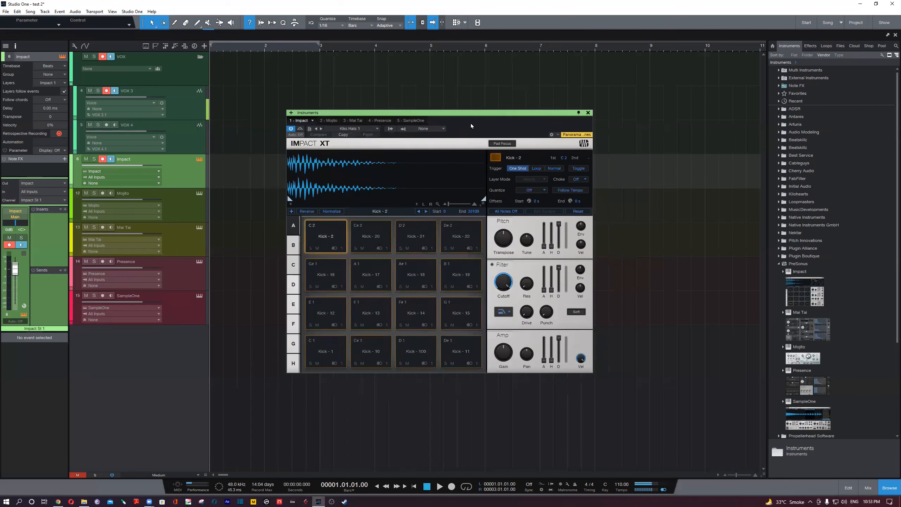
- Look through pad banks B to H of the Kiks Hats 1 kit
{"action": "left_click", "coordinate": [293, 245]}
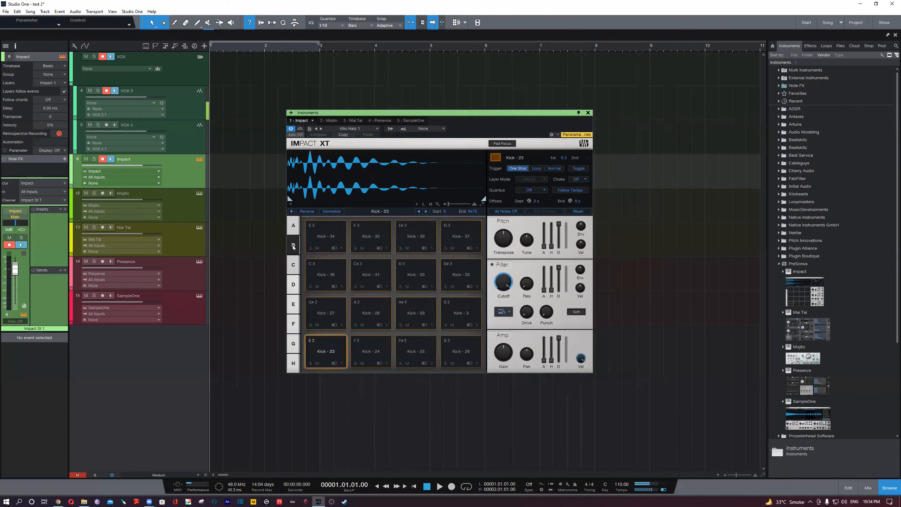
{"action": "left_click", "coordinate": [294, 265]}
{"action": "left_click", "coordinate": [293, 285]}
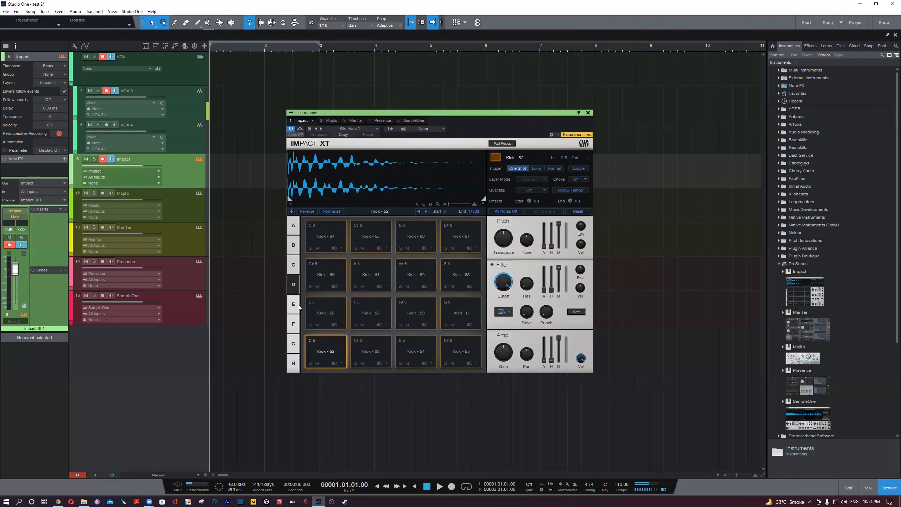
{"action": "left_click", "coordinate": [293, 304]}
{"action": "left_click", "coordinate": [293, 323]}
{"action": "left_click", "coordinate": [293, 343]}
{"action": "left_click", "coordinate": [296, 366]}
- Audition the four bottom-row pads and one upper pad in bank H
{"action": "left_click", "coordinate": [328, 358]}
{"action": "left_click", "coordinate": [368, 354]}
{"action": "left_click", "coordinate": [426, 352]}
{"action": "left_click", "coordinate": [459, 351]}
{"action": "left_click", "coordinate": [406, 271]}
- Audition the Kick - 61 and Kick - 62 pads in bank D and return to bank A
{"action": "left_click", "coordinate": [292, 344]}
{"action": "left_click", "coordinate": [293, 323]}
{"action": "left_click", "coordinate": [293, 304]}
{"action": "left_click", "coordinate": [293, 284]}
{"action": "left_click", "coordinate": [354, 280]}
{"action": "left_click", "coordinate": [419, 284]}
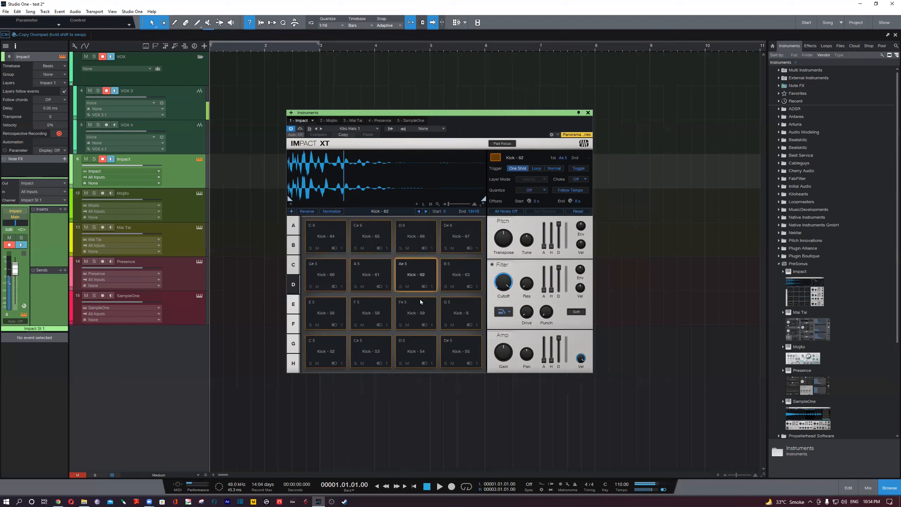
{"action": "left_click", "coordinate": [293, 225]}
{"action": "left_click", "coordinate": [307, 238]}
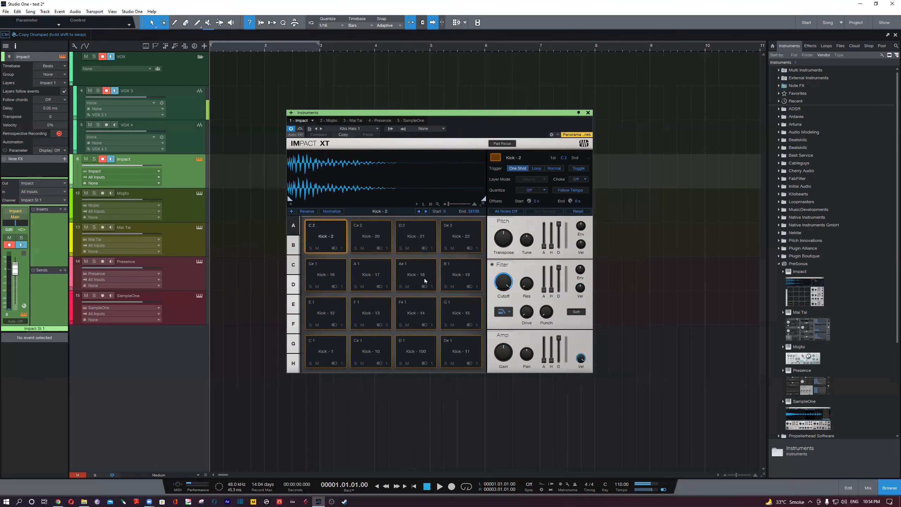
- View the Mojito editor and look over the preset list of the Impact instrument again
{"action": "left_click", "coordinate": [351, 121]}
{"action": "left_click", "coordinate": [325, 122]}
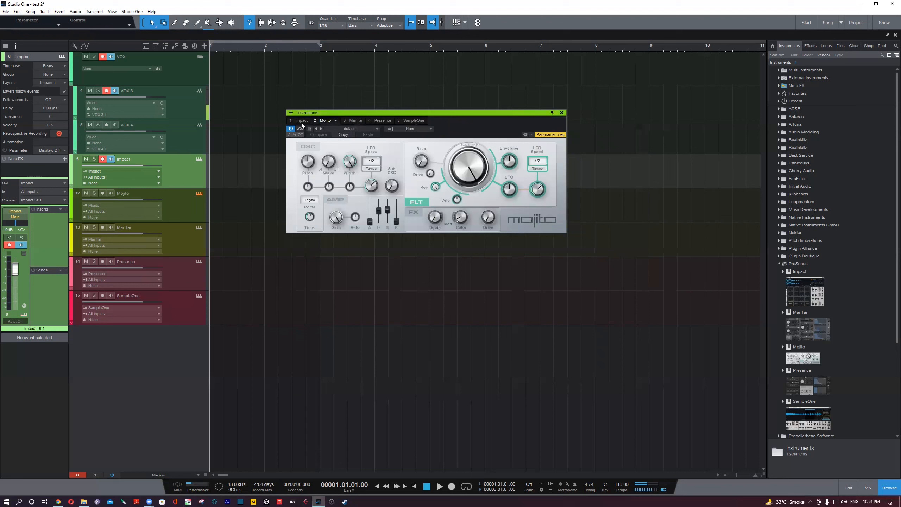
{"action": "left_click", "coordinate": [301, 121]}
{"action": "left_click", "coordinate": [351, 129]}
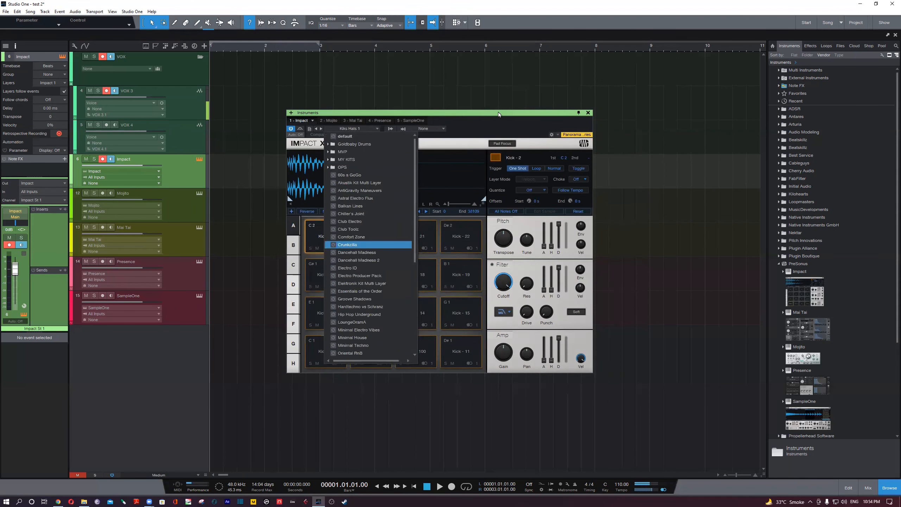
{"action": "left_click", "coordinate": [501, 124]}
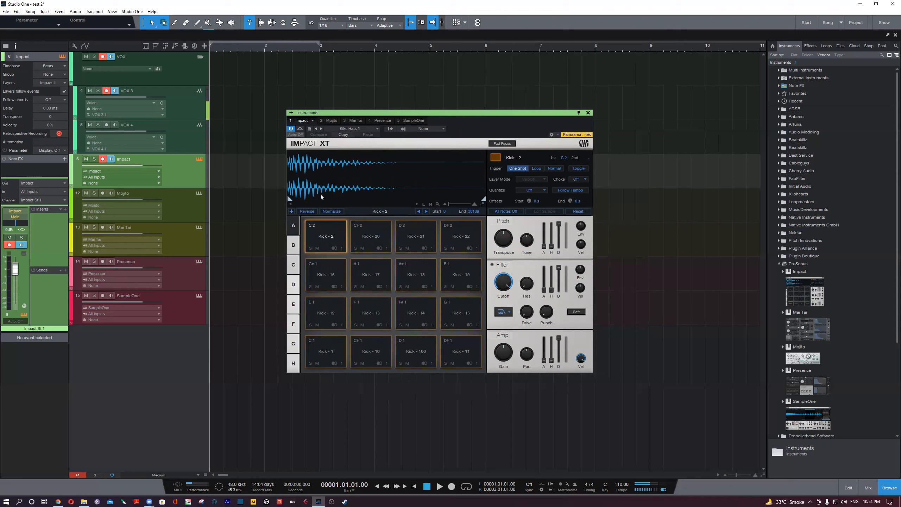
- Audition the Kick - 1 and Kick - 10 pads in bank A, ending with Kick - 1 selected
{"action": "left_click_drag", "start_coordinate": [362, 193], "coordinate": [329, 358]}
{"action": "left_click", "coordinate": [327, 355]}
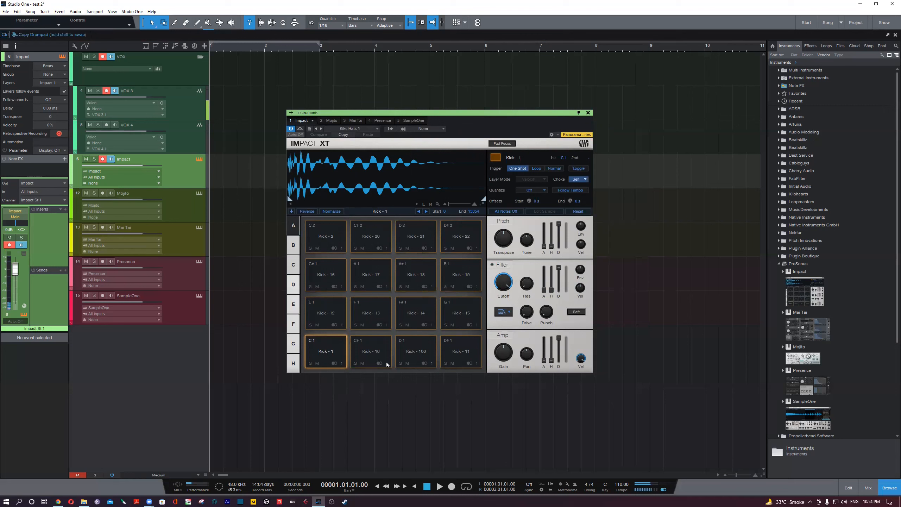
{"action": "left_click", "coordinate": [373, 356]}
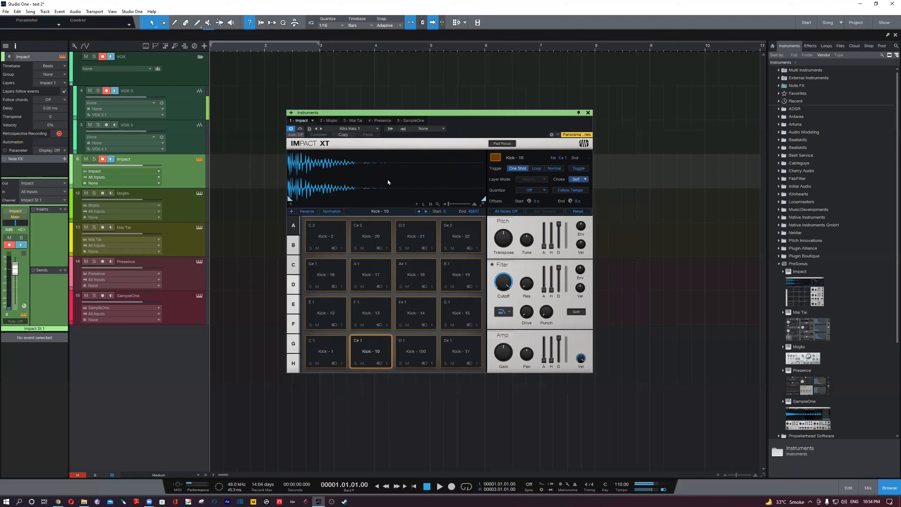
{"action": "left_click", "coordinate": [335, 355]}
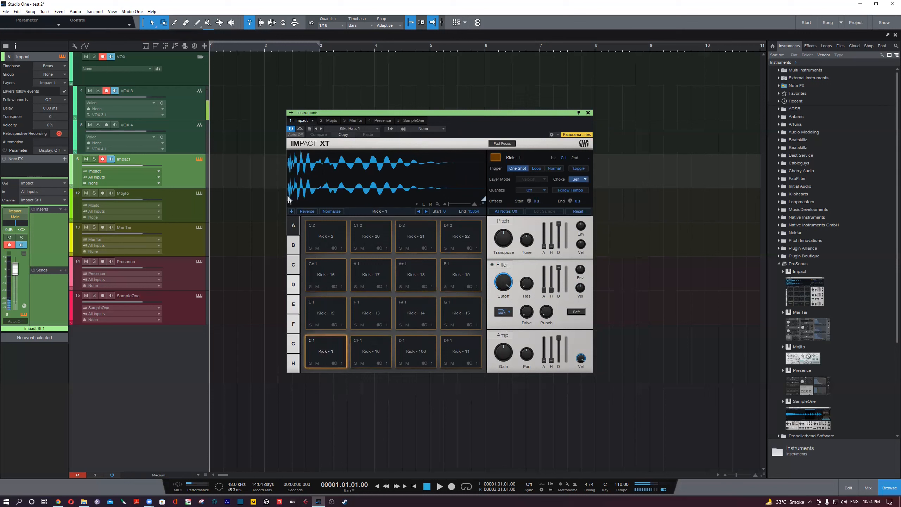
- Try moving the Kick - 1 sample's start point to about 4480, 5412 and 6333, and return it to 0
{"action": "mouse_move", "coordinate": [289, 201]}
{"action": "left_mouse_down"}
{"action": "mouse_move", "coordinate": [400, 201]}
{"action": "mouse_move", "coordinate": [284, 200]}
{"action": "mouse_move", "coordinate": [371, 204]}
{"action": "mouse_move", "coordinate": [359, 206]}
{"action": "left_mouse_up"}
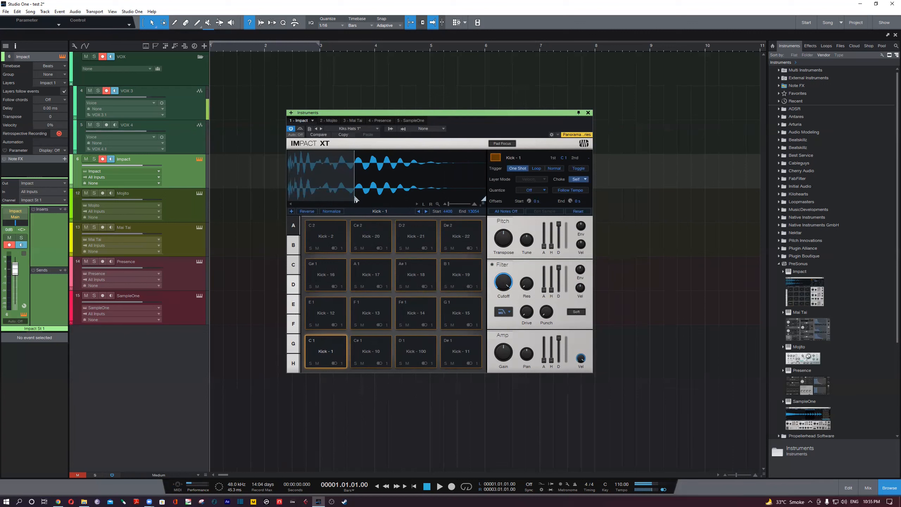
{"action": "mouse_move", "coordinate": [353, 199]}
{"action": "left_mouse_down"}
{"action": "mouse_move", "coordinate": [303, 201]}
{"action": "mouse_move", "coordinate": [371, 200]}
{"action": "left_mouse_up"}
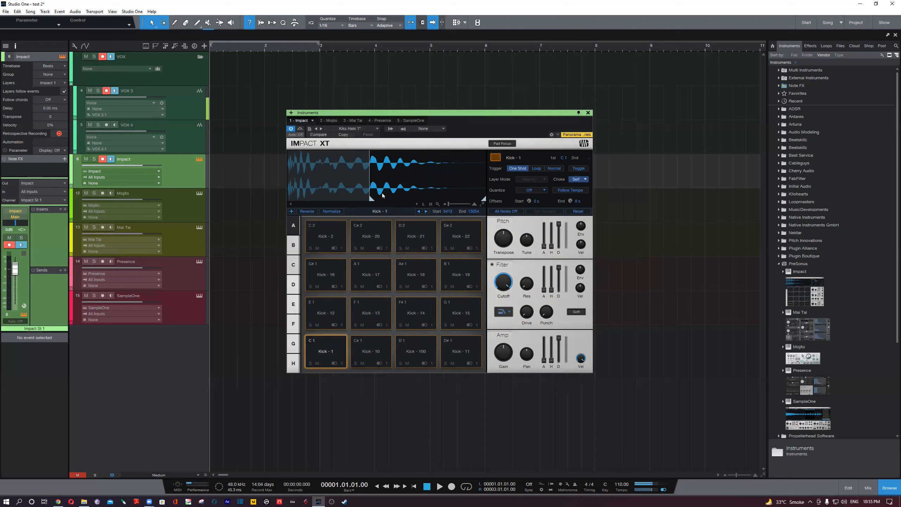
{"action": "left_click_drag", "start_coordinate": [371, 200], "coordinate": [381, 200]}
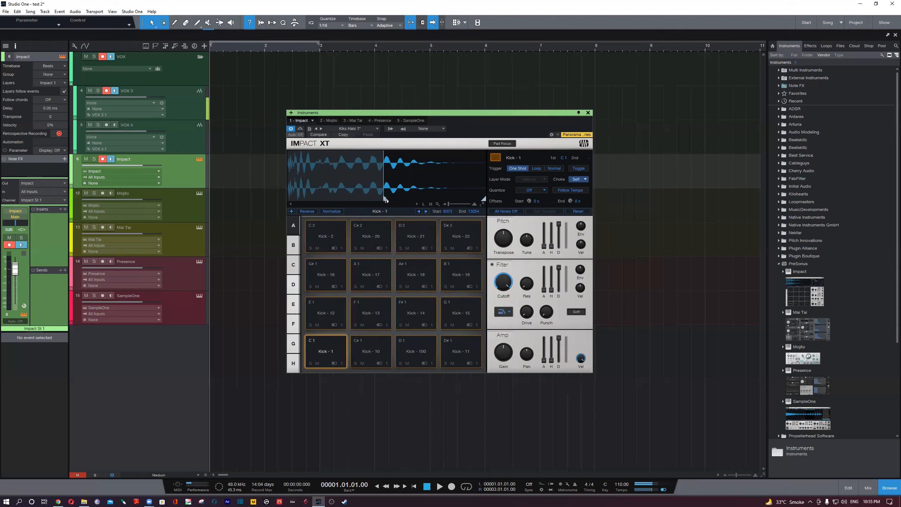
{"action": "left_click_drag", "start_coordinate": [385, 200], "coordinate": [376, 202]}
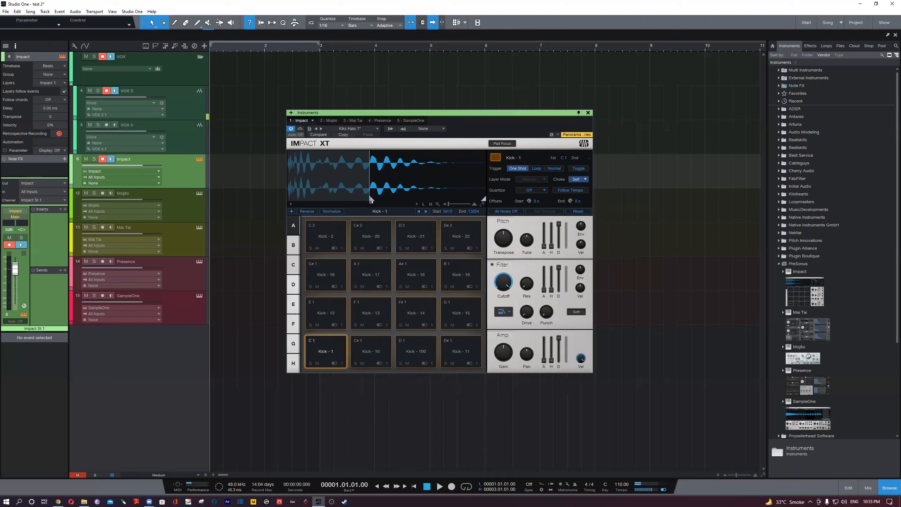
{"action": "mouse_move", "coordinate": [371, 200]}
{"action": "left_mouse_down"}
{"action": "mouse_move", "coordinate": [291, 200]}
{"action": "mouse_move", "coordinate": [442, 199]}
{"action": "mouse_move", "coordinate": [282, 199]}
{"action": "left_mouse_up"}
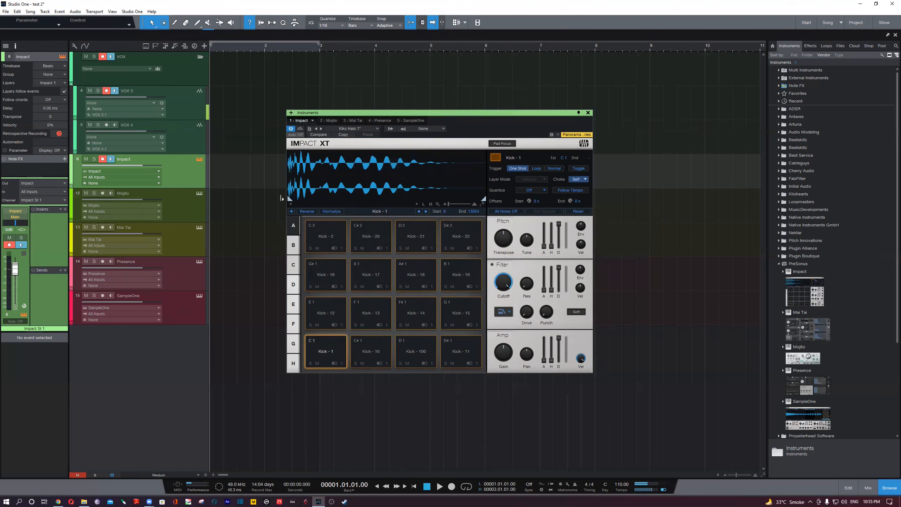
- Try trimming the Kick - 1 sample's end point to about 2800 and 1850, and return it to 13054
{"action": "left_click_drag", "start_coordinate": [483, 201], "coordinate": [327, 198]}
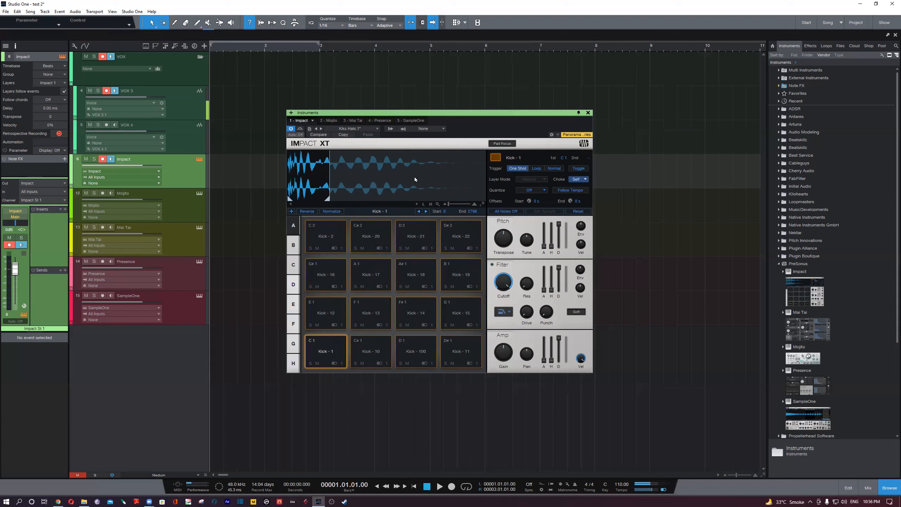
{"action": "left_click_drag", "start_coordinate": [328, 199], "coordinate": [313, 200]}
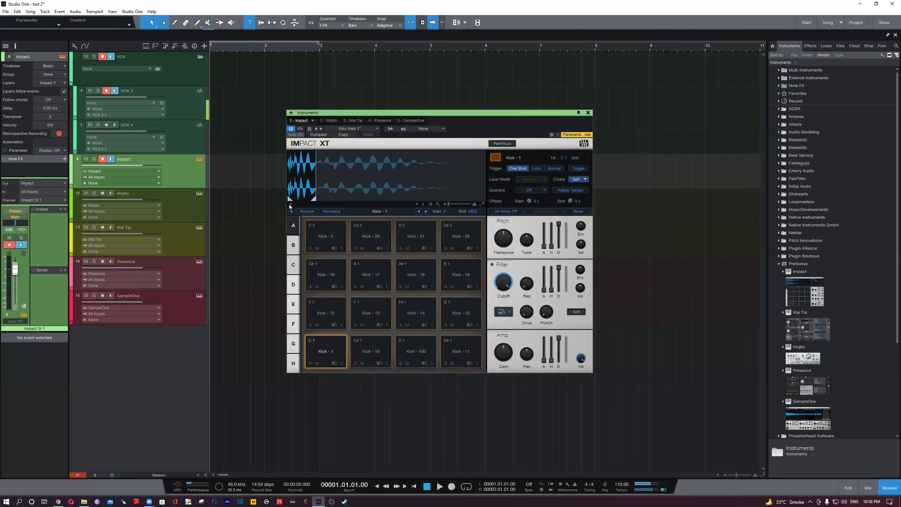
{"action": "left_click_drag", "start_coordinate": [318, 204], "coordinate": [493, 198]}
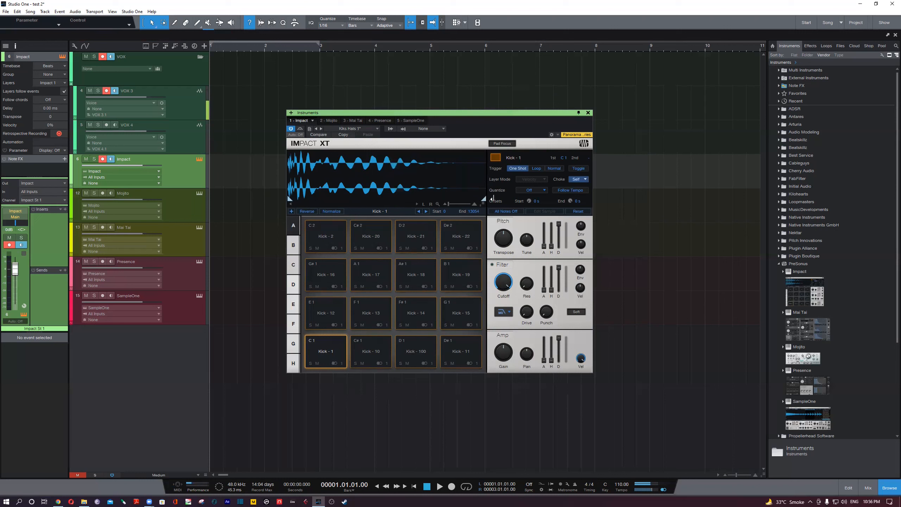
- Try moving the Kick - 1 sample's start point to about 2386 and slightly earlier, auditioning the pad each time, and return it to 0
{"action": "left_click_drag", "start_coordinate": [291, 202], "coordinate": [326, 201]}
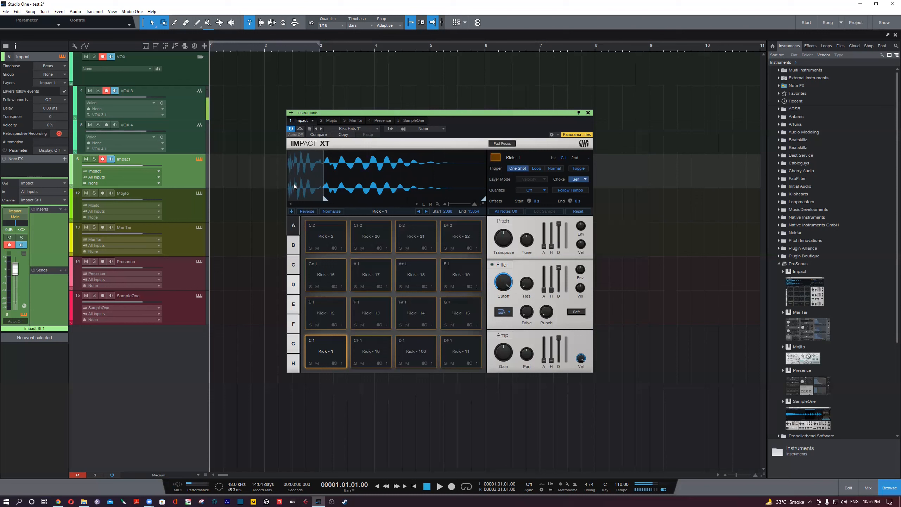
{"action": "left_click", "coordinate": [332, 353]}
{"action": "mouse_move", "coordinate": [324, 199]}
{"action": "left_mouse_down"}
{"action": "mouse_move", "coordinate": [282, 199]}
{"action": "mouse_move", "coordinate": [318, 200]}
{"action": "left_mouse_up"}
{"action": "left_click", "coordinate": [333, 355]}
{"action": "left_click_drag", "start_coordinate": [318, 200], "coordinate": [288, 199]}
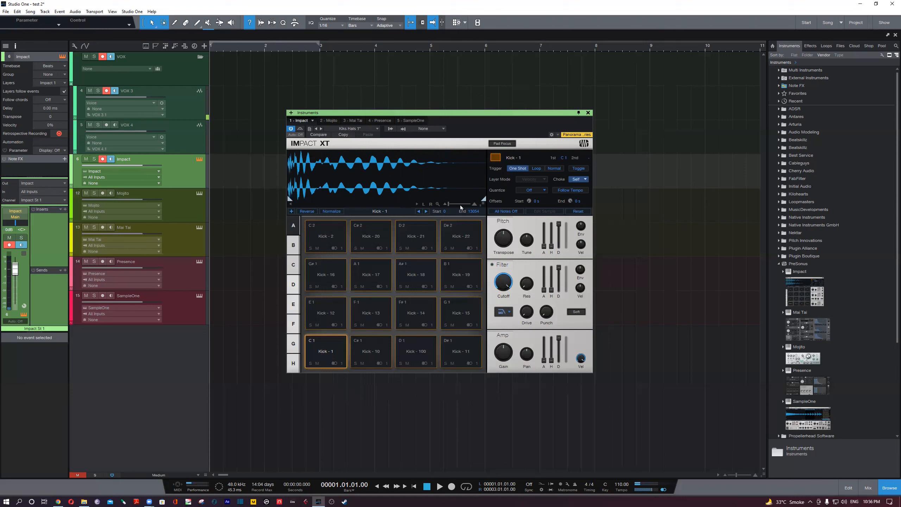
- Zoom in on the Kick - 1 waveform and examine it along its length, ending back at the sample's beginning
{"action": "left_click_drag", "start_coordinate": [446, 203], "coordinate": [466, 202]}
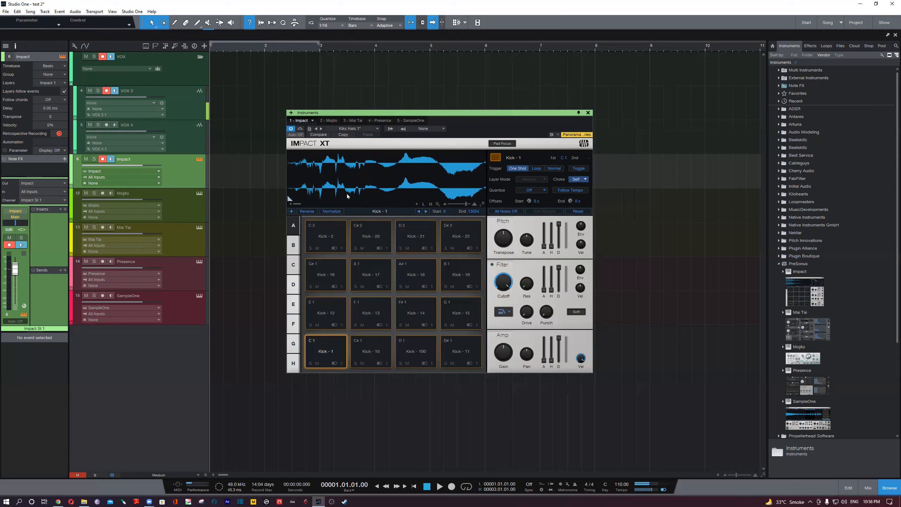
{"action": "left_click_drag", "start_coordinate": [413, 185], "coordinate": [378, 185]}
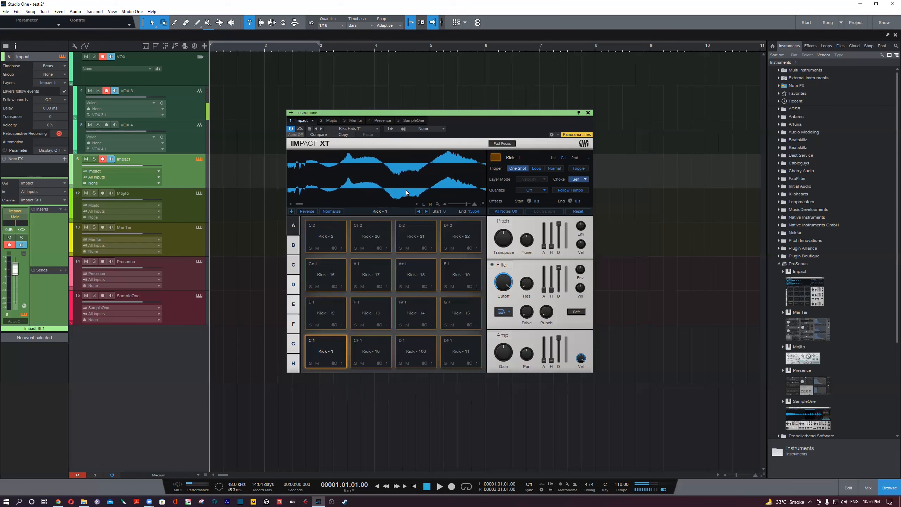
{"action": "scroll", "coordinate": [408, 186], "scroll_direction": "up", "scroll_amount": 2}
{"action": "scroll", "coordinate": [408, 187], "scroll_direction": "down", "scroll_amount": 4}
{"action": "scroll", "coordinate": [409, 186], "scroll_direction": "down", "scroll_amount": 4}
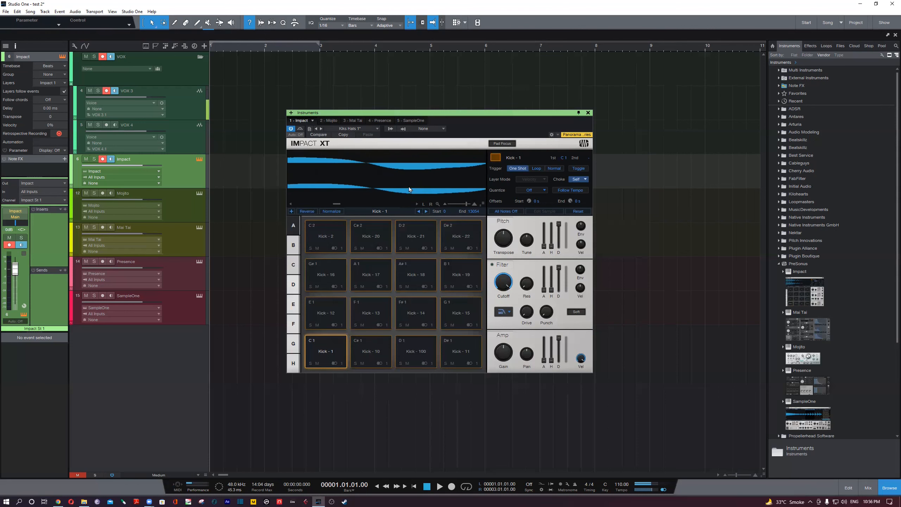
{"action": "scroll", "coordinate": [408, 187], "scroll_direction": "down", "scroll_amount": 5}
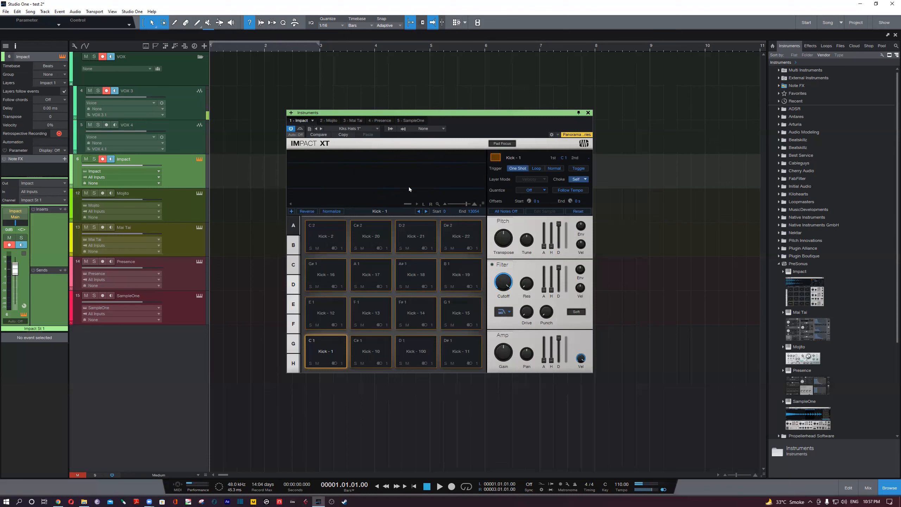
{"action": "scroll", "coordinate": [408, 187], "scroll_direction": "up", "scroll_amount": 8}
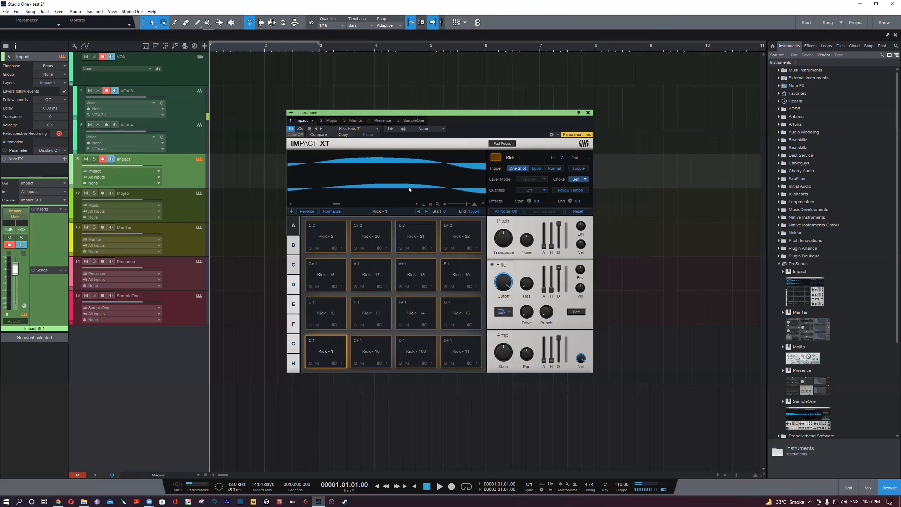
{"action": "scroll", "coordinate": [408, 186], "scroll_direction": "up", "scroll_amount": 3}
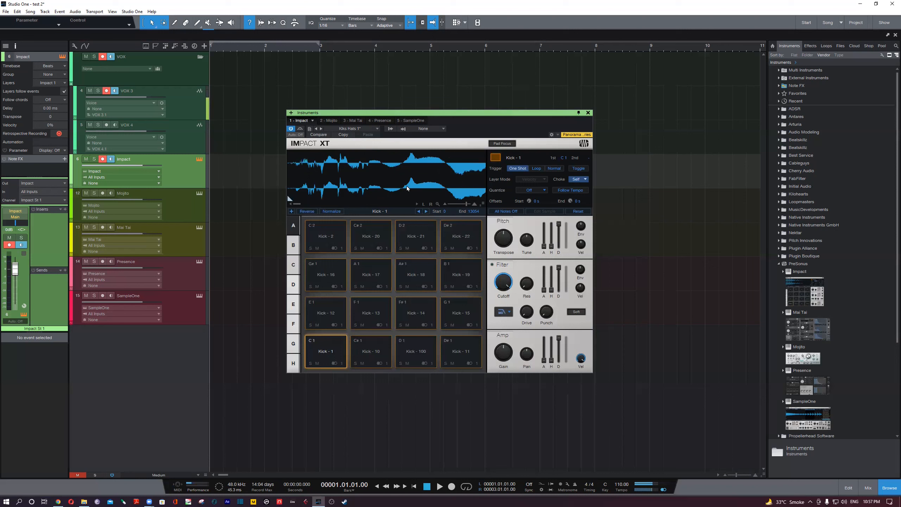
- Browse the SAMPLES ZONE files to the CLAPS folder under ALL SAMPLES and DRUM SAMPLES
{"action": "left_click", "coordinate": [841, 46]}
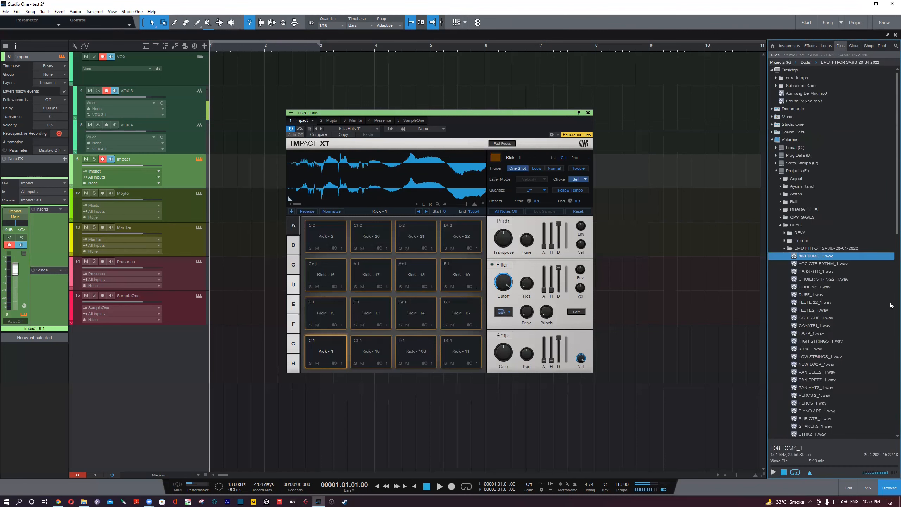
{"action": "left_click", "coordinate": [812, 247]}
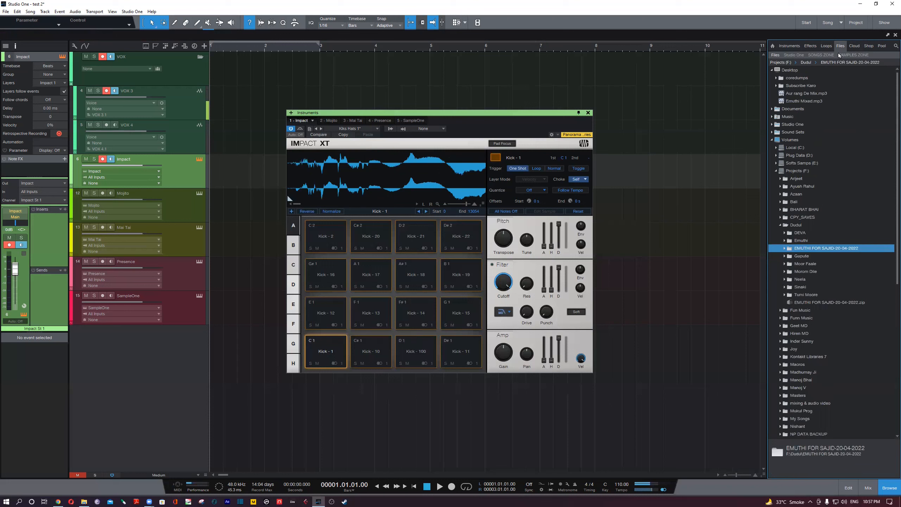
{"action": "left_click", "coordinate": [847, 56]}
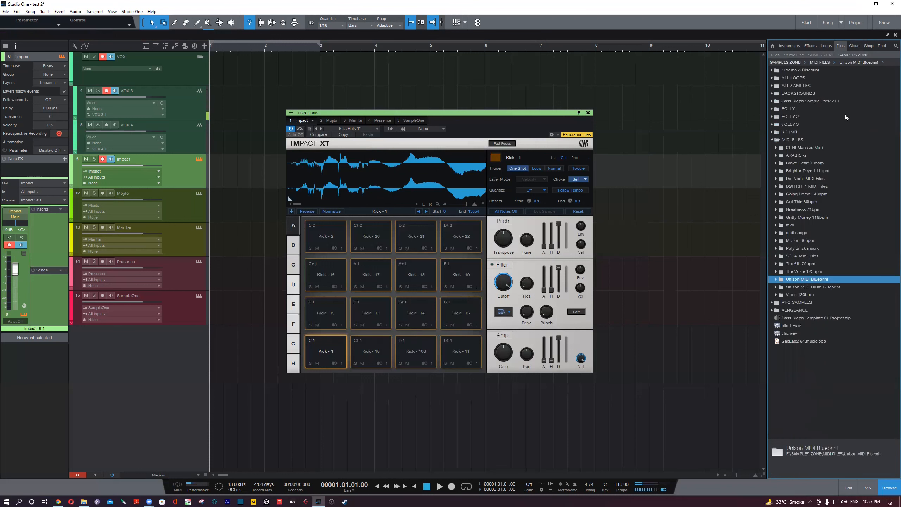
{"action": "left_click", "coordinate": [791, 140]}
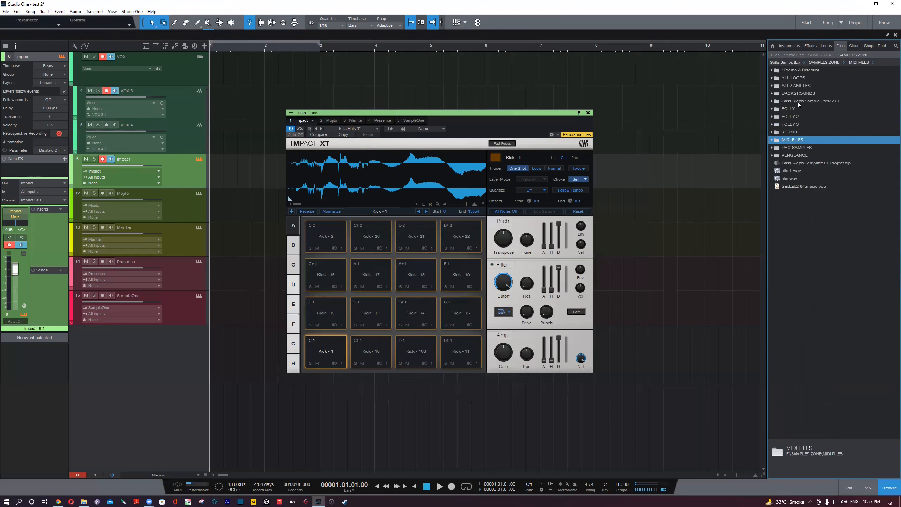
{"action": "left_click", "coordinate": [807, 86]}
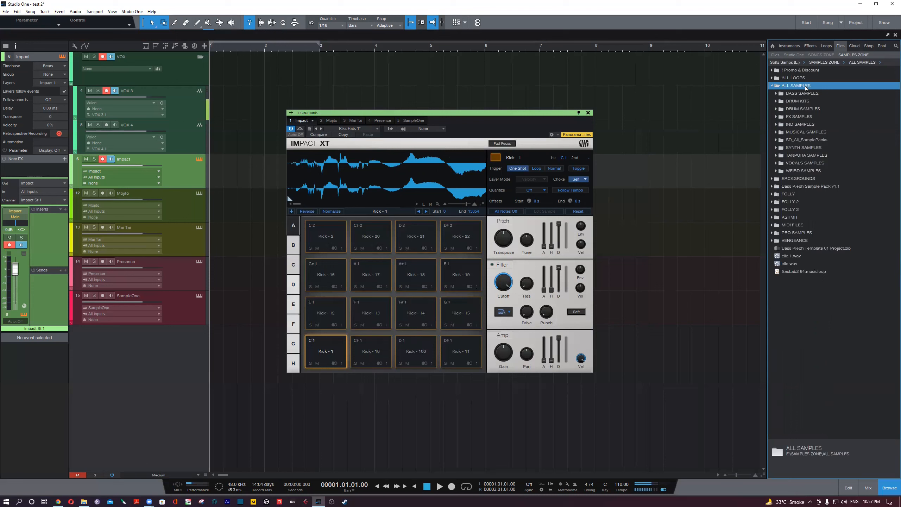
{"action": "left_click", "coordinate": [805, 110]}
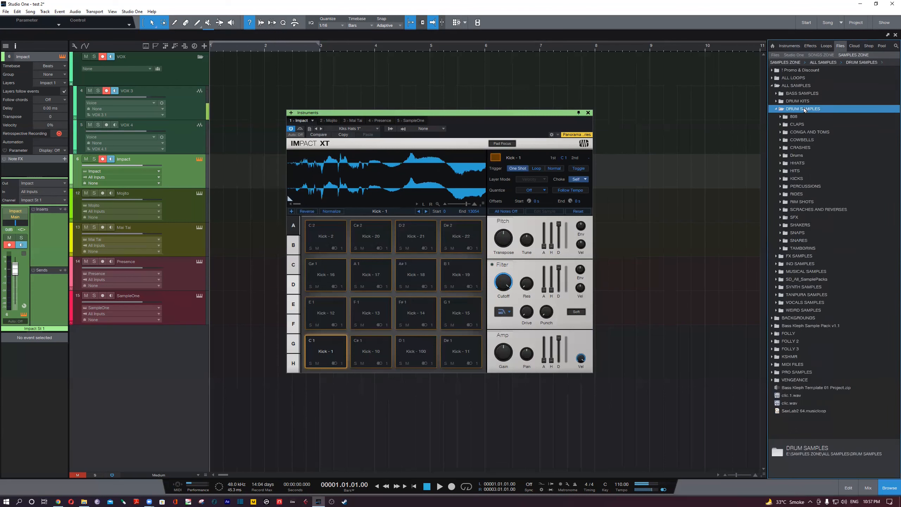
{"action": "left_click", "coordinate": [783, 125]}
- Preview the 128 BPM Underworld Claps and 28-clp04 samples in the CLAPS folder, and stop the preview
{"action": "left_click", "coordinate": [807, 264]}
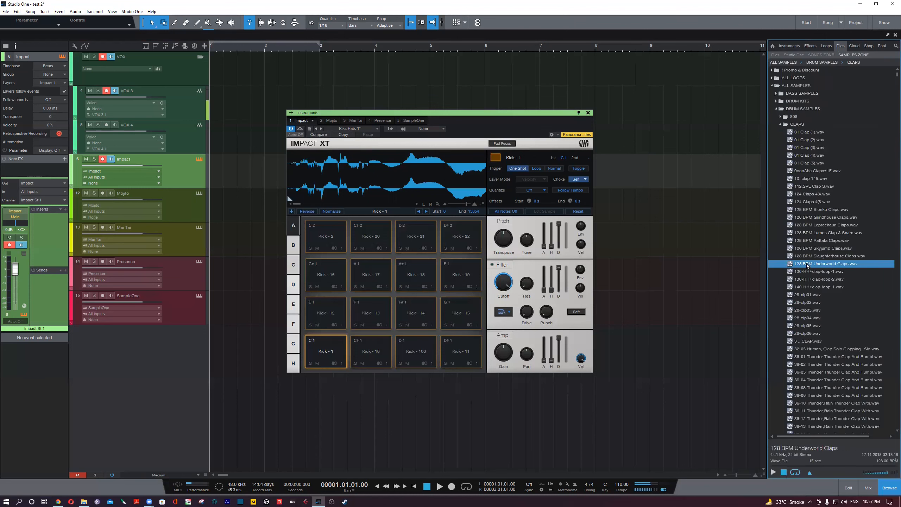
{"action": "left_click", "coordinate": [816, 319]}
{"action": "mouse_move", "coordinate": [818, 325]}
{"action": "left_mouse_down"}
{"action": "mouse_move", "coordinate": [603, 356]}
{"action": "mouse_move", "coordinate": [324, 355]}
{"action": "mouse_move", "coordinate": [767, 316]}
{"action": "mouse_move", "coordinate": [812, 323]}
{"action": "left_mouse_up"}
{"action": "left_click", "coordinate": [783, 473]}
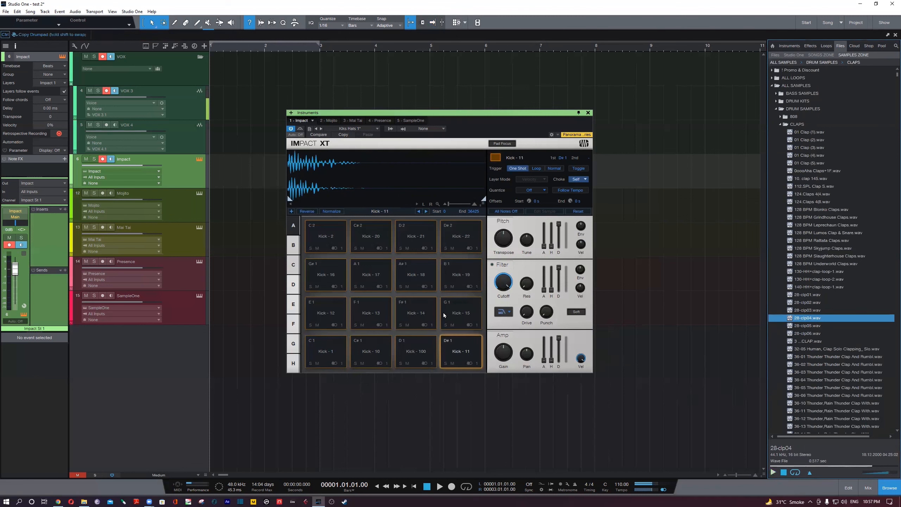
- Collapse the CLAPS, DRUM SAMPLES and ALL SAMPLES folders and return the browser to its home page
{"action": "left_click", "coordinate": [780, 124]}
{"action": "left_click", "coordinate": [776, 109]}
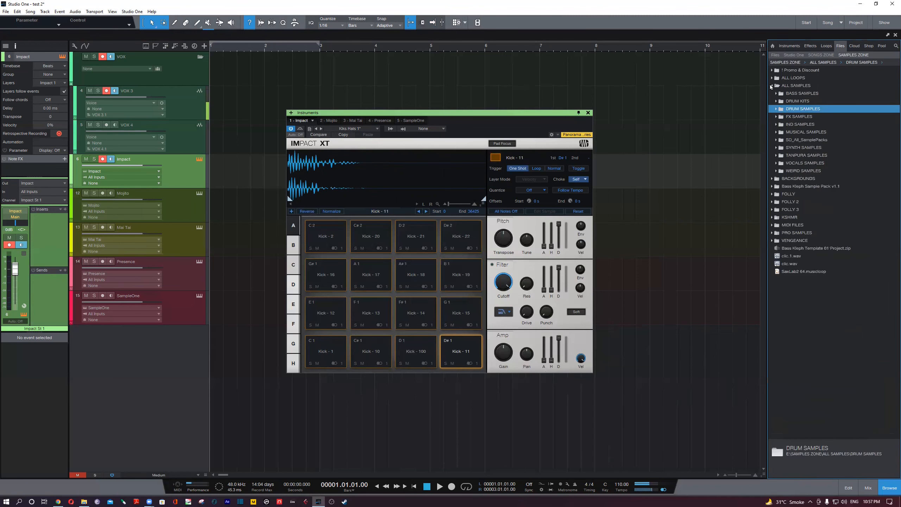
{"action": "left_click", "coordinate": [772, 86]}
{"action": "left_click", "coordinate": [772, 46]}
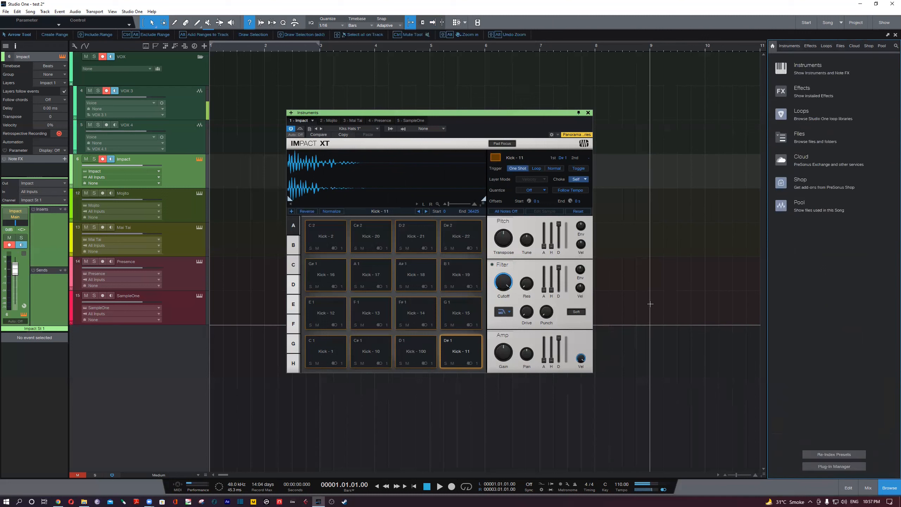
{"action": "left_click", "coordinate": [859, 4]}
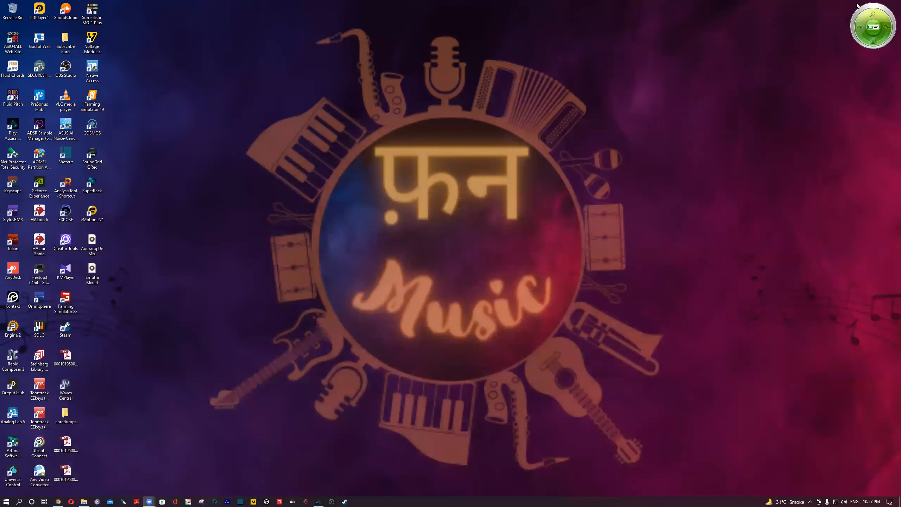
{"action": "left_click", "coordinate": [319, 500]}
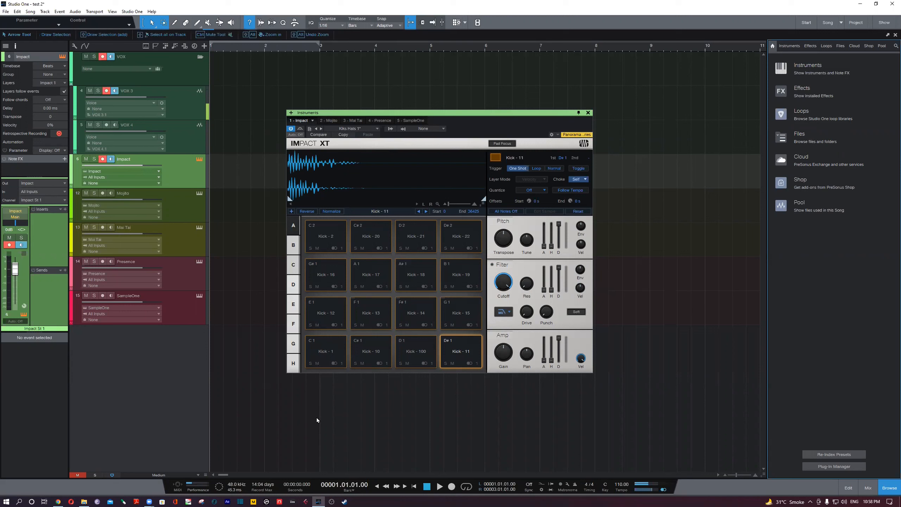
- Audition the Kick - 1 pad several times
{"action": "left_click", "coordinate": [327, 353]}
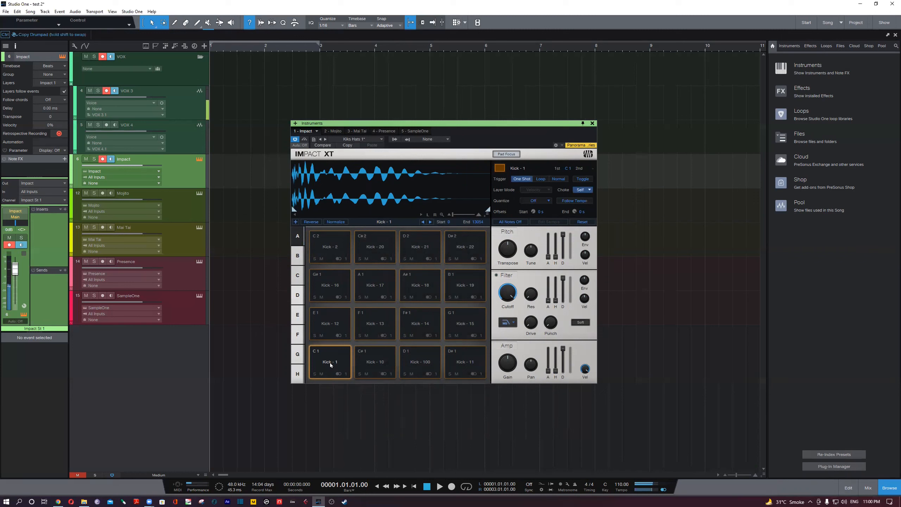
{"action": "left_click", "coordinate": [326, 363]}
{"action": "left_click", "coordinate": [321, 365]}
{"action": "left_click", "coordinate": [322, 368]}
- Try a slightly later start point for the Kick - 1 sample, return it to 0, and audition Kick - 10 and Kick - 1
{"action": "left_click_drag", "start_coordinate": [294, 211], "coordinate": [304, 211]}
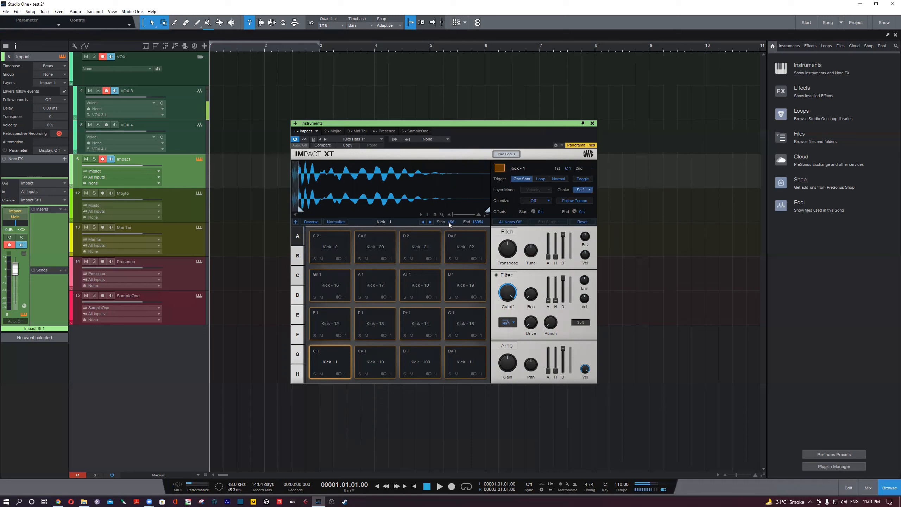
{"action": "left_click_drag", "start_coordinate": [300, 210], "coordinate": [294, 211]}
{"action": "left_click", "coordinate": [382, 367]}
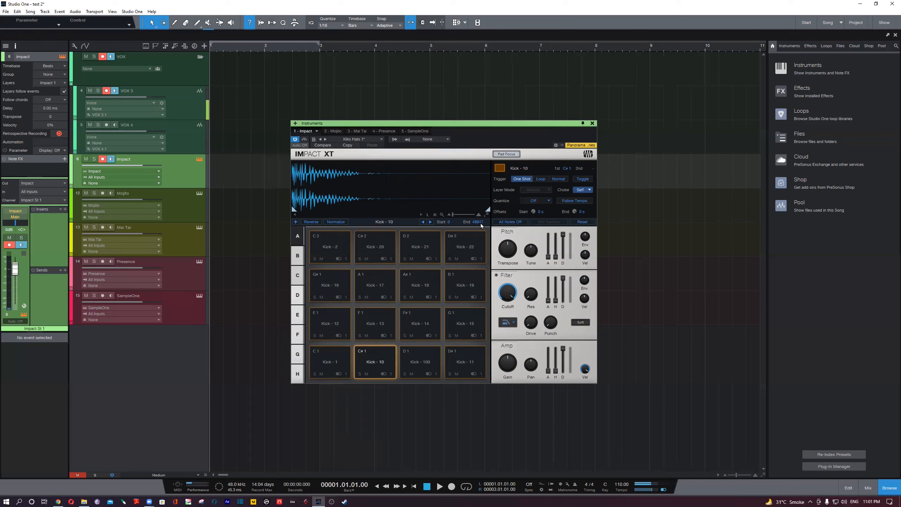
{"action": "left_click", "coordinate": [337, 361]}
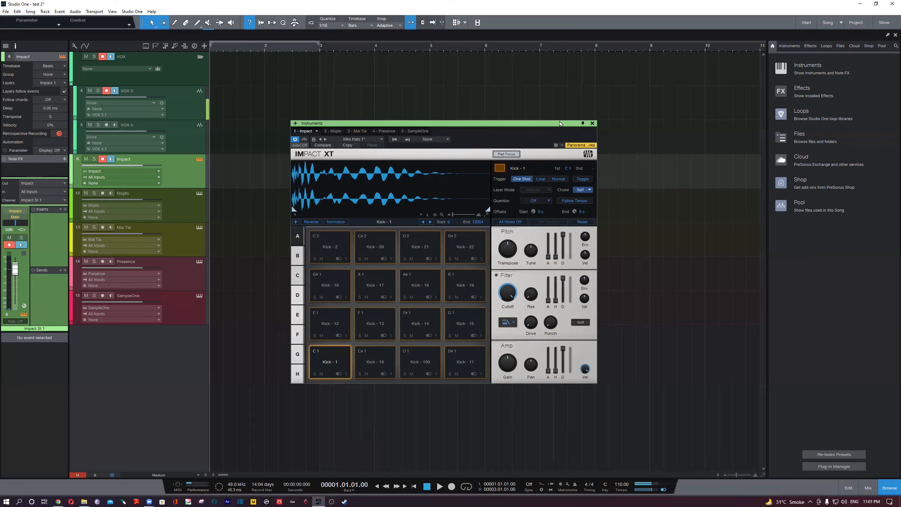
- Reposition the Impact XT window near the middle of the arrangement, clear of the track list
{"action": "left_click_drag", "start_coordinate": [563, 123], "coordinate": [647, 142]}
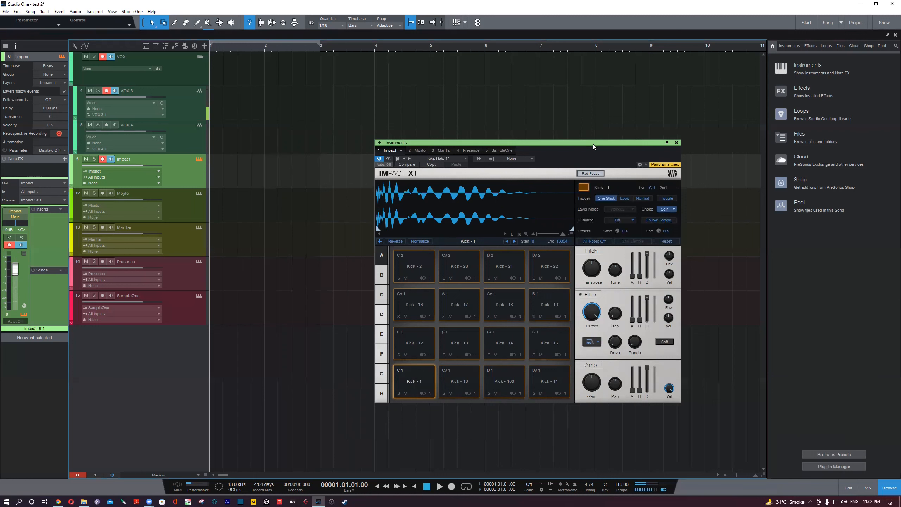
{"action": "left_click_drag", "start_coordinate": [588, 142], "coordinate": [522, 126]}
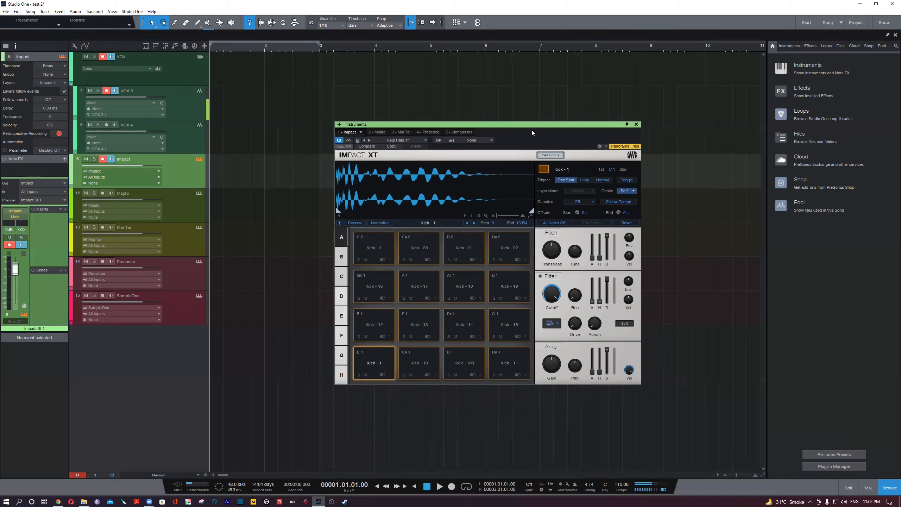
{"action": "left_click_drag", "start_coordinate": [533, 131], "coordinate": [528, 126]}
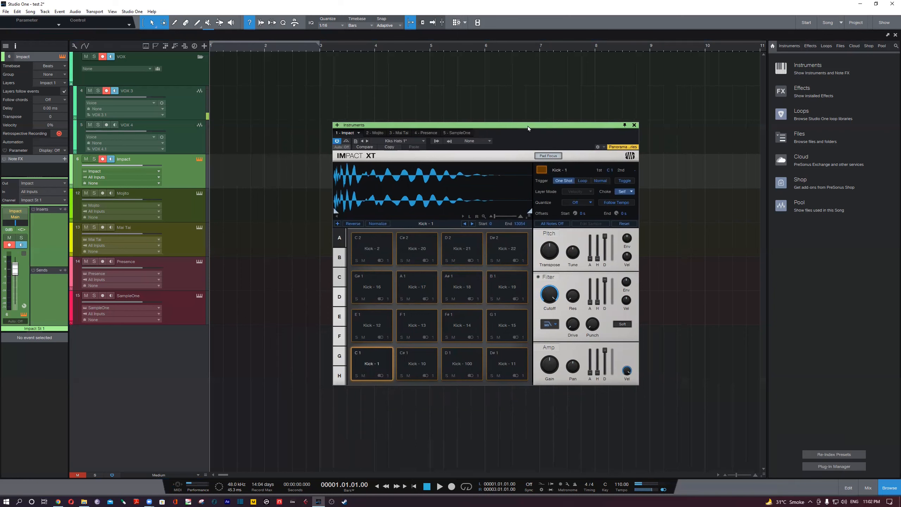
- View the audio device options from the Start page and the song's general settings in Song Setup
{"action": "left_click", "coordinate": [806, 23]}
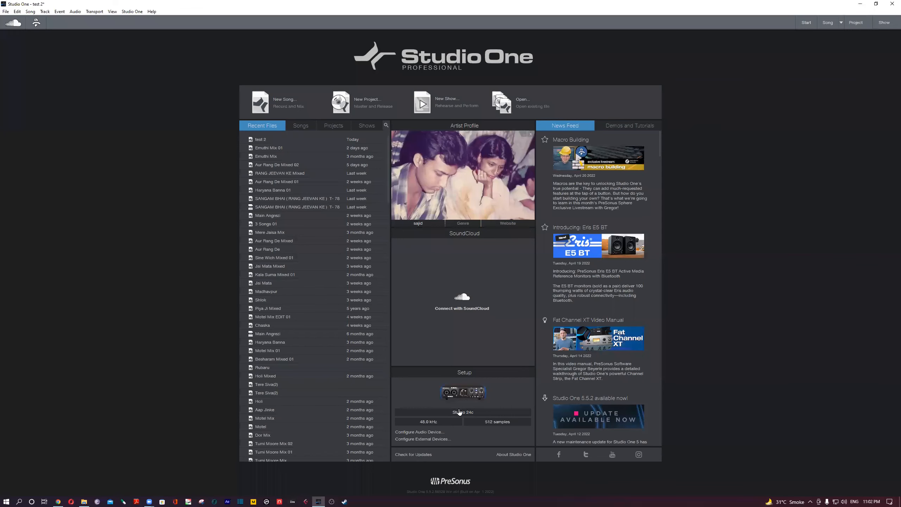
{"action": "left_click", "coordinate": [466, 394]}
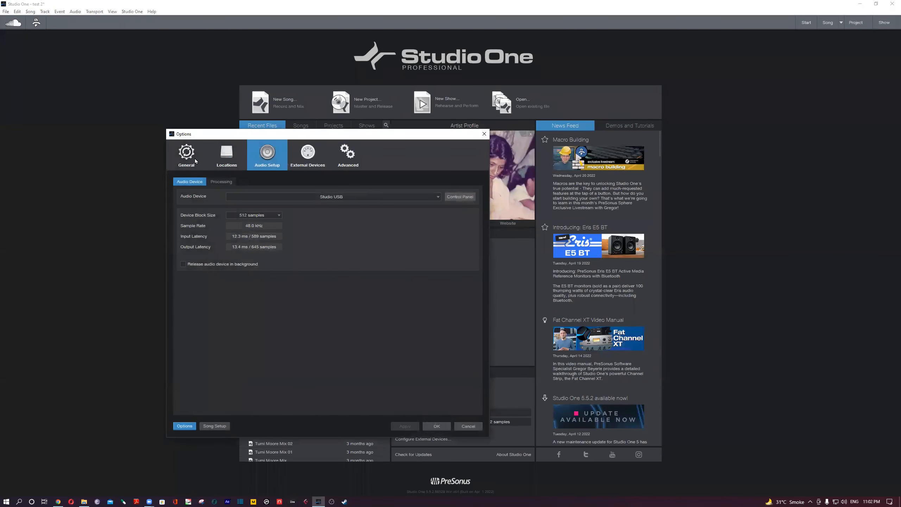
{"action": "left_click", "coordinate": [484, 134]}
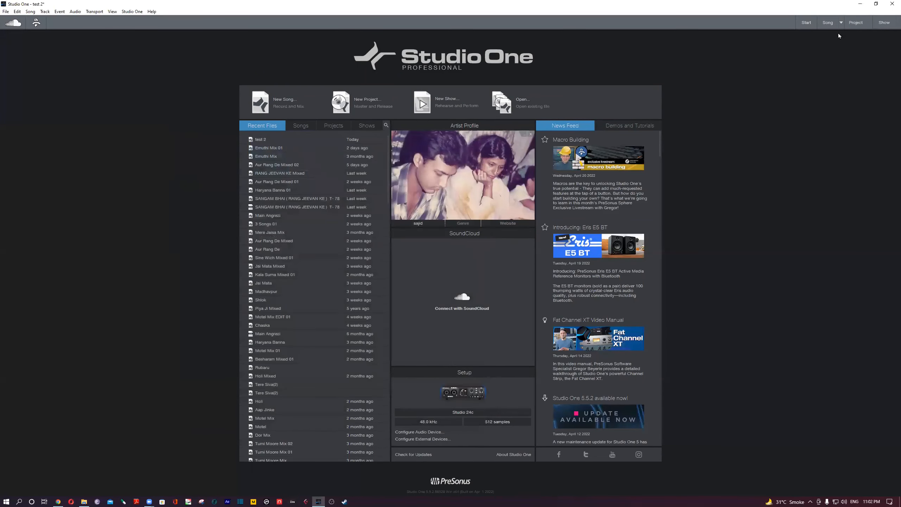
{"action": "left_click", "coordinate": [828, 23]}
{"action": "left_click", "coordinate": [236, 489]}
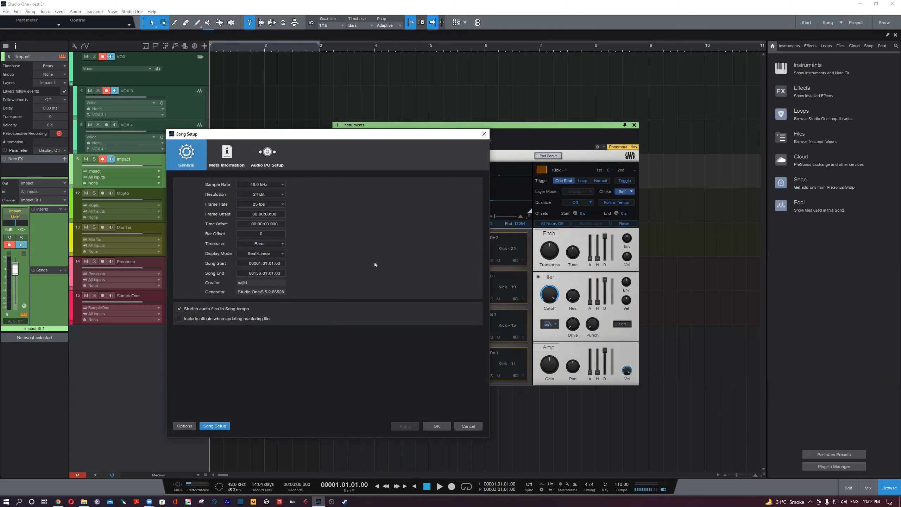
- Review the sample rate choices in Song Setup, dismiss the dialog, and return from the Start page to the song
{"action": "left_click_drag", "start_coordinate": [367, 137], "coordinate": [486, 138]}
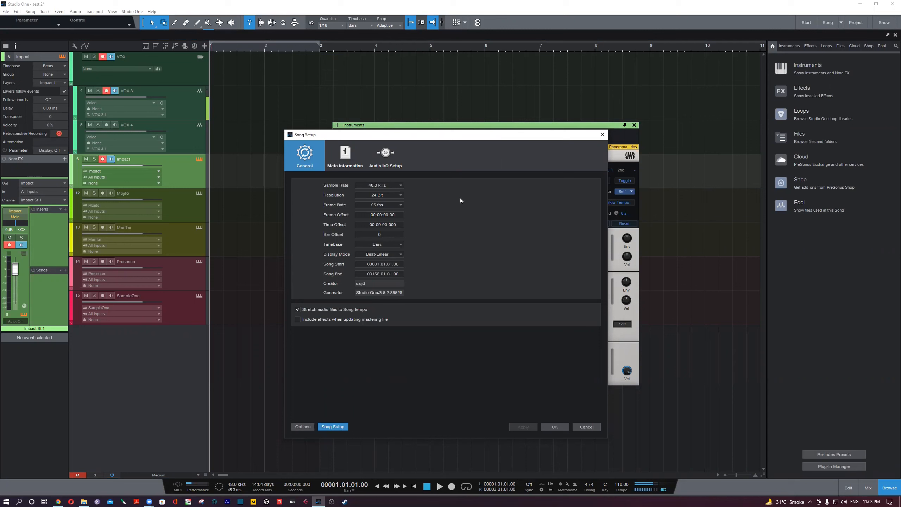
{"action": "left_click", "coordinate": [401, 185]}
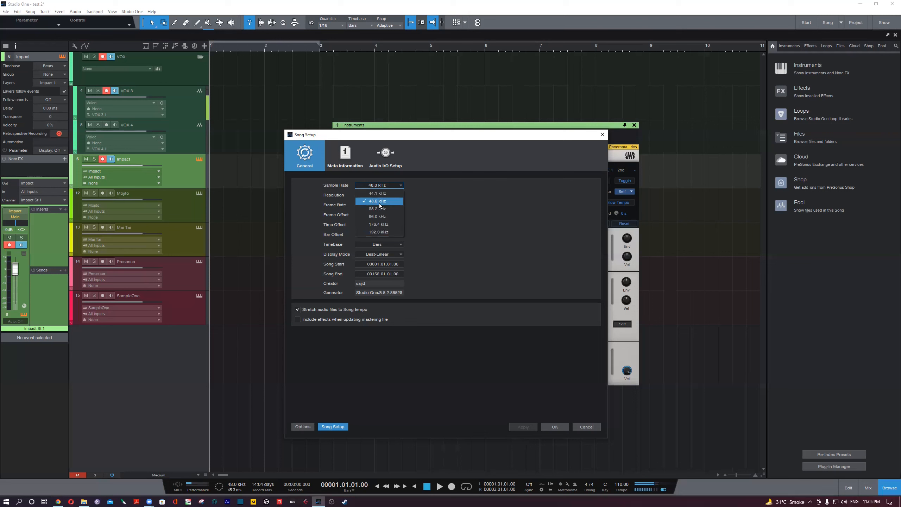
{"action": "key", "text": "Escape"}
{"action": "key", "text": "Escape"}
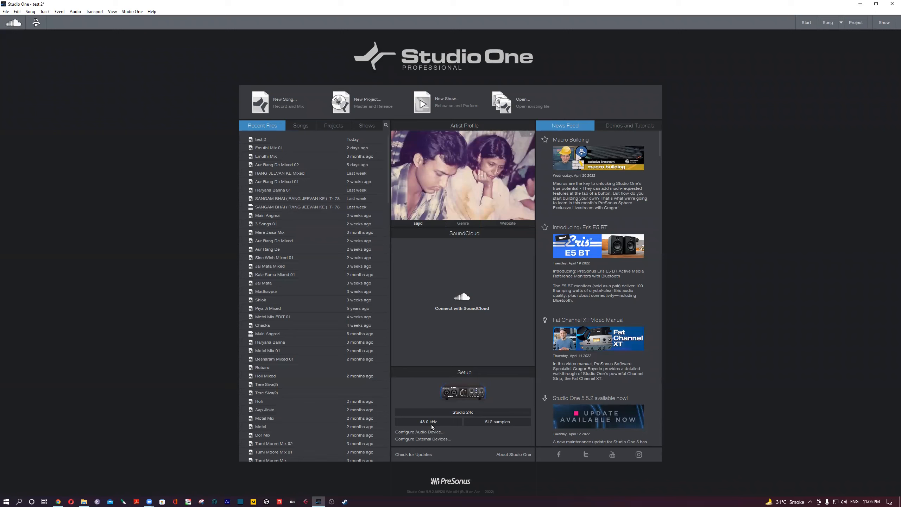
{"action": "left_click", "coordinate": [827, 23]}
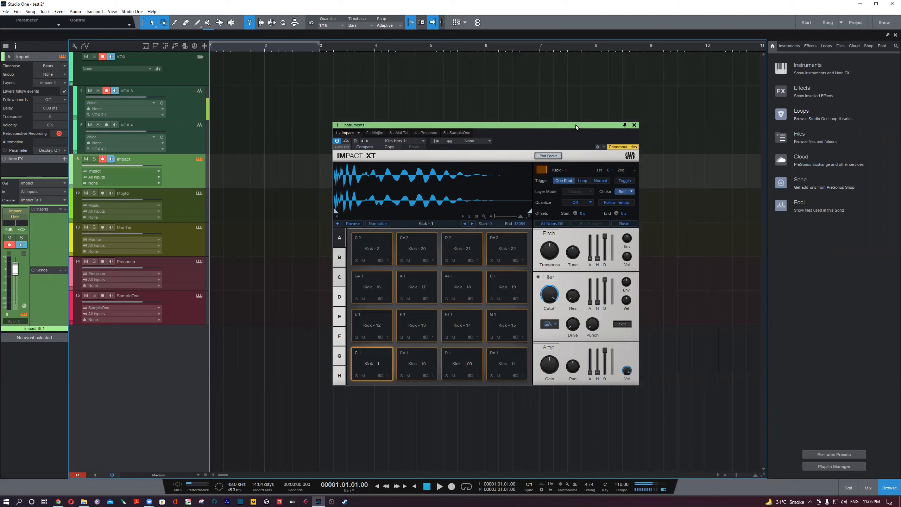
- Audition the Kick - 1 pad in Impact XT
{"action": "left_click_drag", "start_coordinate": [576, 124], "coordinate": [572, 131]}
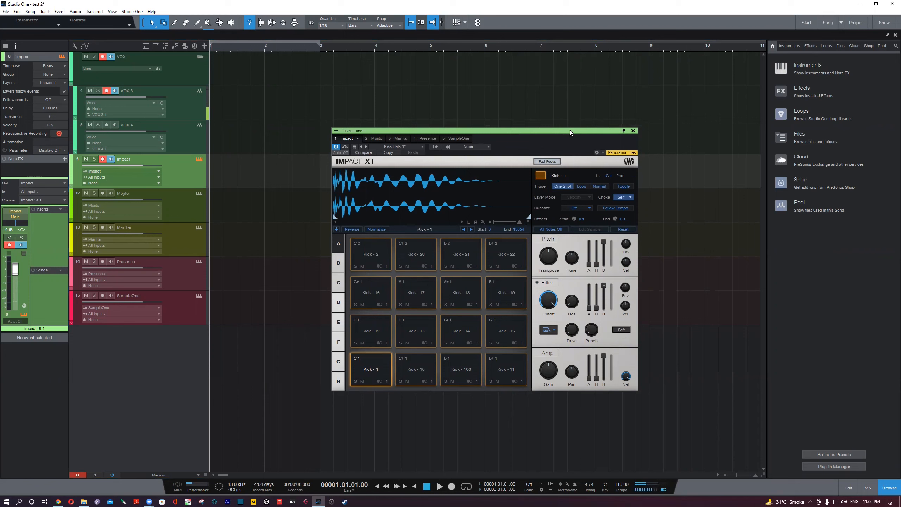
{"action": "left_click_drag", "start_coordinate": [572, 130], "coordinate": [572, 131]}
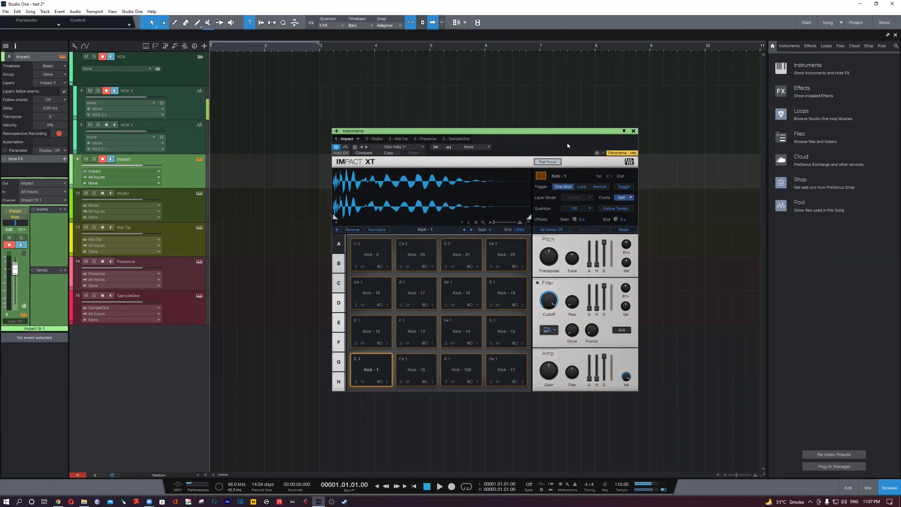
{"action": "left_click", "coordinate": [371, 374]}
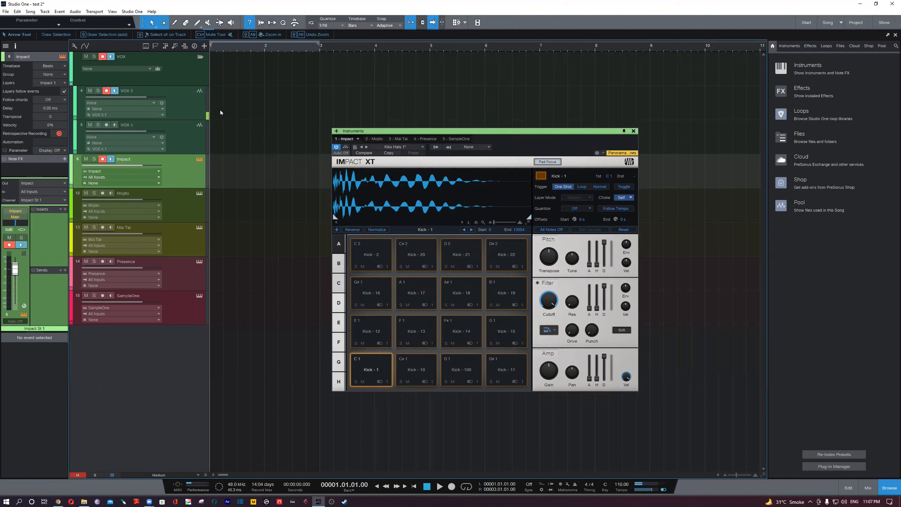
{"action": "left_click", "coordinate": [195, 111]}
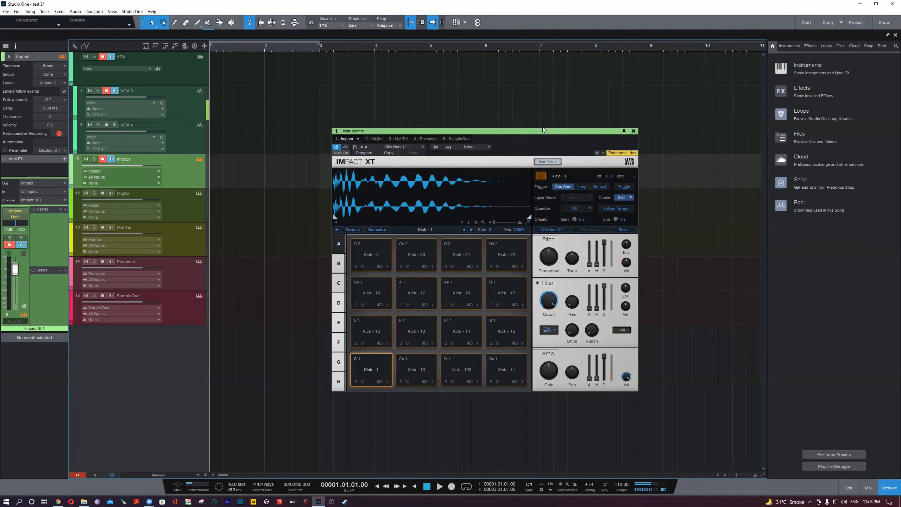
{"action": "left_click_drag", "start_coordinate": [543, 128], "coordinate": [544, 124]}
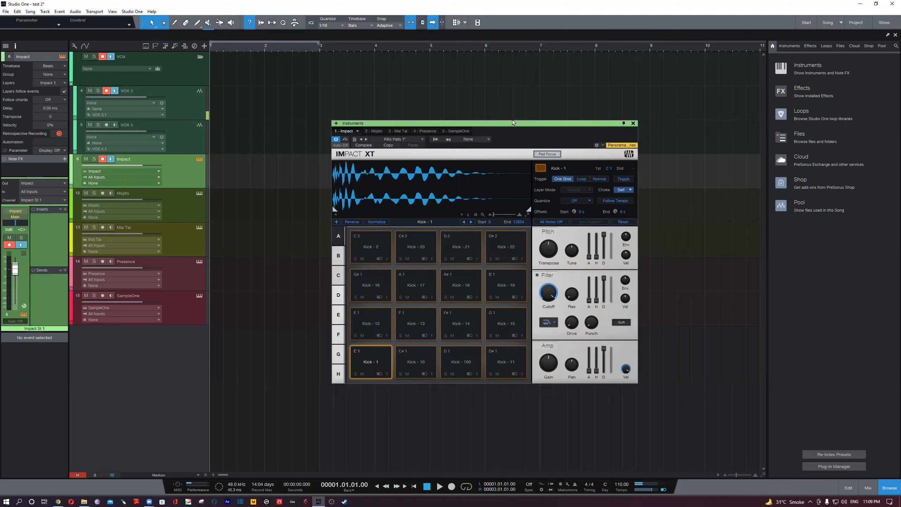
{"action": "left_click_drag", "start_coordinate": [512, 123], "coordinate": [504, 125]}
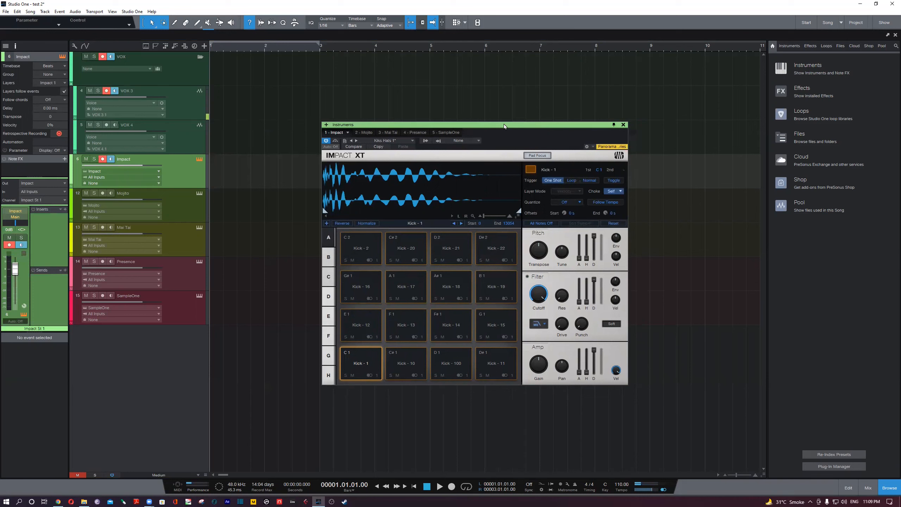
{"action": "left_click_drag", "start_coordinate": [505, 124], "coordinate": [511, 125]}
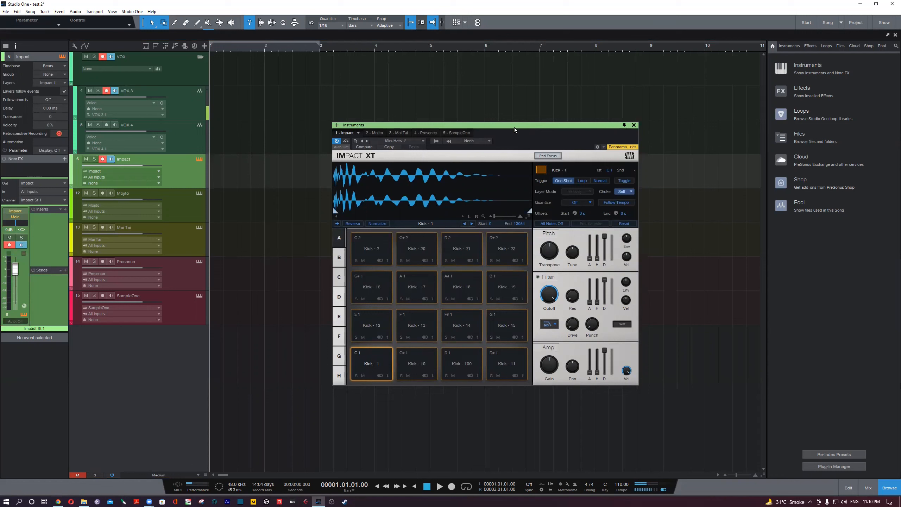
{"action": "left_click_drag", "start_coordinate": [515, 128], "coordinate": [479, 124]}
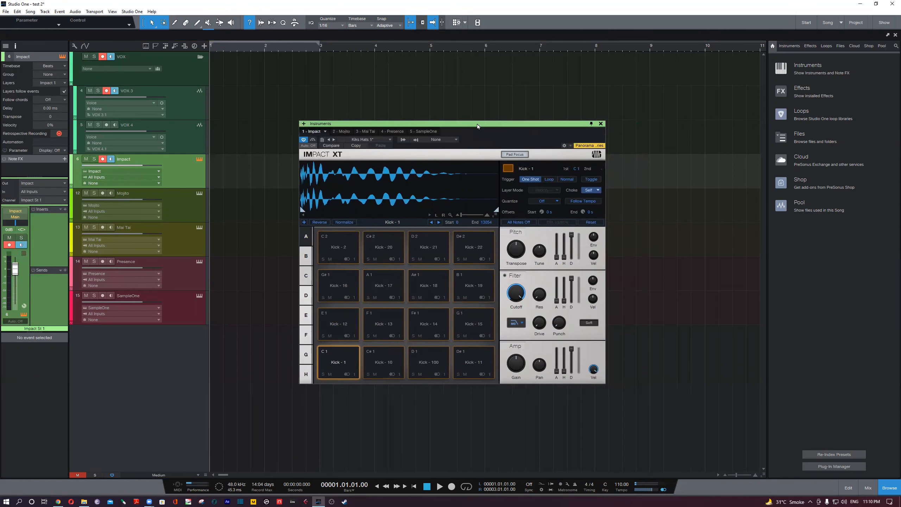
{"action": "left_click_drag", "start_coordinate": [477, 124], "coordinate": [475, 124]}
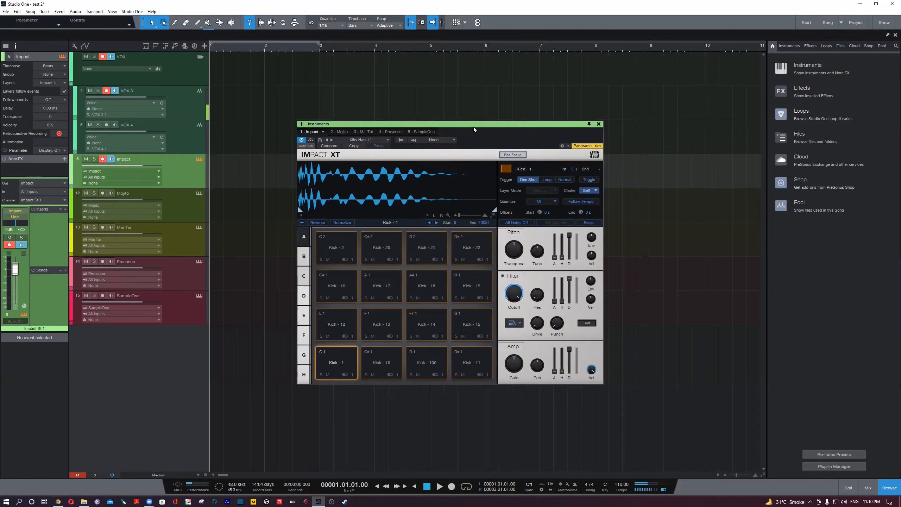
{"action": "left_click_drag", "start_coordinate": [474, 127], "coordinate": [479, 126]}
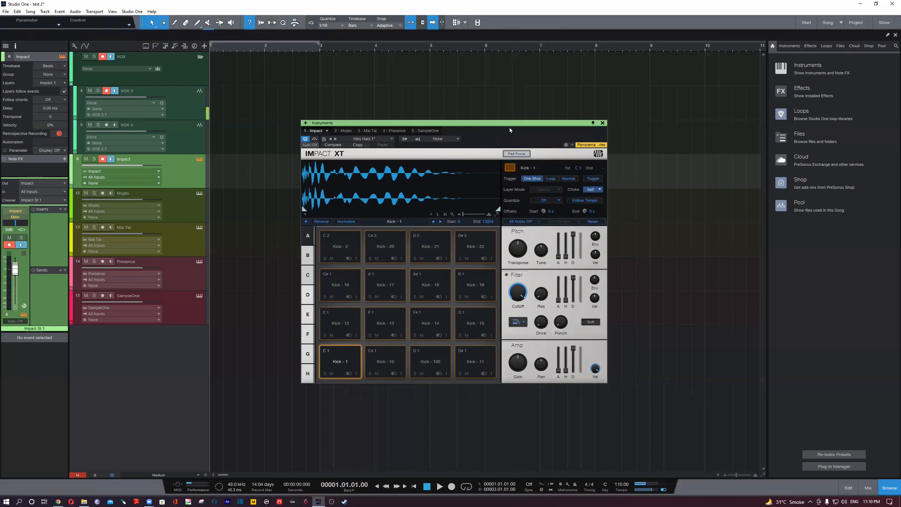
{"action": "left_click_drag", "start_coordinate": [514, 123], "coordinate": [494, 134]}
- Review the Audio Setup, Advanced, External Devices, Locations and General pages of the program options, and cancel without changes
{"action": "left_click", "coordinate": [132, 11]}
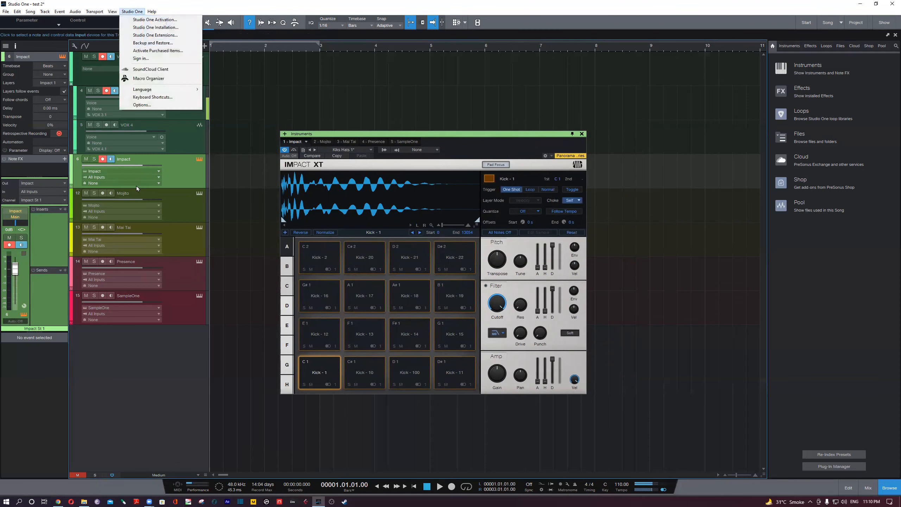
{"action": "left_click", "coordinate": [156, 107]}
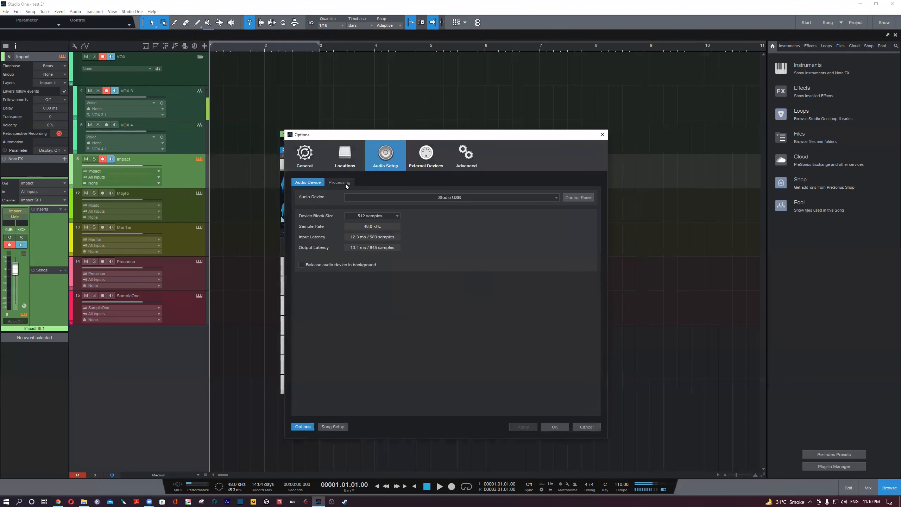
{"action": "left_click", "coordinate": [340, 182]}
{"action": "left_click", "coordinate": [466, 155]}
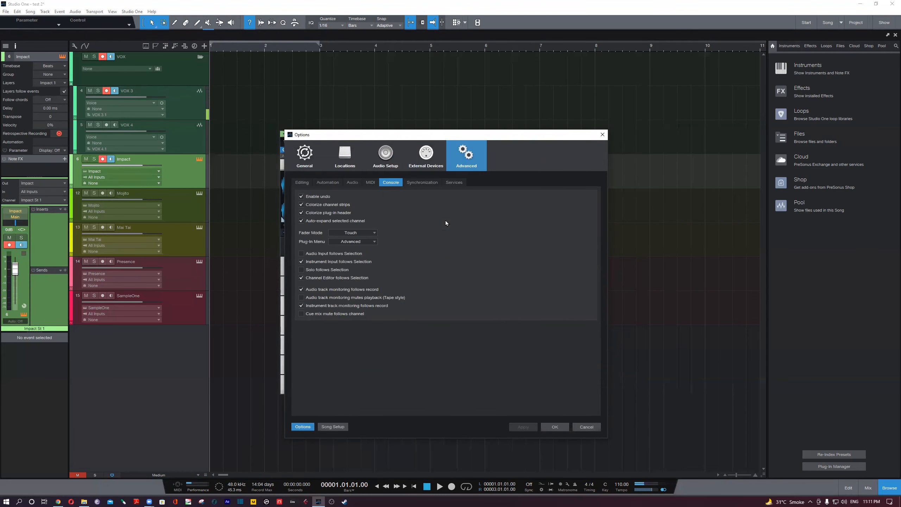
{"action": "left_click", "coordinate": [420, 163]}
{"action": "left_click", "coordinate": [387, 163]}
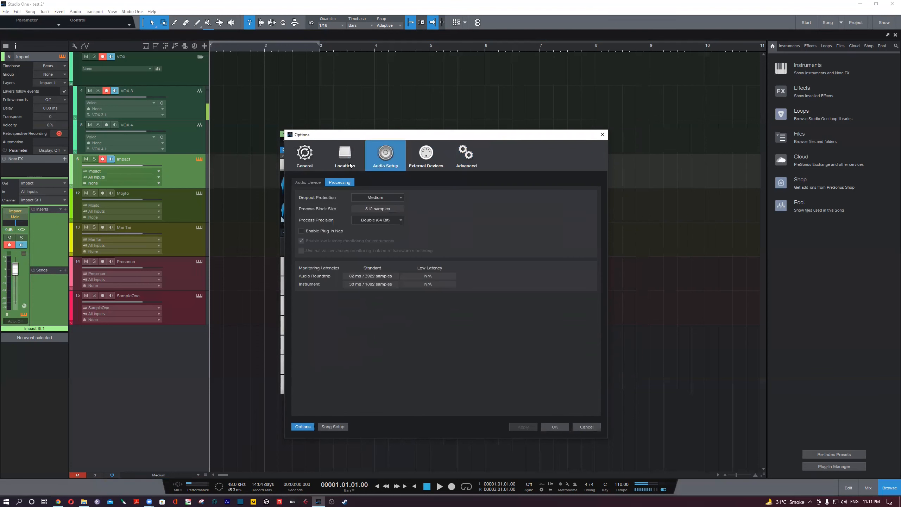
{"action": "left_click", "coordinate": [305, 183]}
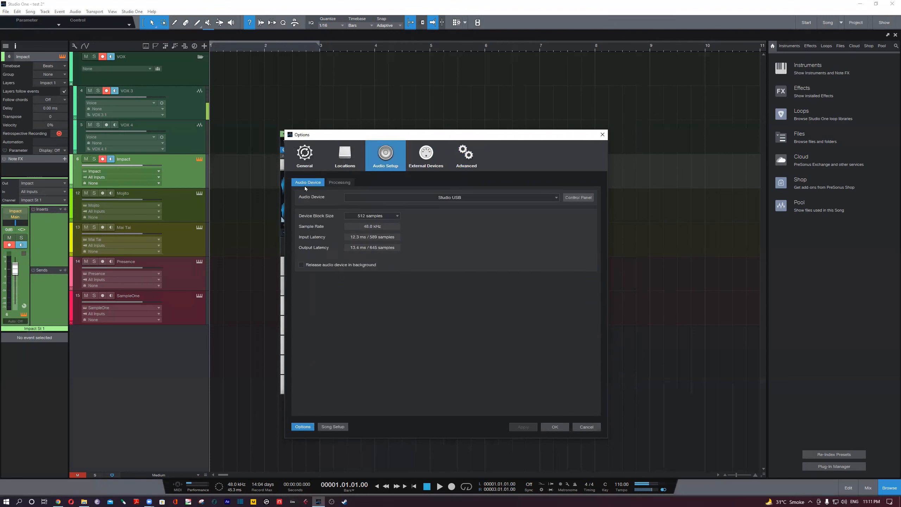
{"action": "left_click", "coordinate": [339, 165]}
{"action": "left_click", "coordinate": [311, 165]}
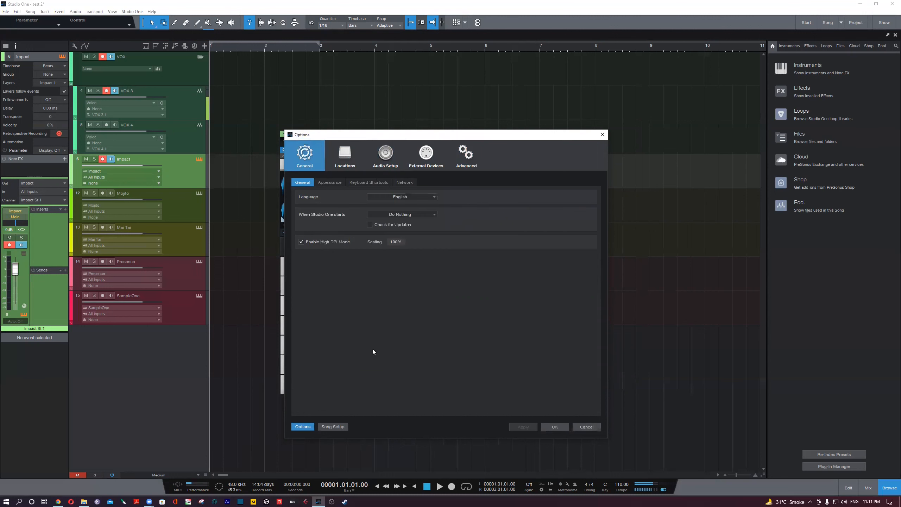
{"action": "left_click", "coordinate": [594, 430]}
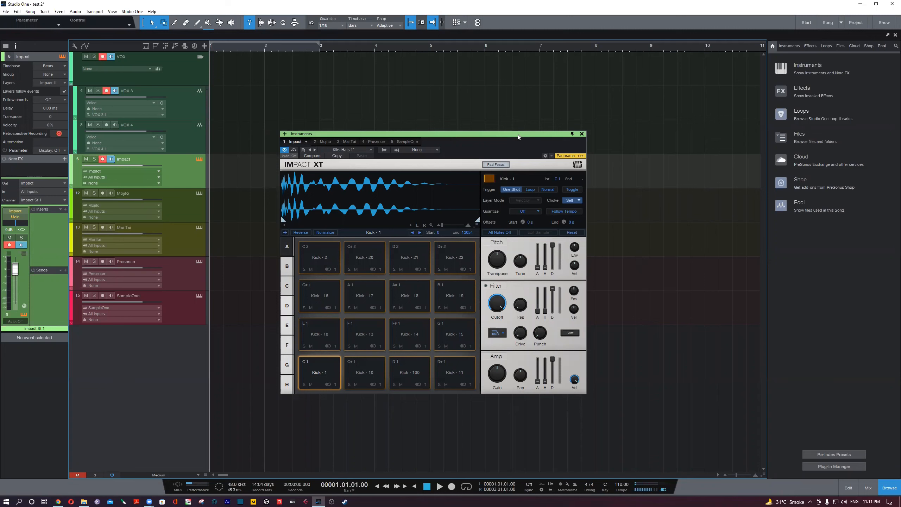
- Reopen Song Setup and examine the sample rates available for the song, leaving the setting as it is
{"action": "left_click_drag", "start_coordinate": [518, 134], "coordinate": [540, 129]}
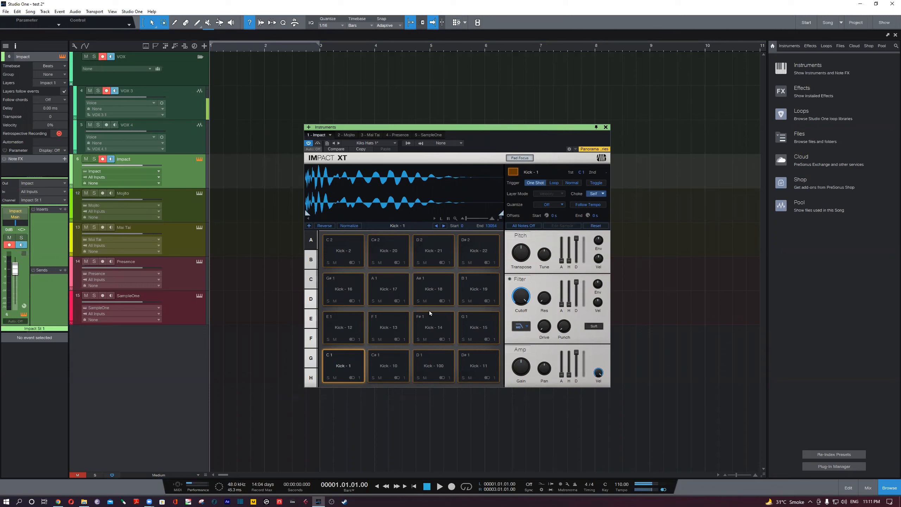
{"action": "left_click", "coordinate": [233, 490]}
{"action": "left_click", "coordinate": [400, 185]}
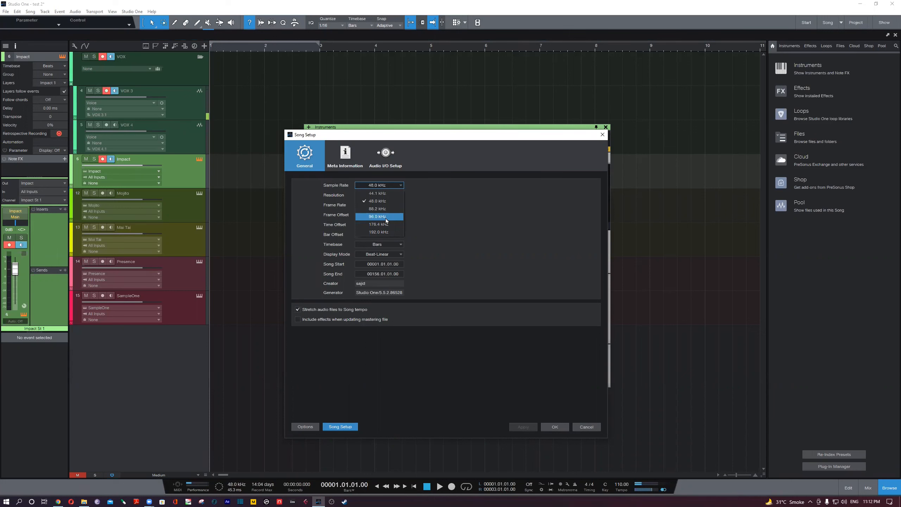
{"action": "left_click", "coordinate": [486, 202]}
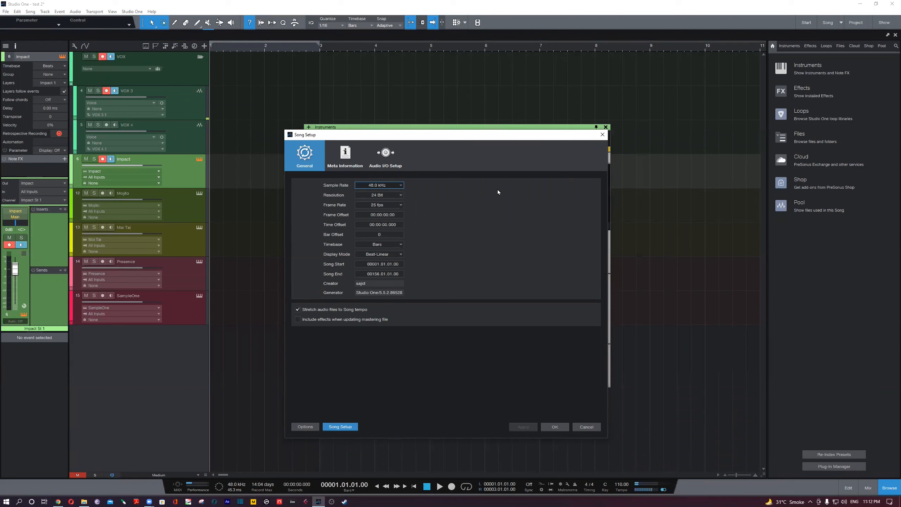
{"action": "left_click", "coordinate": [396, 186]}
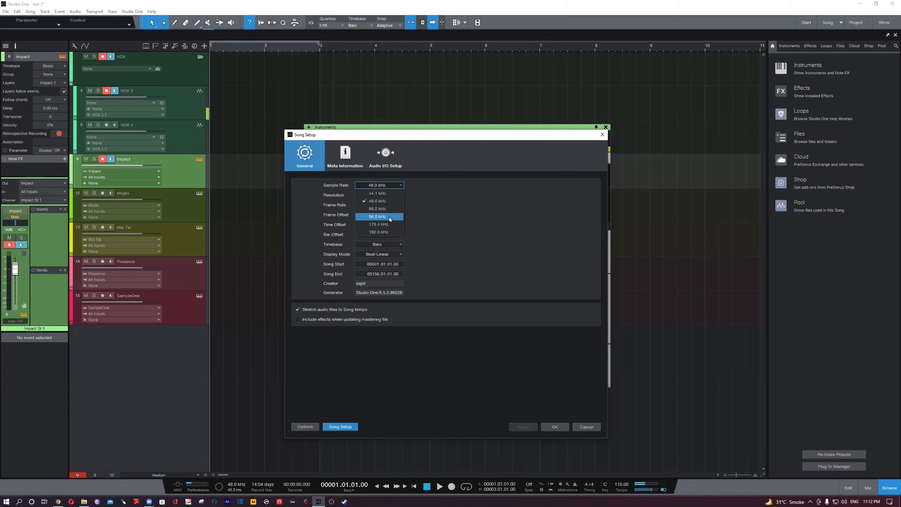
{"action": "left_click", "coordinate": [496, 195]}
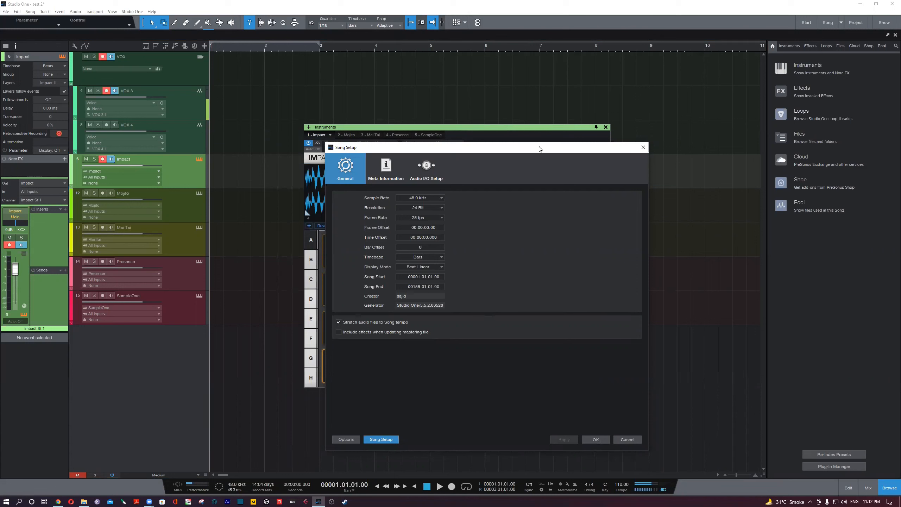
- Move the Song Setup dialog aside so that most of the Impact XT pads are uncovered
{"action": "left_click_drag", "start_coordinate": [540, 149], "coordinate": [572, 133]}
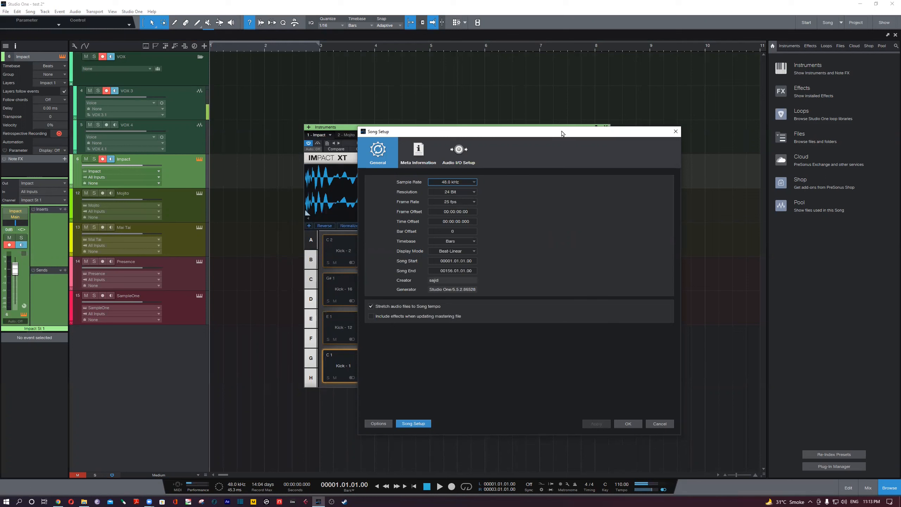
{"action": "left_click_drag", "start_coordinate": [561, 134], "coordinate": [580, 132]}
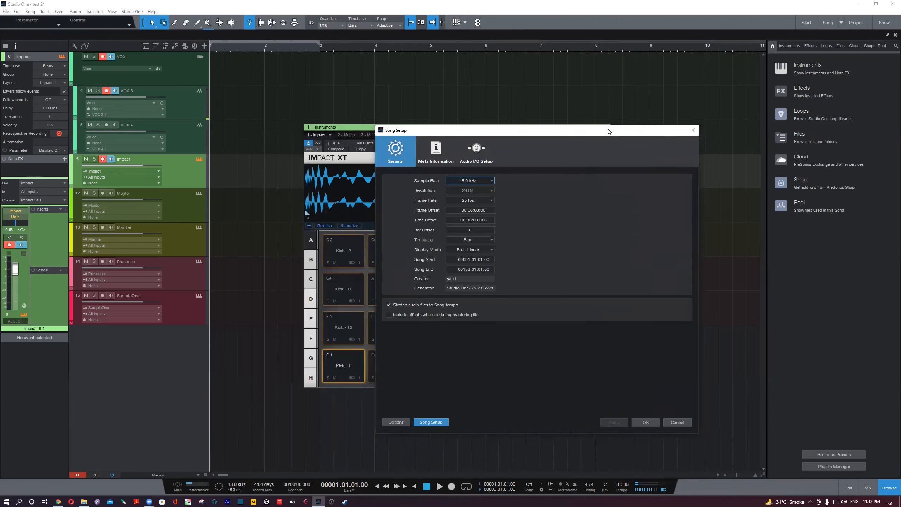
{"action": "left_click_drag", "start_coordinate": [610, 132], "coordinate": [612, 130]}
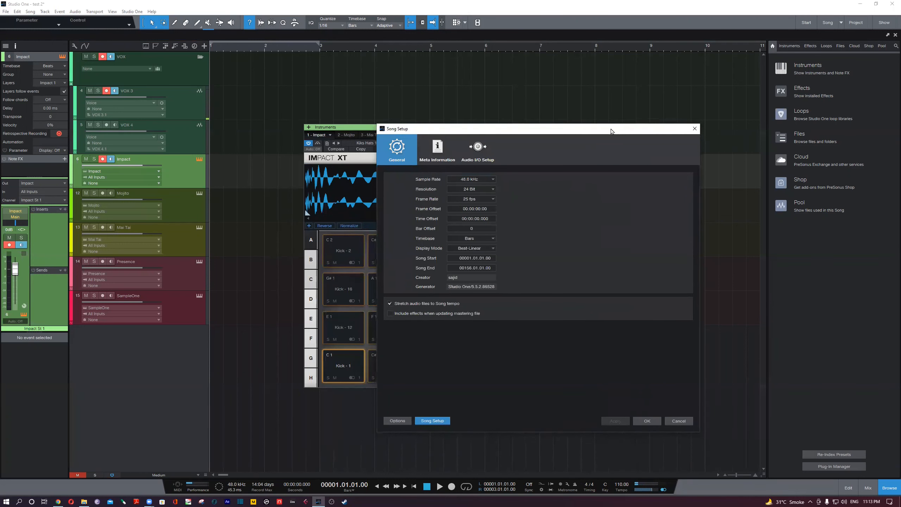
{"action": "left_click_drag", "start_coordinate": [611, 131], "coordinate": [612, 132]}
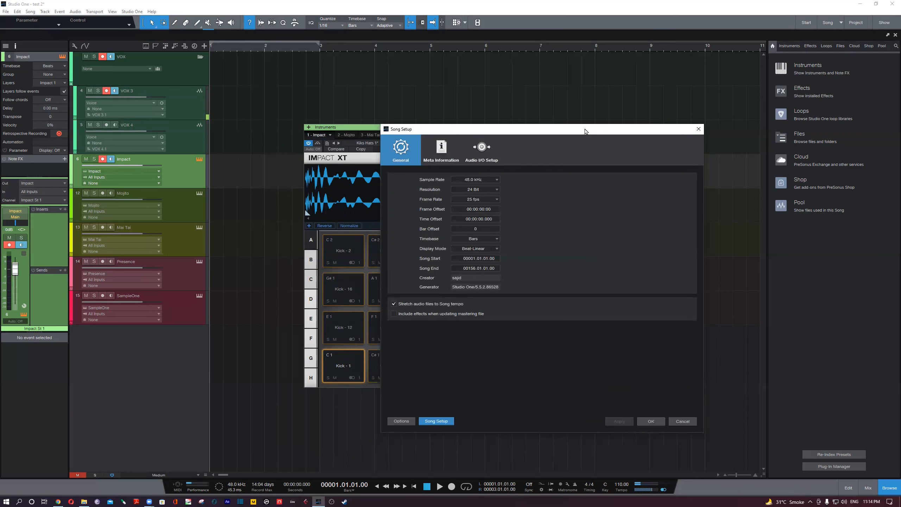
{"action": "left_click_drag", "start_coordinate": [588, 132], "coordinate": [677, 132]}
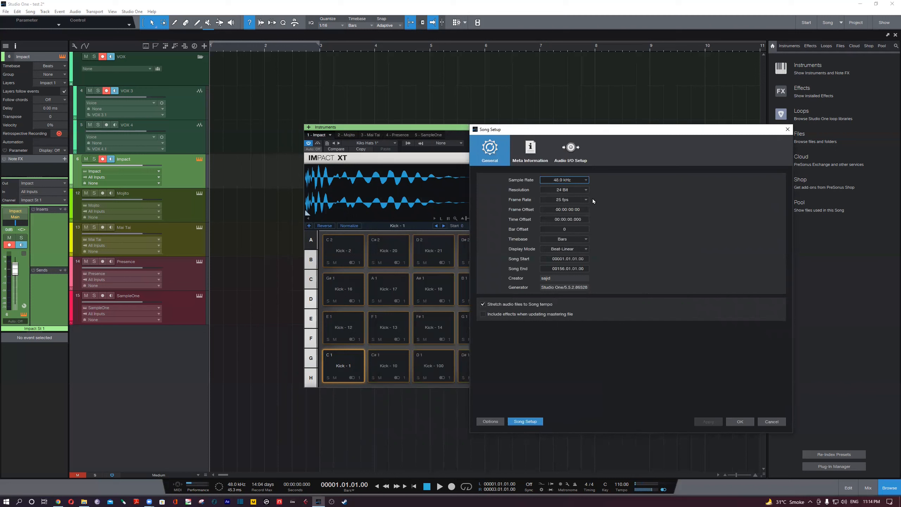
- Examine the bit depths offered for the song's Resolution in Song Setup, from 16 Bit to 64 Bit Float
{"action": "left_click", "coordinate": [564, 189]}
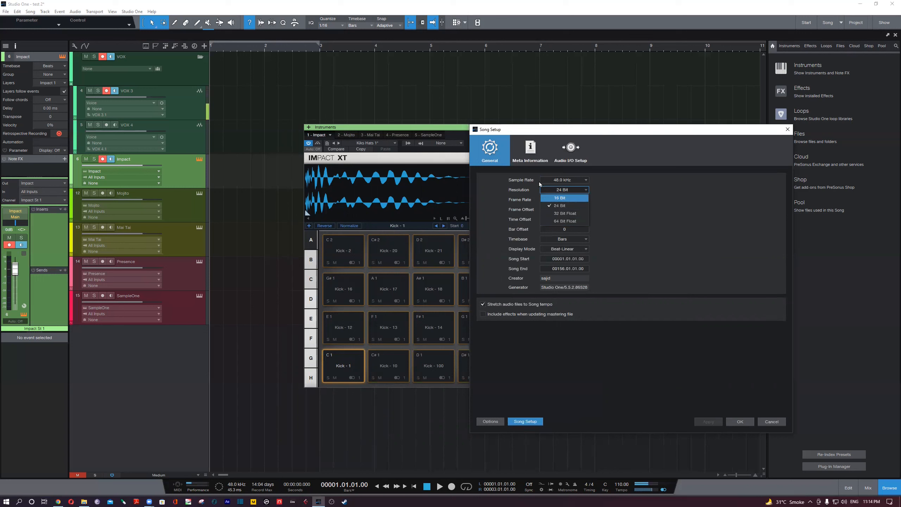
{"action": "left_click", "coordinate": [520, 191]}
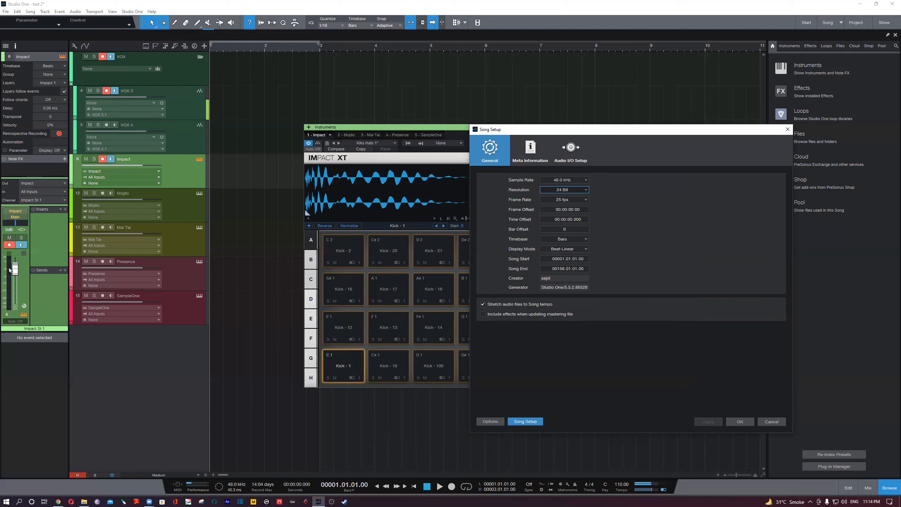
{"action": "left_click", "coordinate": [580, 190]}
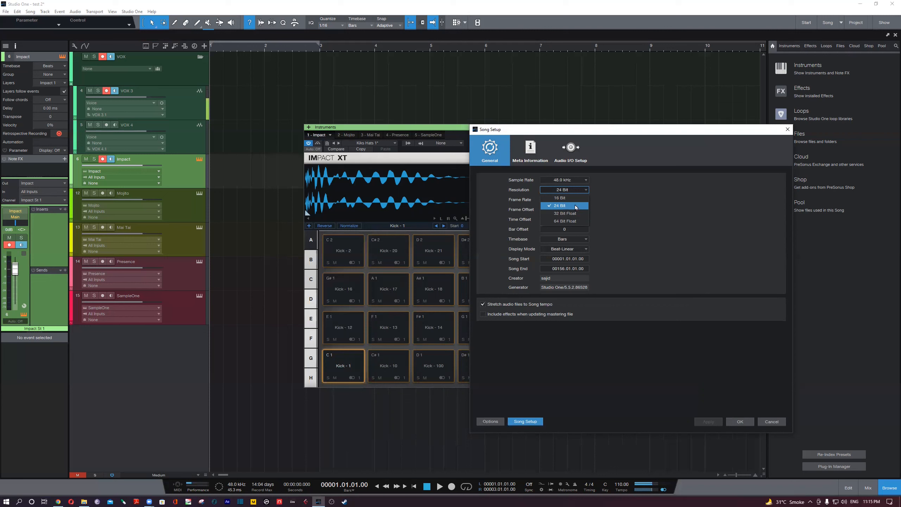
{"action": "left_click", "coordinate": [633, 205]}
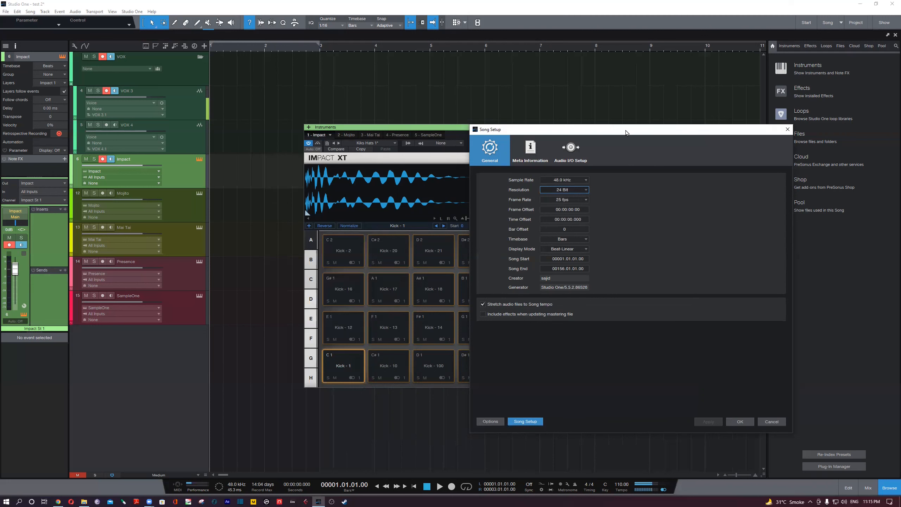
{"action": "left_click_drag", "start_coordinate": [626, 133], "coordinate": [618, 133]}
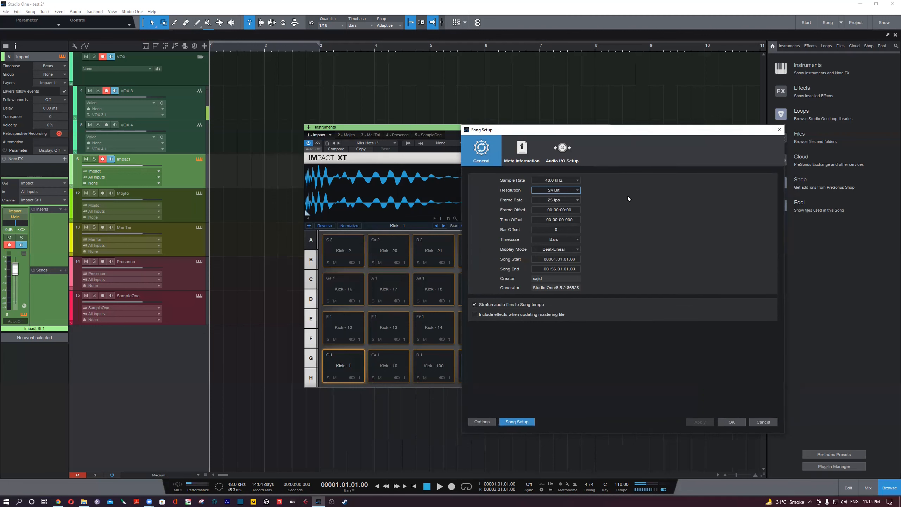
{"action": "left_click", "coordinate": [578, 191]}
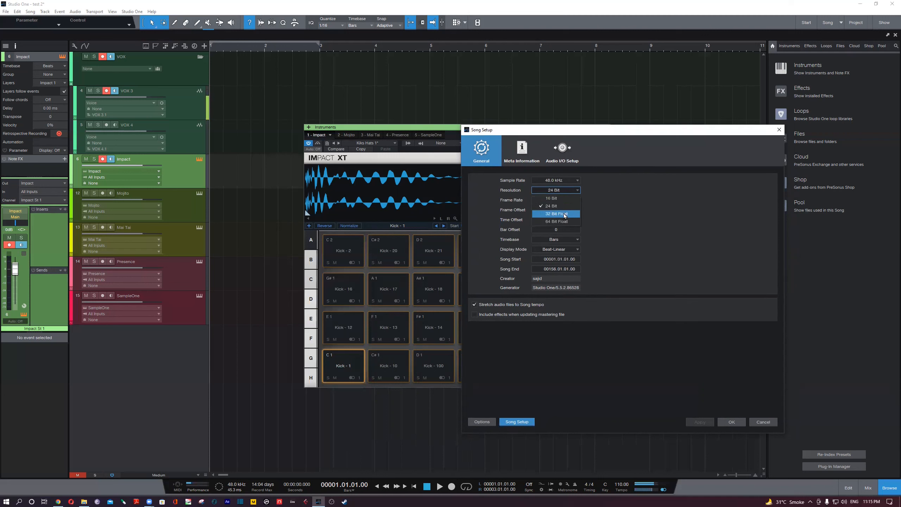
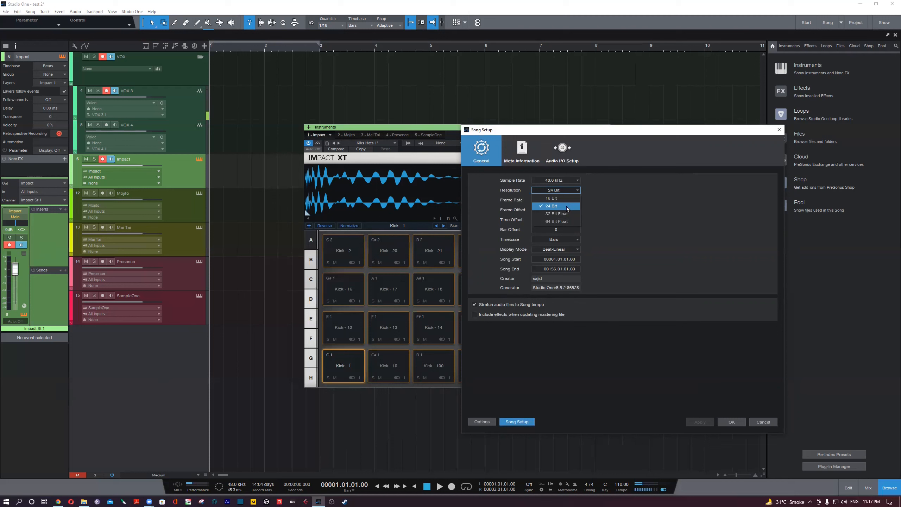
- Re-examine the bit depth options for the song's Resolution in Song Setup, and cancel the dialog without changes
{"action": "left_click", "coordinate": [611, 214]}
{"action": "left_click", "coordinate": [569, 192]}
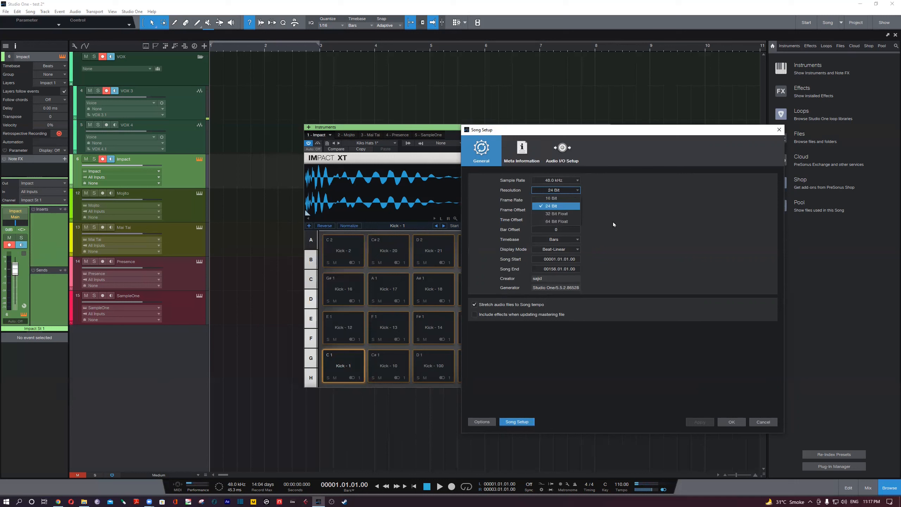
{"action": "left_click", "coordinate": [622, 203]}
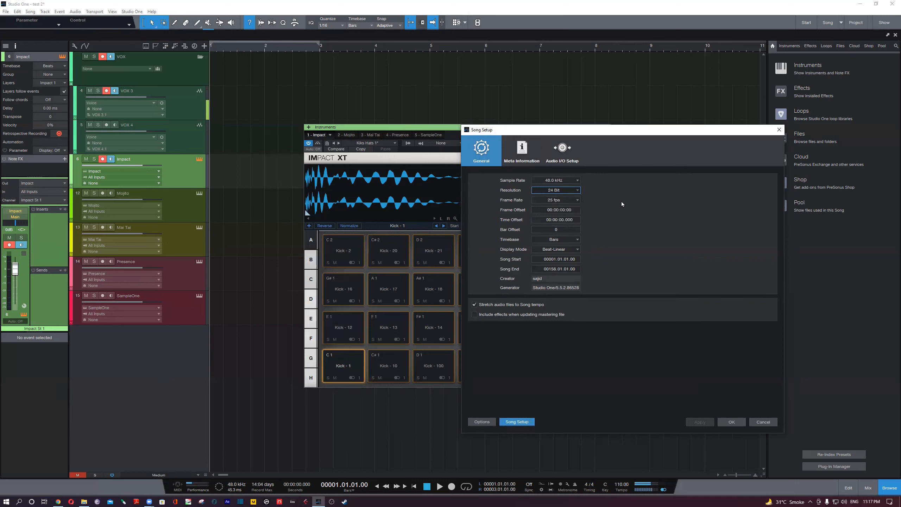
{"action": "left_click", "coordinate": [578, 192]}
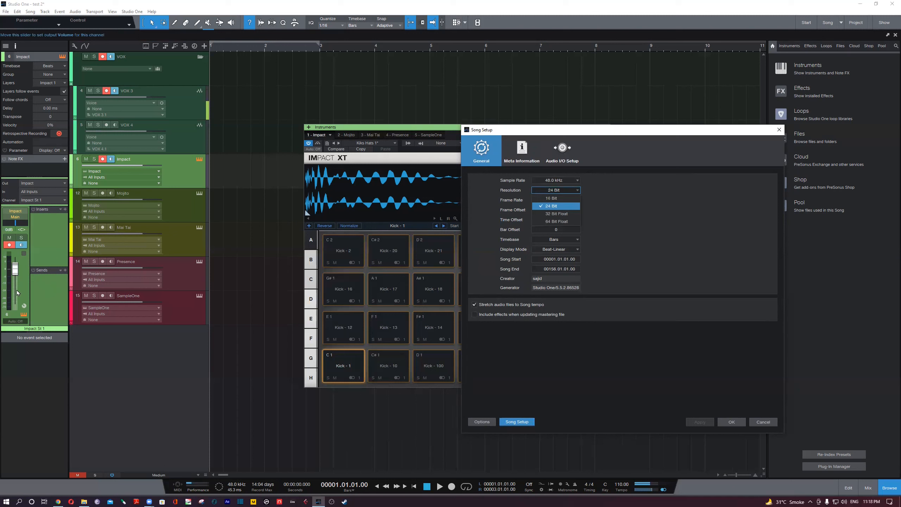
{"action": "left_click", "coordinate": [656, 203]}
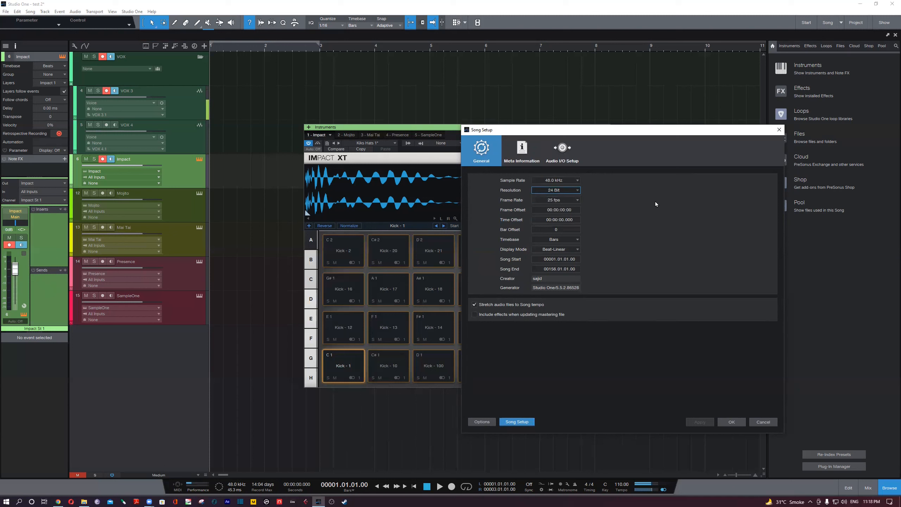
{"action": "left_click", "coordinate": [570, 192]}
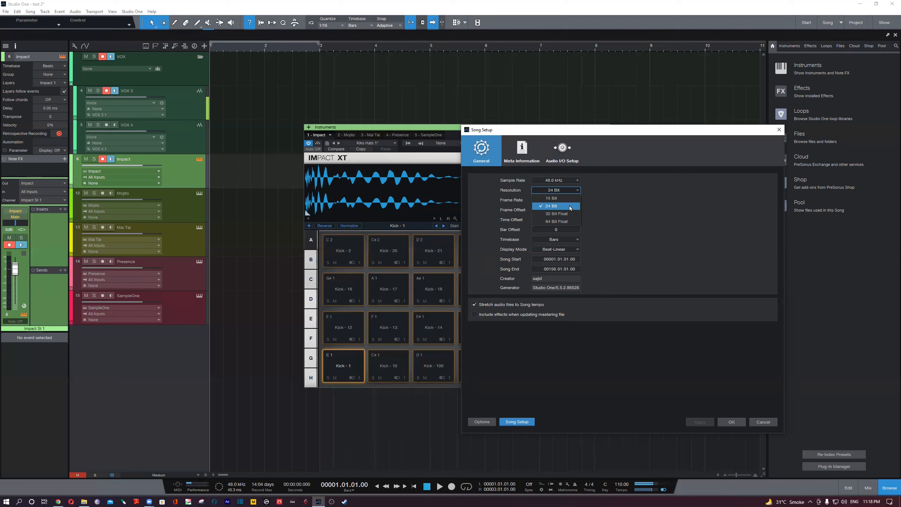
{"action": "left_click", "coordinate": [646, 220]}
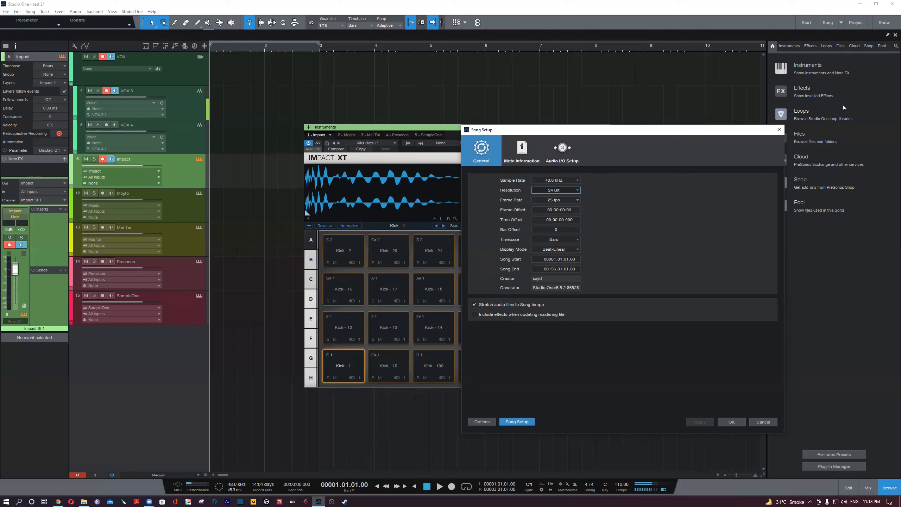
{"action": "left_click", "coordinate": [711, 138]}
{"action": "left_click", "coordinate": [756, 425]}
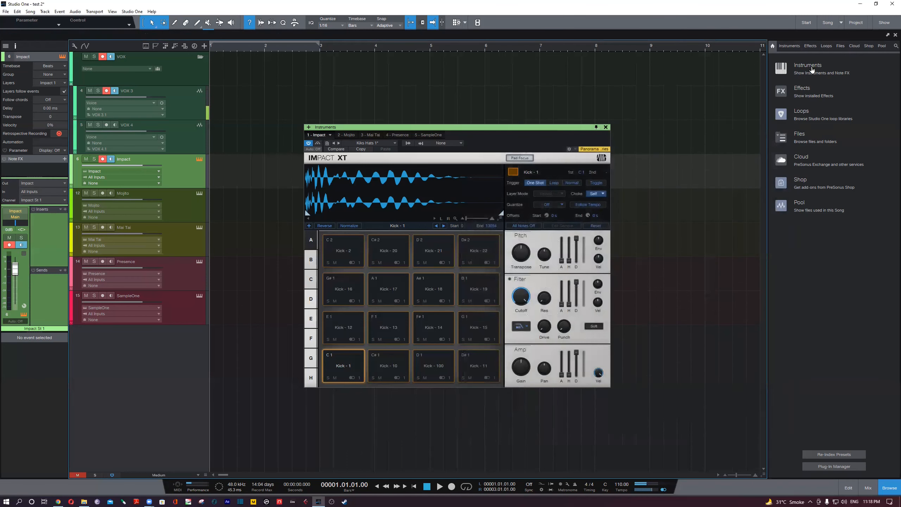
- Insert the Level Meter from the Analysis effects on the Impact channel
{"action": "left_click", "coordinate": [801, 91]}
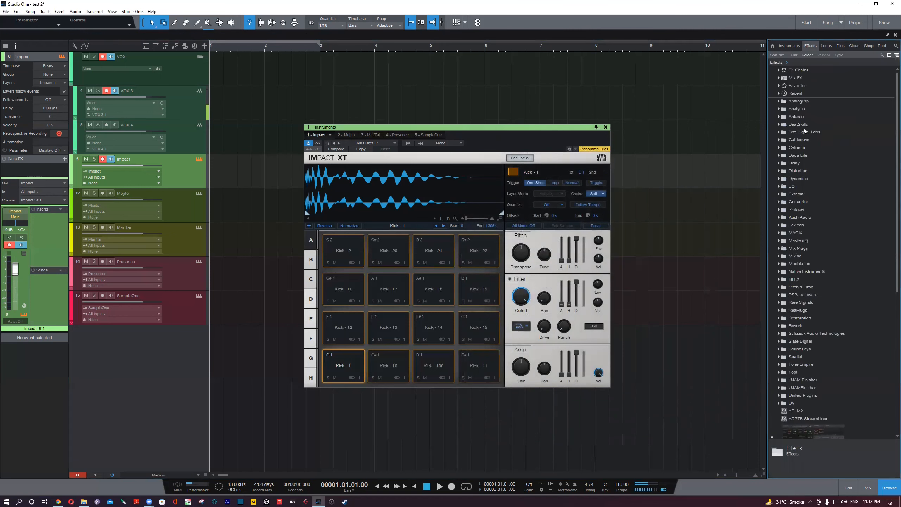
{"action": "left_click", "coordinate": [803, 109]}
{"action": "left_click_drag", "start_coordinate": [813, 239], "coordinate": [55, 238]}
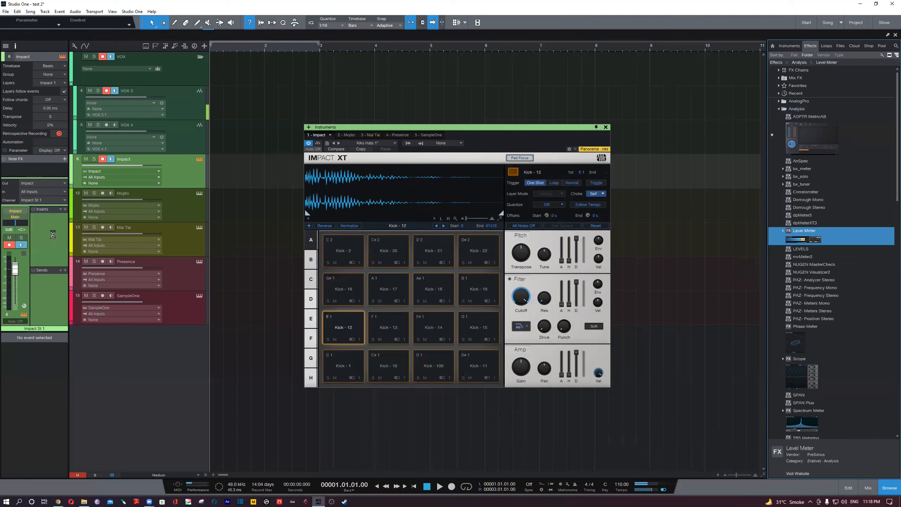
- Stretch the Level Meter window into a tall vertical display and place the Impact XT window beside it without overlap
{"action": "left_click_drag", "start_coordinate": [520, 208], "coordinate": [709, 60]}
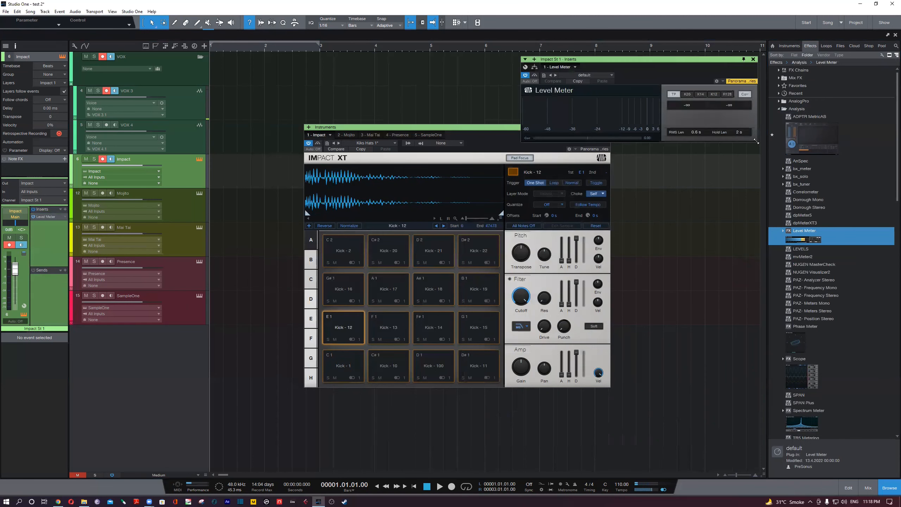
{"action": "left_click_drag", "start_coordinate": [756, 142], "coordinate": [665, 460]}
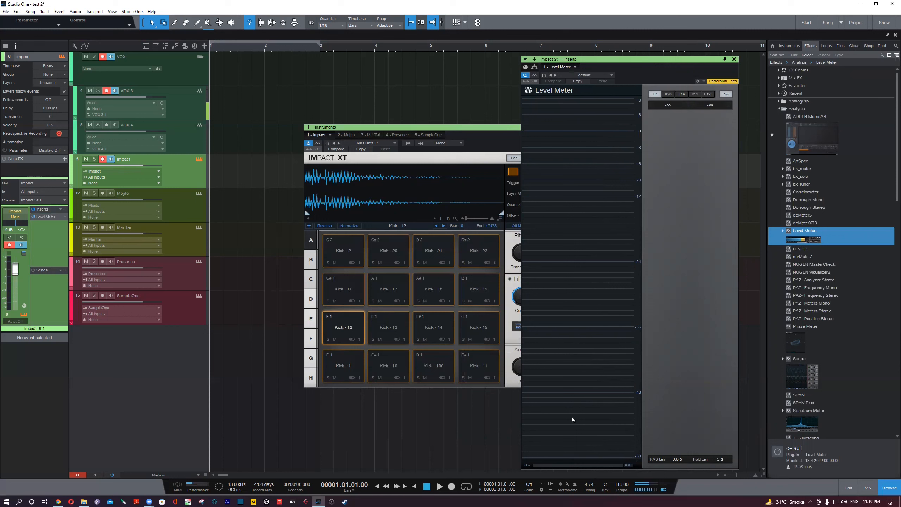
{"action": "mouse_move", "coordinate": [595, 210]}
{"action": "mouse_move", "coordinate": [591, 460]}
{"action": "left_click", "coordinate": [432, 132]}
{"action": "left_click_drag", "start_coordinate": [432, 132], "coordinate": [284, 140]}
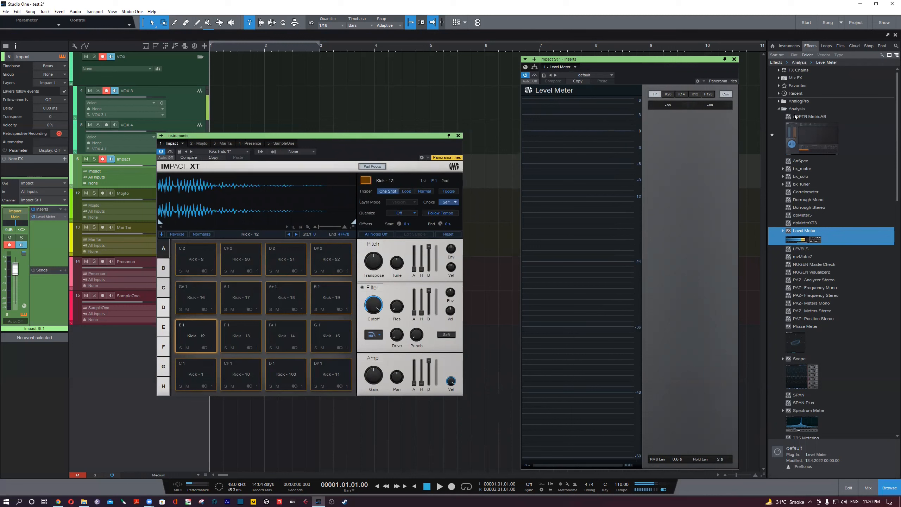
- Insert VU Meter Stereo from the Analysis effects on the Impact channel and place its window over the lower edge of Impact XT
{"action": "scroll", "coordinate": [809, 264], "scroll_direction": "down", "scroll_amount": 4}
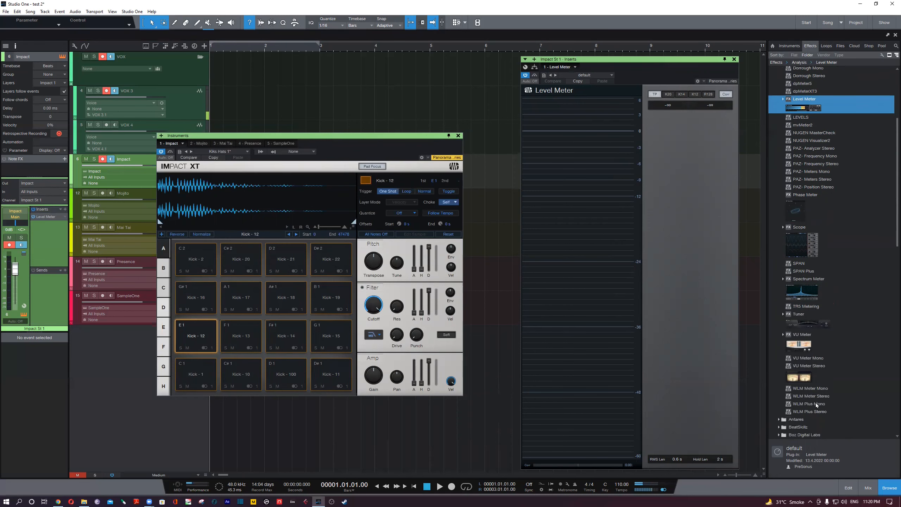
{"action": "left_click", "coordinate": [806, 383]}
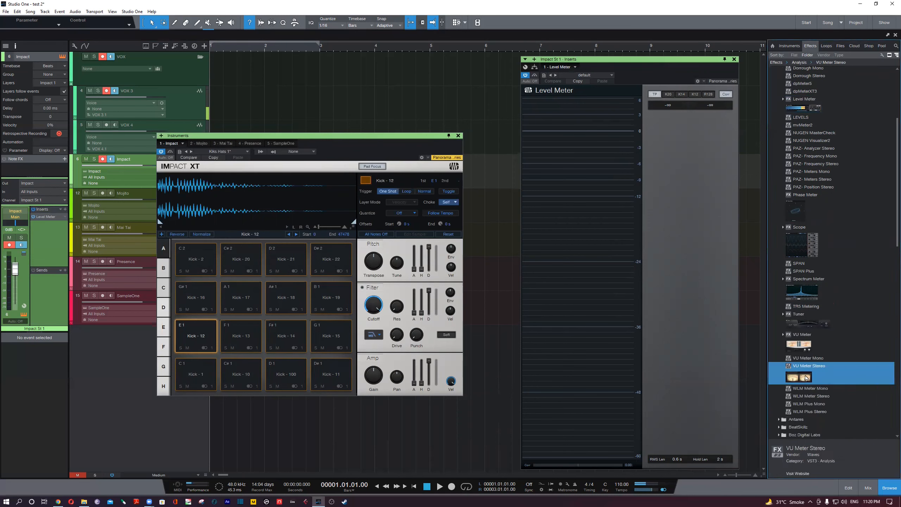
{"action": "left_click_drag", "start_coordinate": [801, 377], "coordinate": [50, 236]}
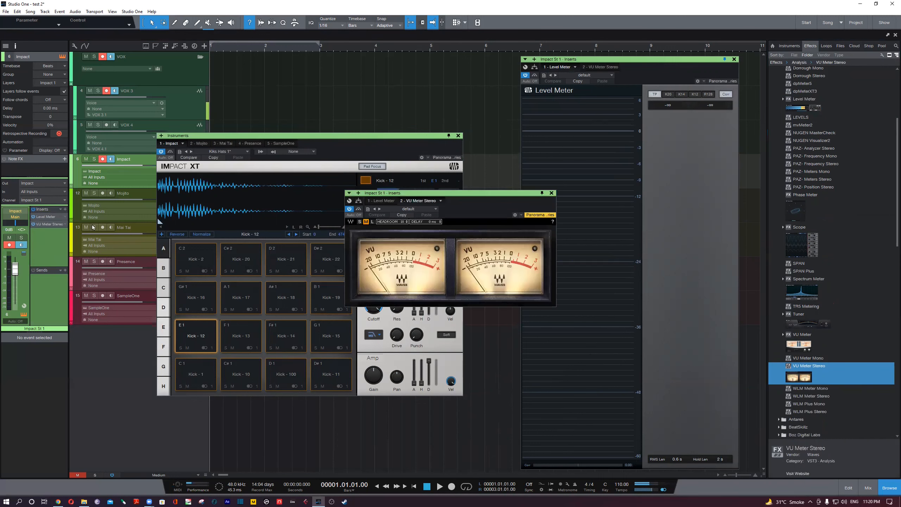
{"action": "left_click_drag", "start_coordinate": [483, 201], "coordinate": [392, 227]}
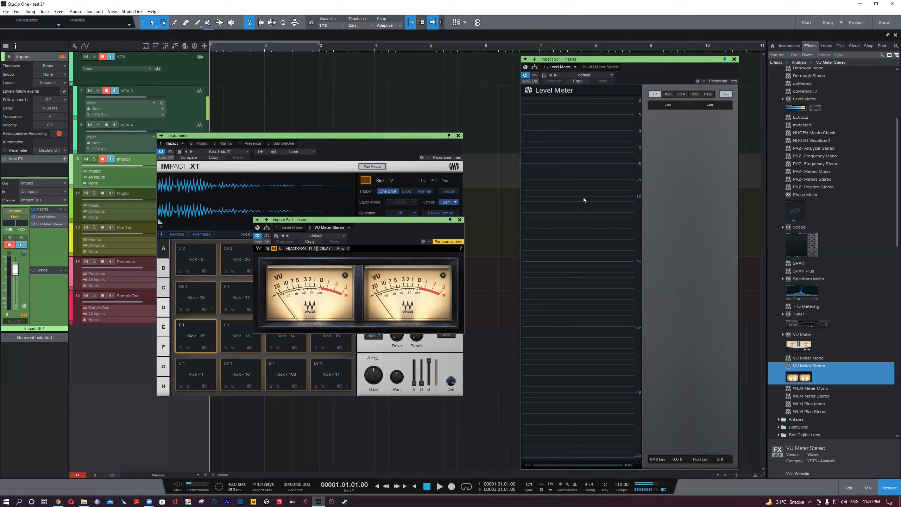
{"action": "mouse_move", "coordinate": [587, 422]}
{"action": "left_click_drag", "start_coordinate": [414, 226], "coordinate": [463, 342]}
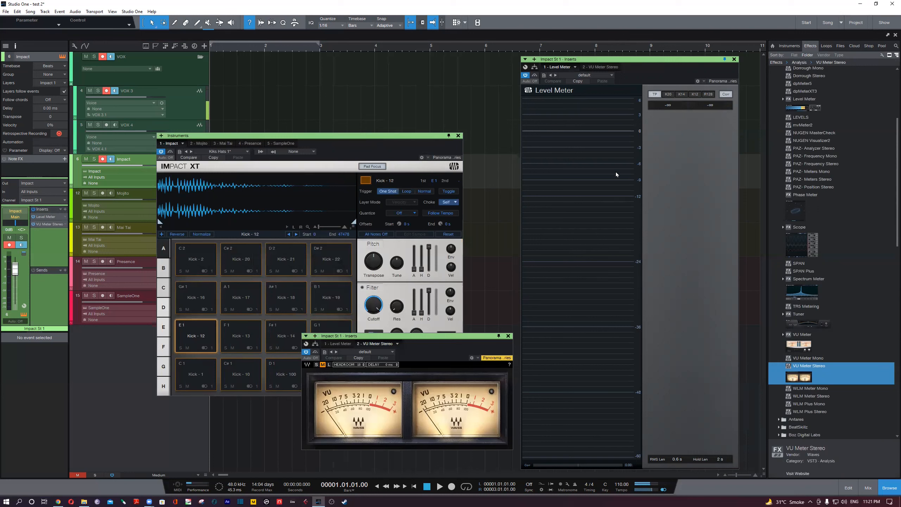
- Switch the Level Meter through K20 and K14 to K12, and trigger the Kick - 1 pad repeatedly to check its level
{"action": "left_click", "coordinate": [668, 95]}
{"action": "left_click", "coordinate": [682, 95]}
{"action": "left_click", "coordinate": [696, 95]}
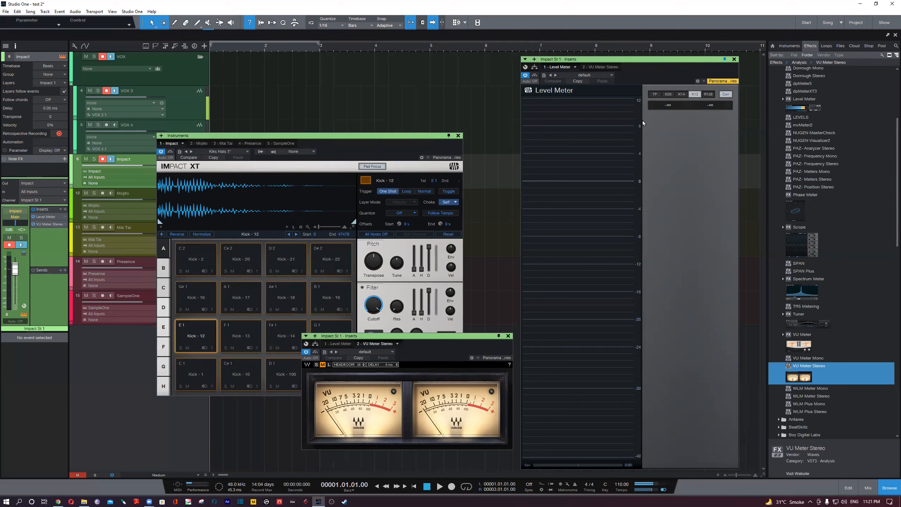
{"action": "left_click", "coordinate": [195, 377]}
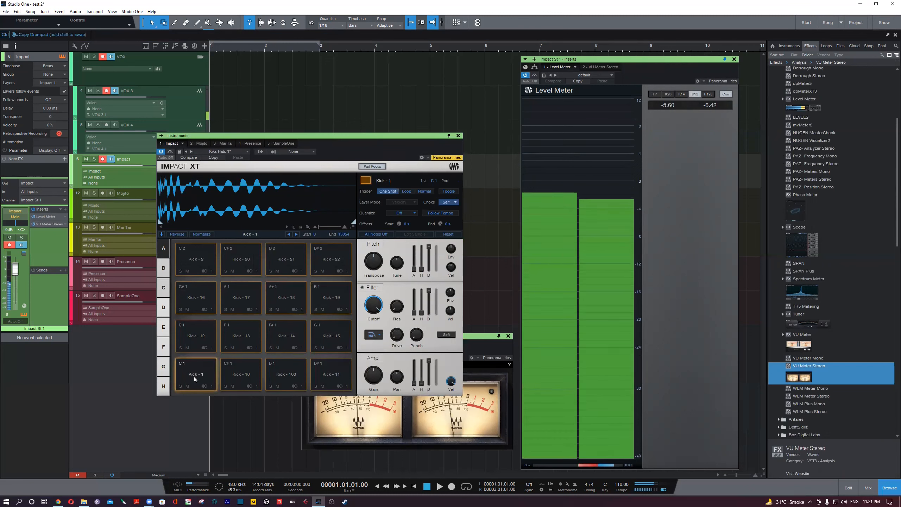
{"action": "left_click", "coordinate": [195, 377]}
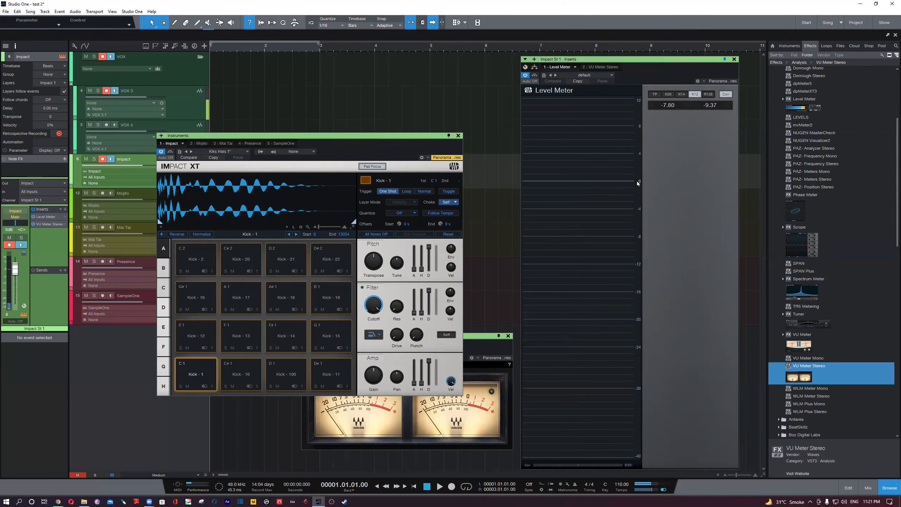
{"action": "left_click", "coordinate": [194, 374]}
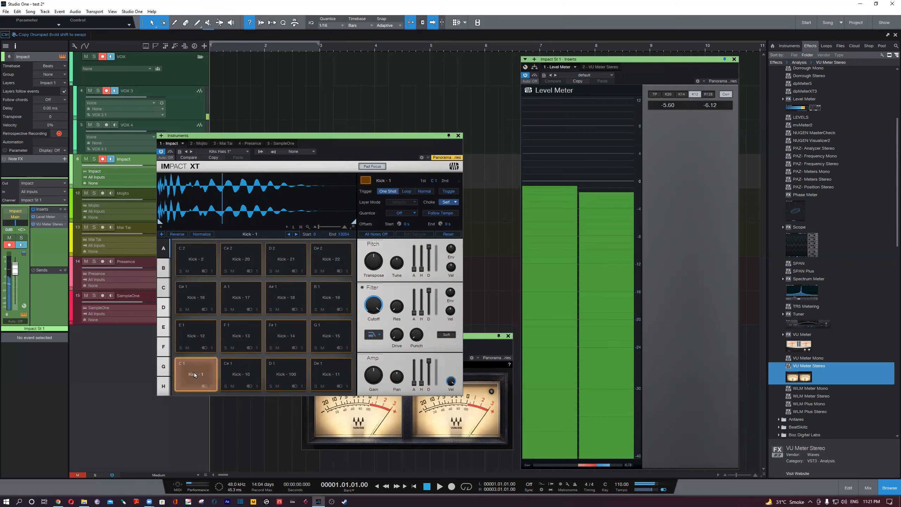
{"action": "left_click", "coordinate": [194, 375]}
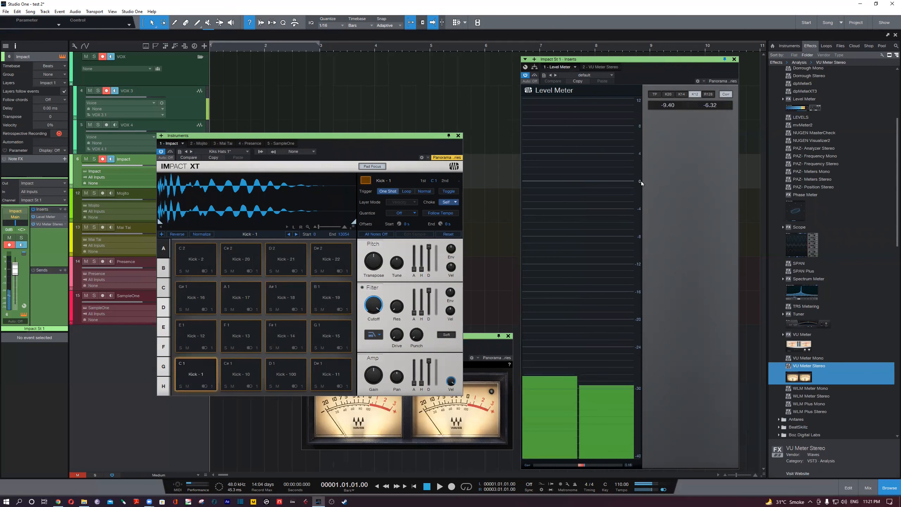
- Switch the Level Meter to TP and trigger the Kick - 1 pad a few times to check its peak level
{"action": "left_click", "coordinate": [656, 94]}
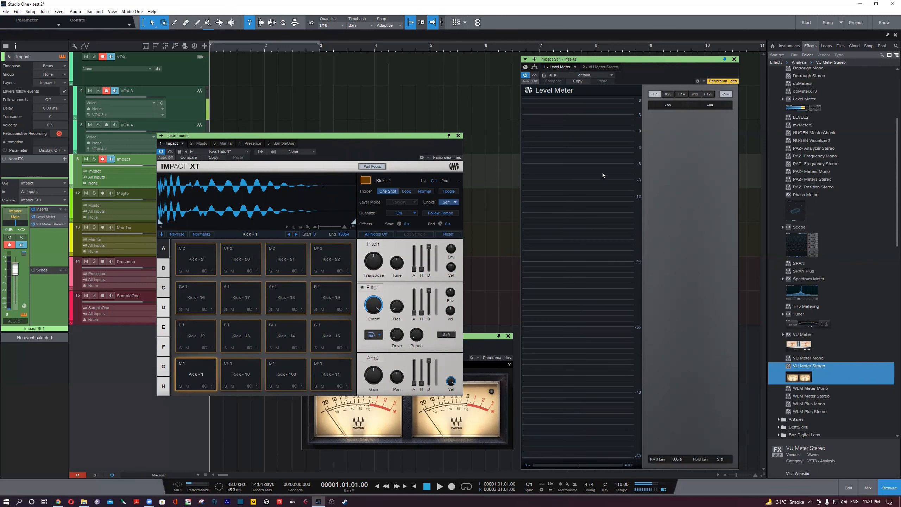
{"action": "left_click", "coordinate": [200, 380]}
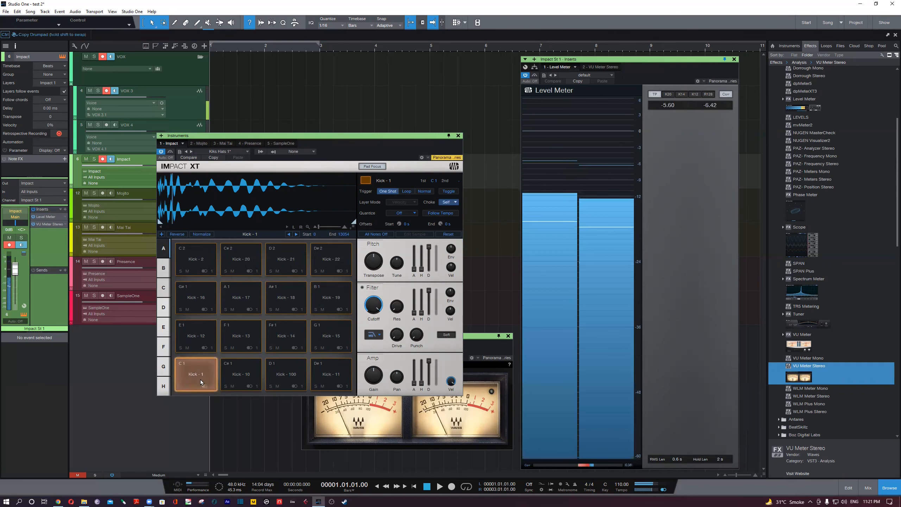
{"action": "left_click", "coordinate": [200, 380]}
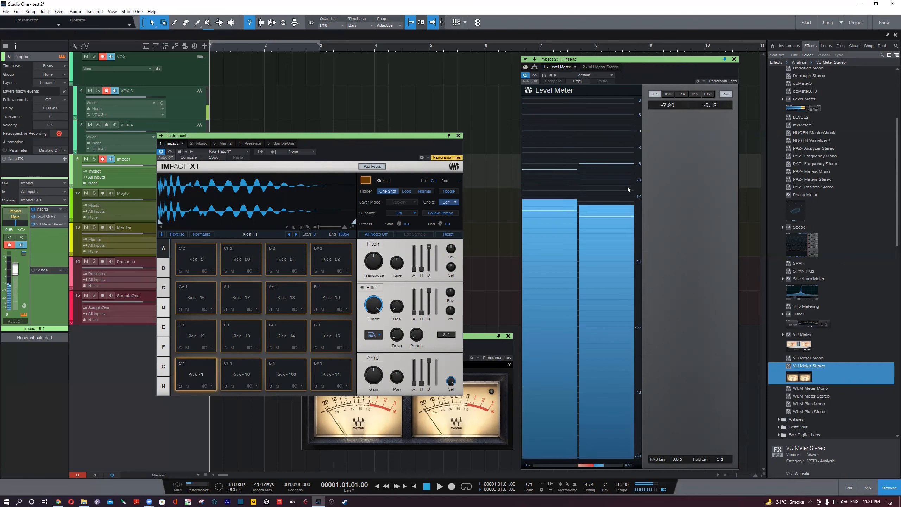
{"action": "left_click", "coordinate": [194, 377]}
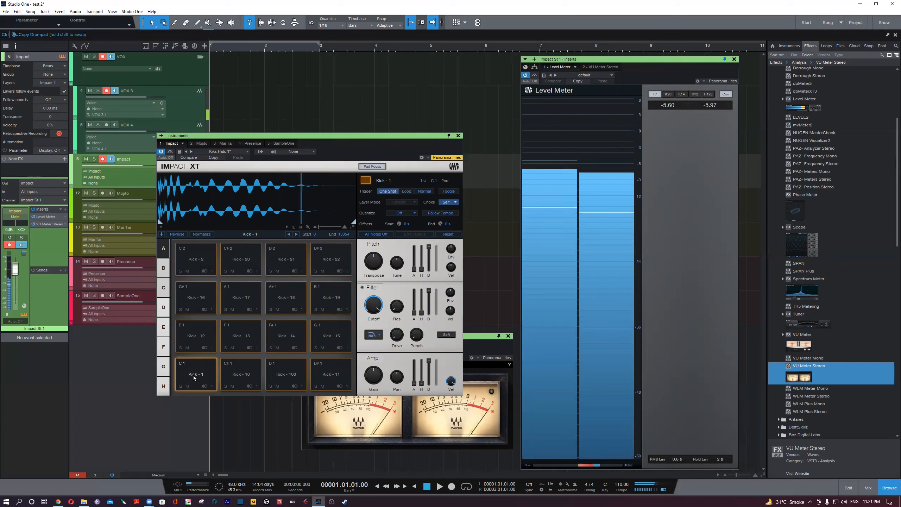
- View the K12 scale of the Level Meter, then return it to TP and trigger Kick - 1 once more for comparison
{"action": "left_click", "coordinate": [694, 94]}
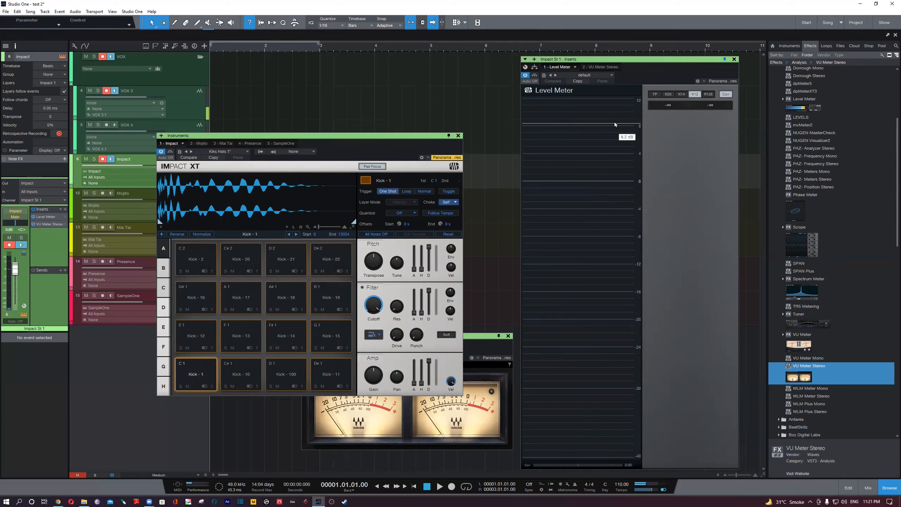
{"action": "left_click", "coordinate": [655, 94]}
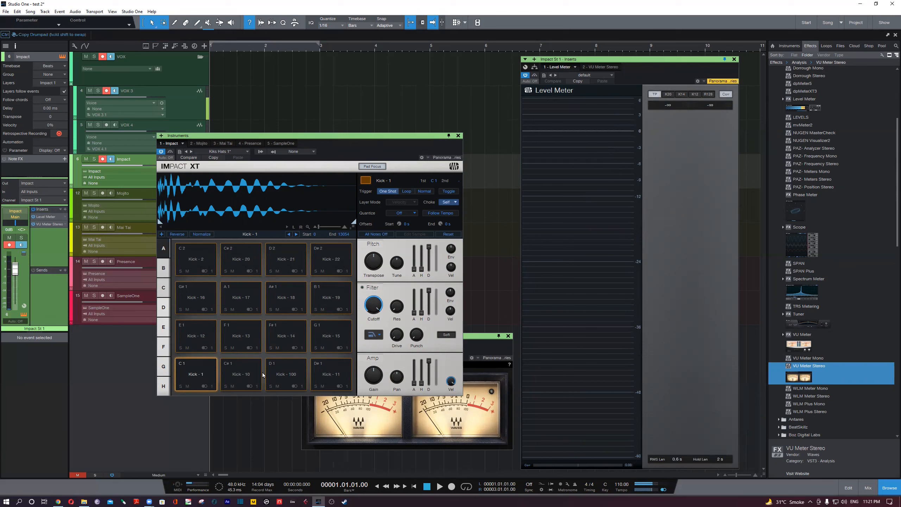
{"action": "left_click", "coordinate": [201, 375]}
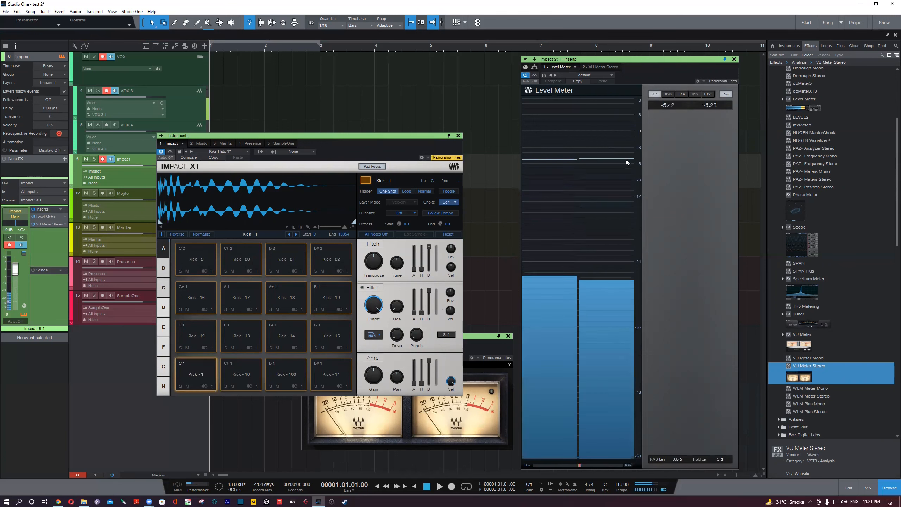
- Set the Level Meter to K12 and trigger the Kick - 1 pad many times in succession to watch the meter respond
{"action": "left_click", "coordinate": [695, 95]}
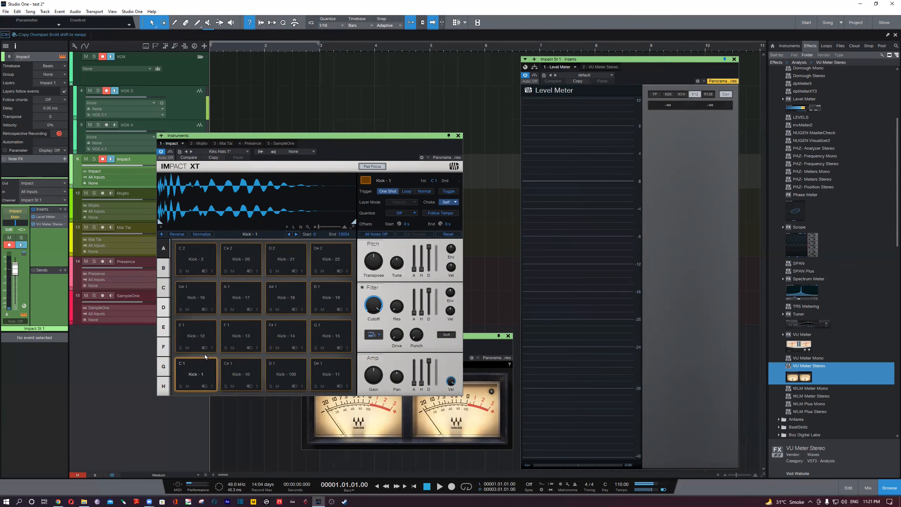
{"action": "left_click", "coordinate": [201, 381]}
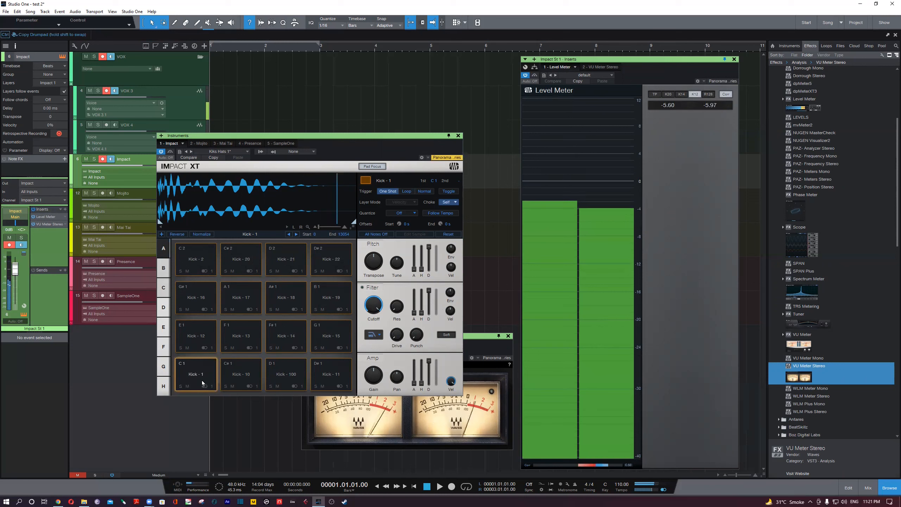
{"action": "left_click", "coordinate": [202, 381]}
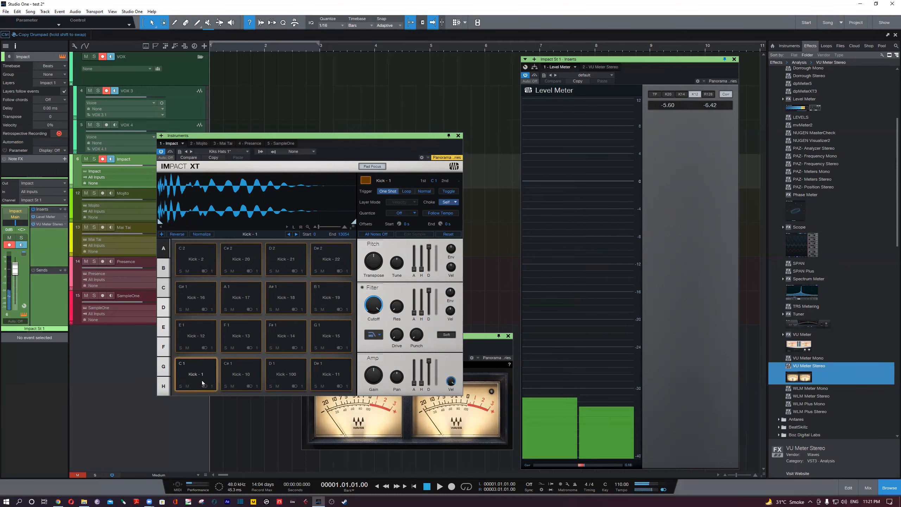
{"action": "left_click", "coordinate": [201, 380]}
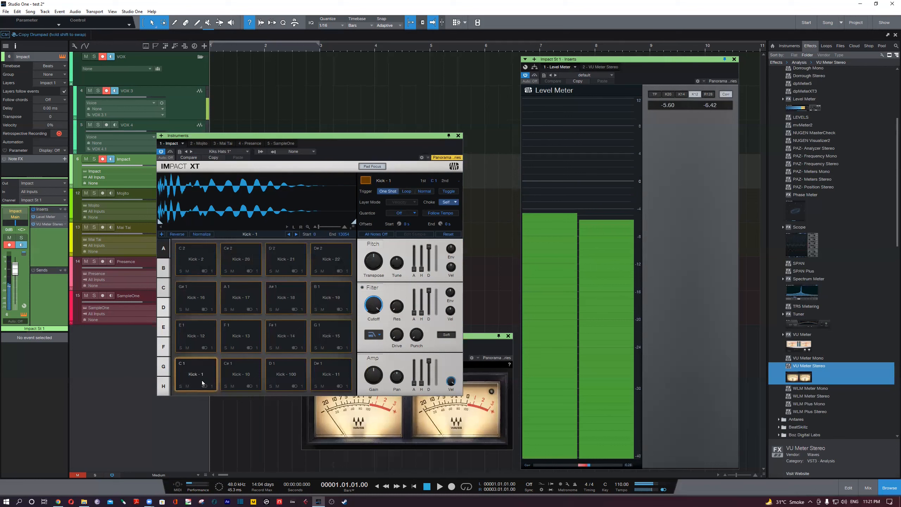
{"action": "left_click", "coordinate": [201, 381]}
{"action": "left_click", "coordinate": [202, 381]}
{"action": "left_click", "coordinate": [201, 381]}
{"action": "left_click", "coordinate": [201, 381]}
{"action": "left_click", "coordinate": [201, 381]}
{"action": "left_click", "coordinate": [201, 381]}
- Change the Level Meter's metering mode to TP, K14 and finally K20
{"action": "left_click", "coordinate": [694, 94]}
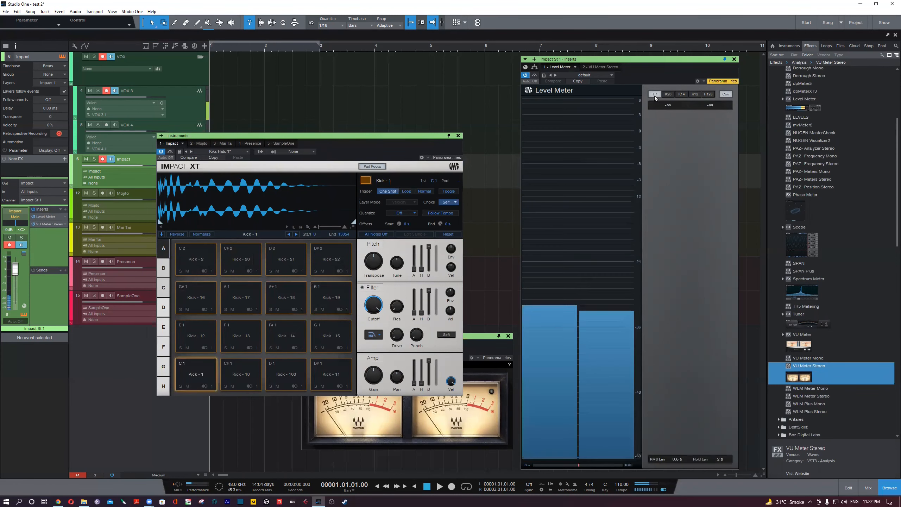
{"action": "left_click", "coordinate": [682, 94]}
{"action": "left_click", "coordinate": [668, 95]}
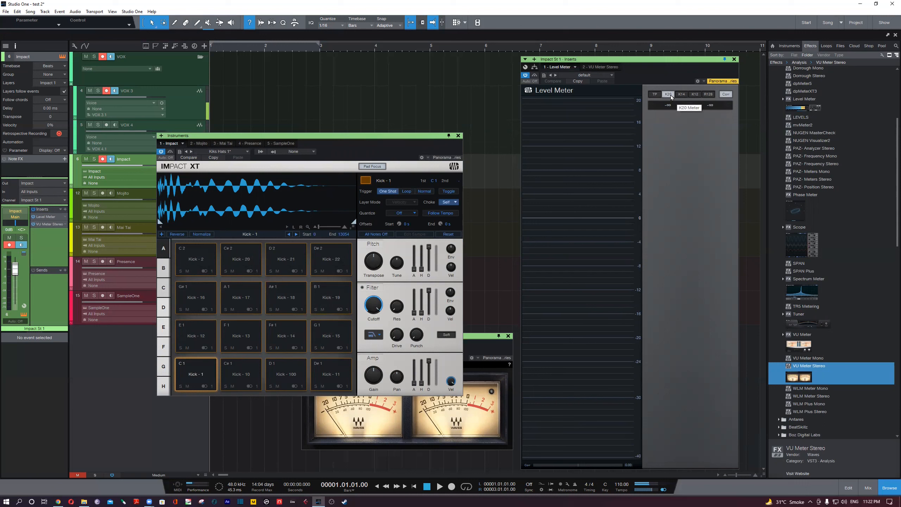
- Trigger the Kick - 1 pad several times and read its level on the Level Meter's K20 scale
{"action": "left_click", "coordinate": [195, 376]}
{"action": "left_click", "coordinate": [194, 376]}
{"action": "left_click", "coordinate": [194, 376]}
{"action": "left_click", "coordinate": [195, 375]}
{"action": "left_click", "coordinate": [194, 376]}
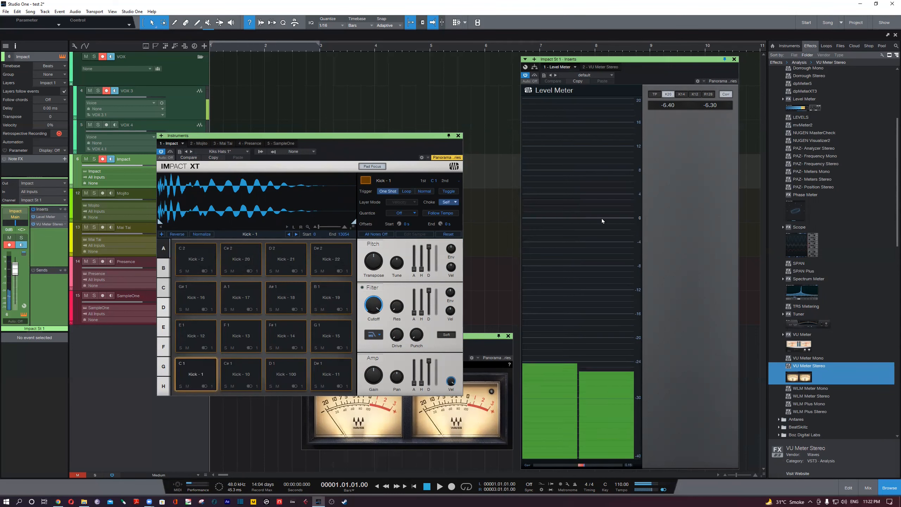
{"action": "mouse_move", "coordinate": [614, 171]}
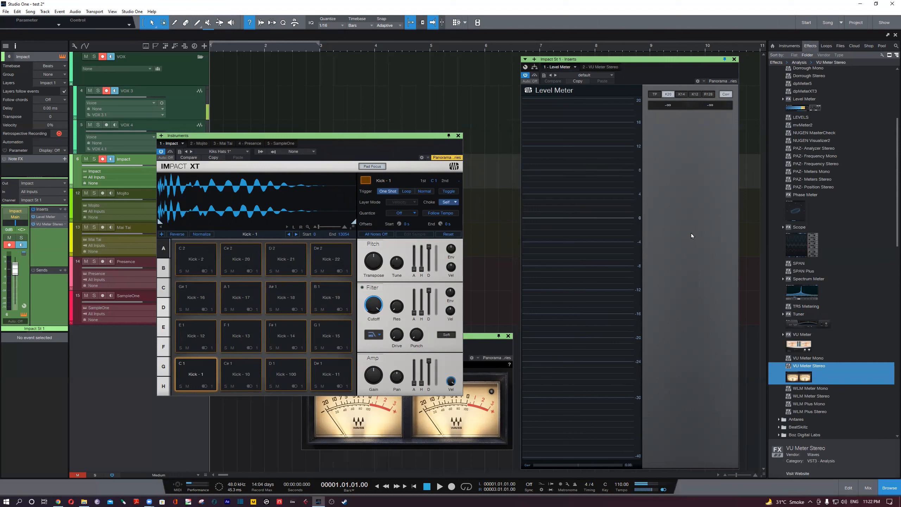
- Arrange the plug-in windows so the VU Meter Stereo sits above Impact XT, with both meters and all pads visible
{"action": "left_click", "coordinate": [482, 336]}
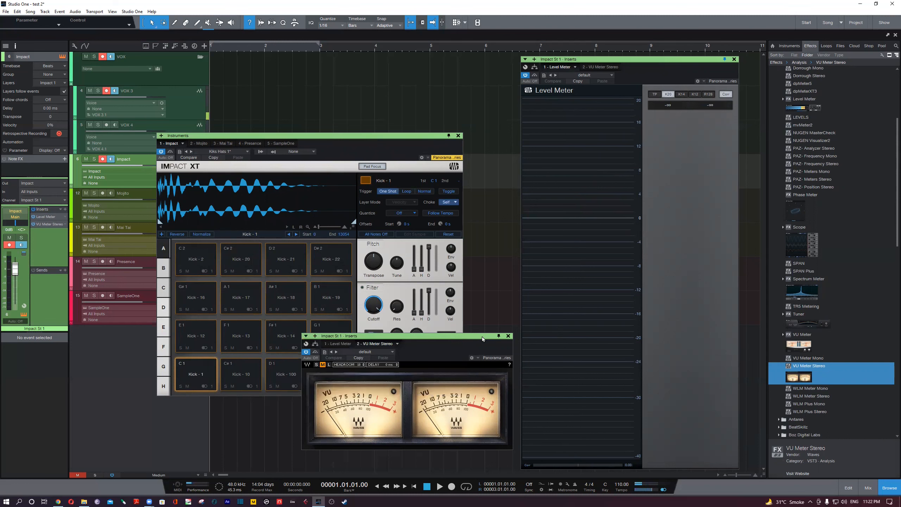
{"action": "left_click_drag", "start_coordinate": [482, 336], "coordinate": [468, 104]}
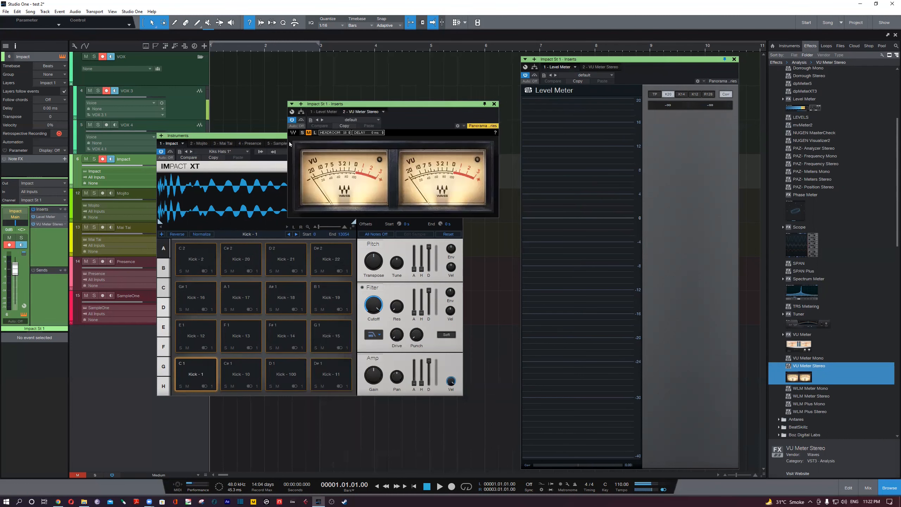
{"action": "left_click", "coordinate": [268, 149]}
{"action": "left_click_drag", "start_coordinate": [268, 149], "coordinate": [225, 211]}
{"action": "left_click_drag", "start_coordinate": [411, 106], "coordinate": [414, 84]}
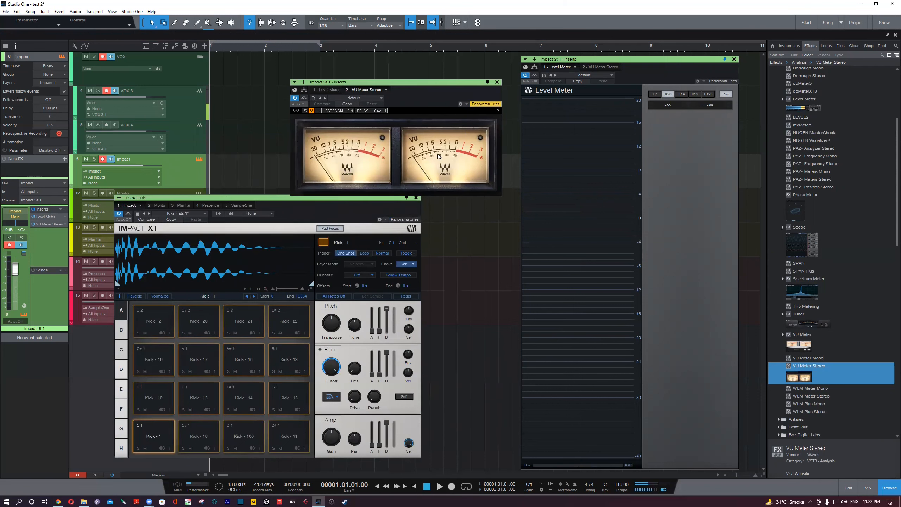
- Trigger the Kick - 1 pad four times to watch the VU Meter needles respond
{"action": "left_click", "coordinate": [156, 438]}
{"action": "left_click", "coordinate": [156, 438]}
{"action": "left_click", "coordinate": [156, 438]}
{"action": "left_click", "coordinate": [156, 438]}
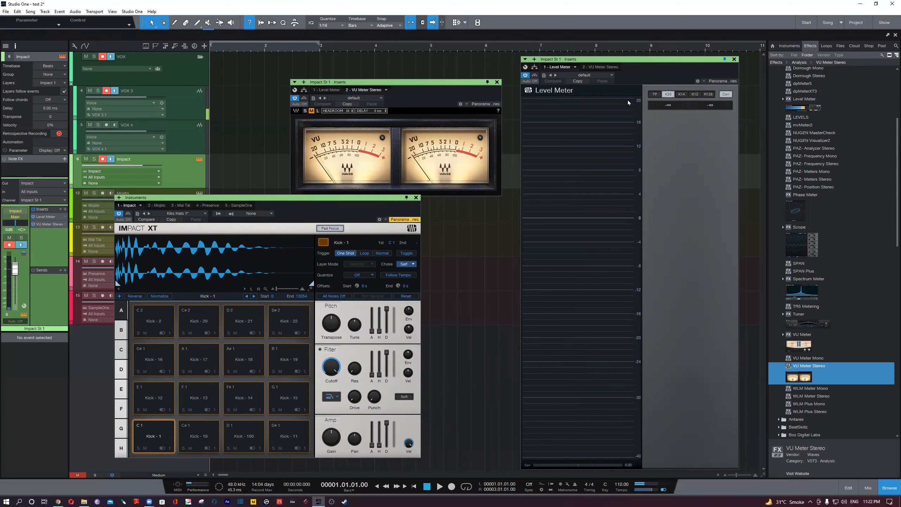
- Set the Level Meter to TP and trigger Kick - 1 repeatedly to examine its peak and RMS levels
{"action": "left_click", "coordinate": [655, 95]}
{"action": "left_click", "coordinate": [149, 437]}
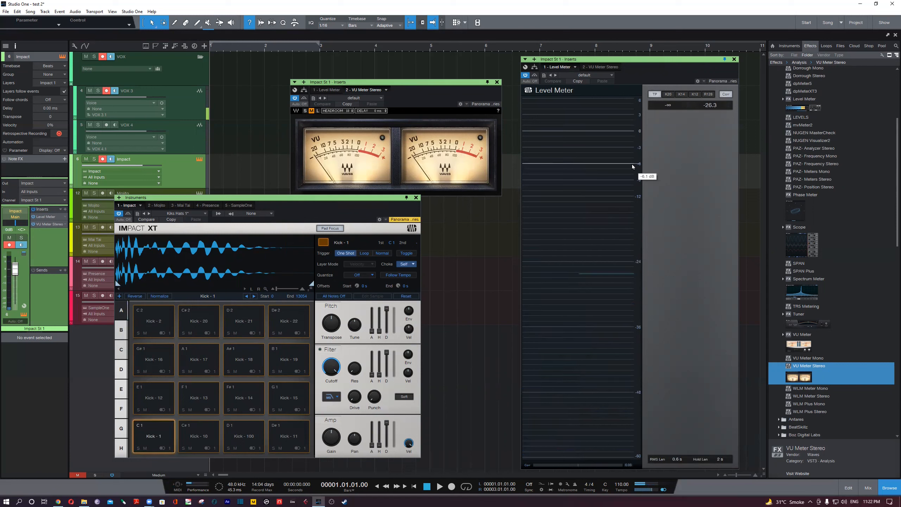
{"action": "left_click", "coordinate": [156, 441]}
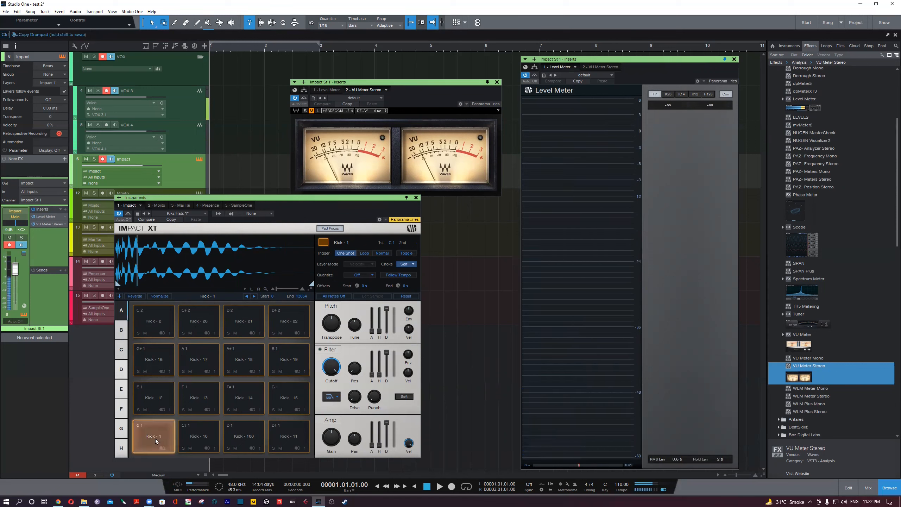
{"action": "left_click", "coordinate": [156, 441]}
{"action": "left_click", "coordinate": [156, 441]}
{"action": "left_click", "coordinate": [156, 442]}
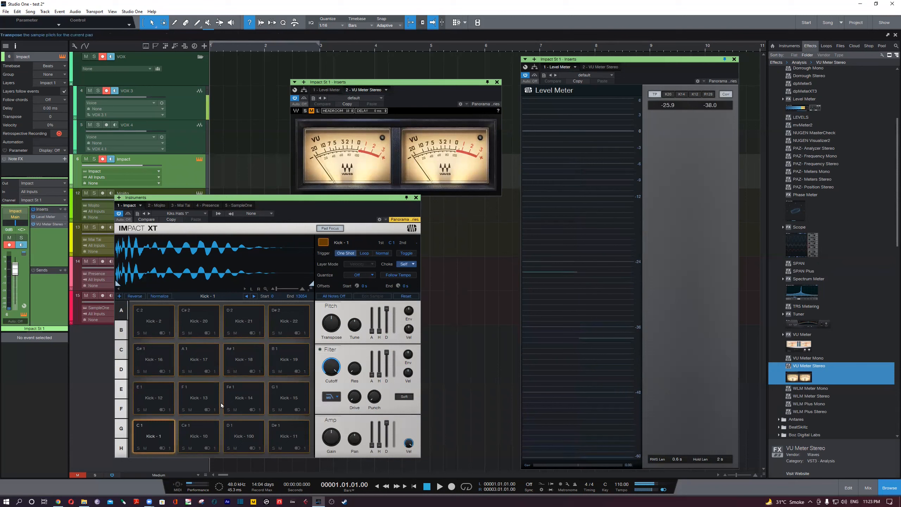
{"action": "left_click", "coordinate": [156, 439]}
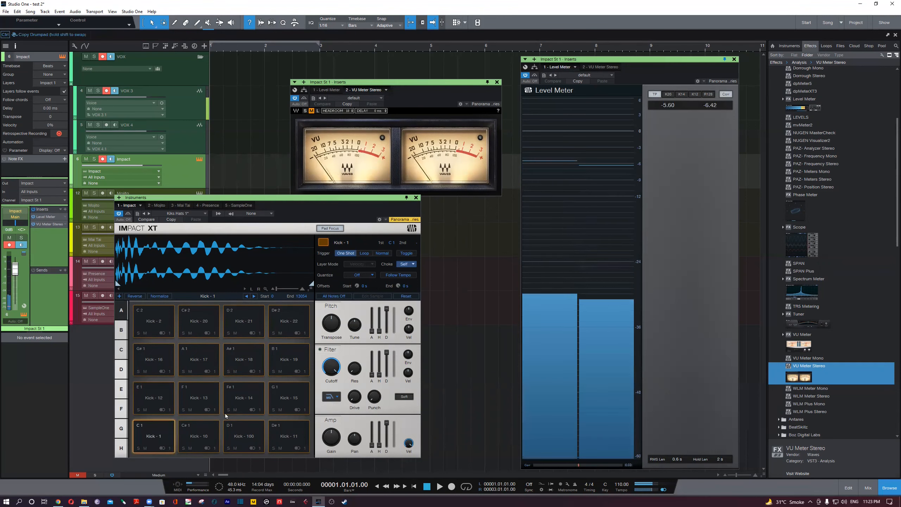
{"action": "left_click", "coordinate": [156, 446]}
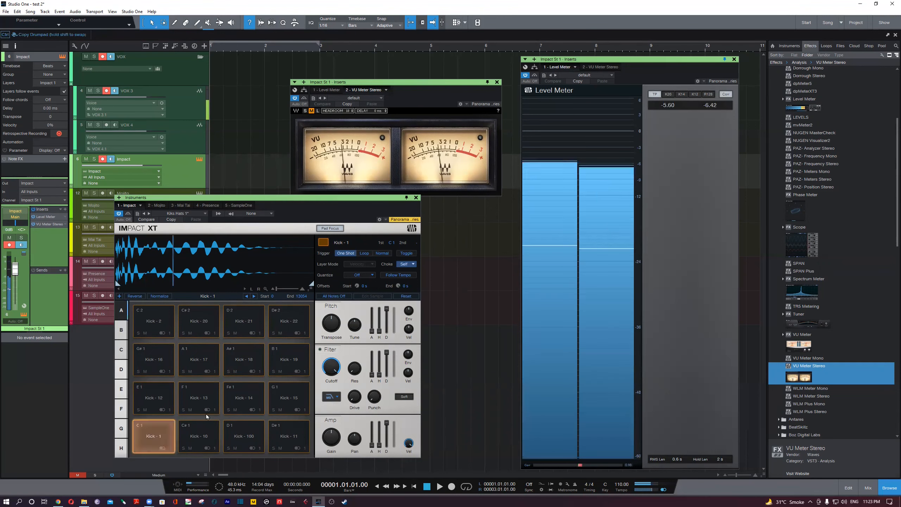
{"action": "left_click", "coordinate": [156, 446]}
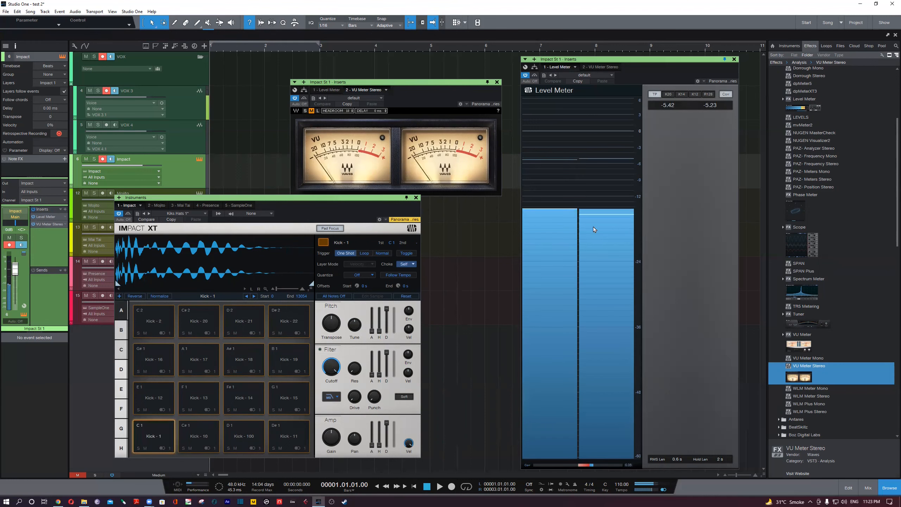
{"action": "left_click", "coordinate": [155, 444]}
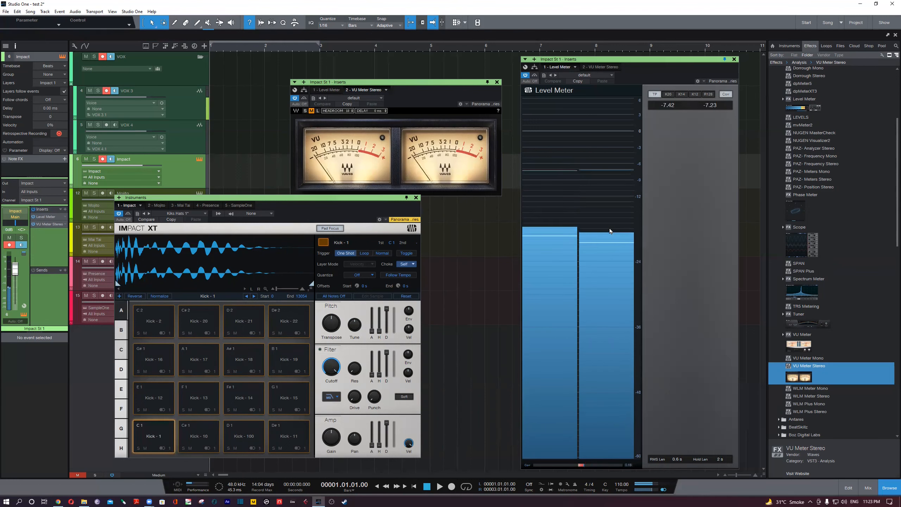
{"action": "mouse_move", "coordinate": [609, 228]}
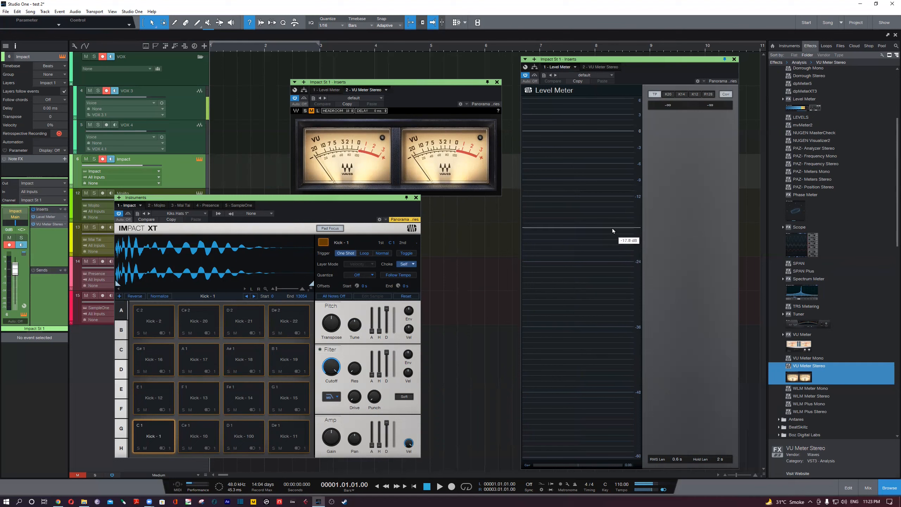
- Trigger Kick - 1 a few more times and inspect its peak-hold lines against the Level Meter's dB scale
{"action": "left_click", "coordinate": [153, 423]}
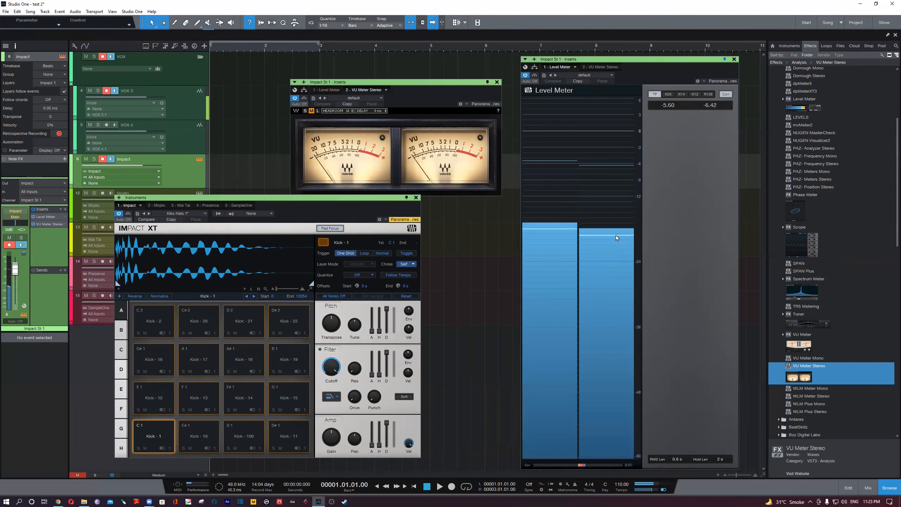
{"action": "left_click", "coordinate": [167, 433]}
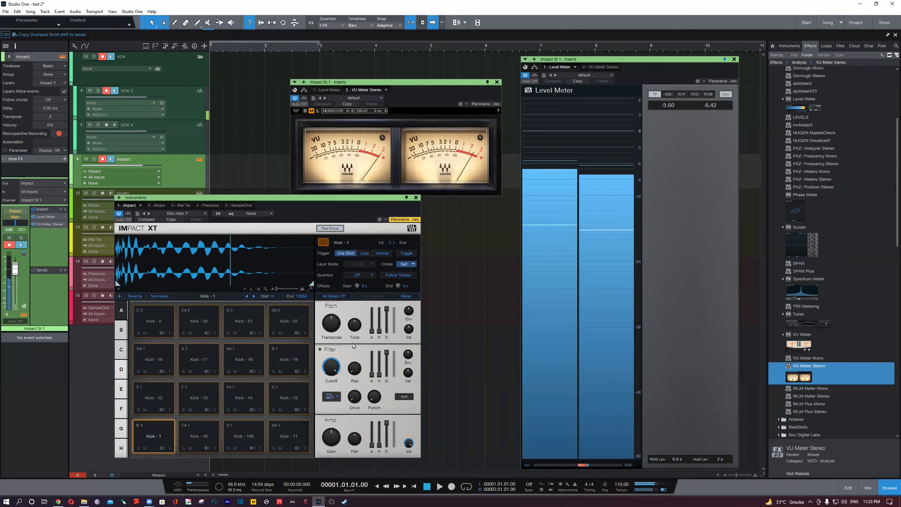
{"action": "left_click", "coordinate": [166, 432]}
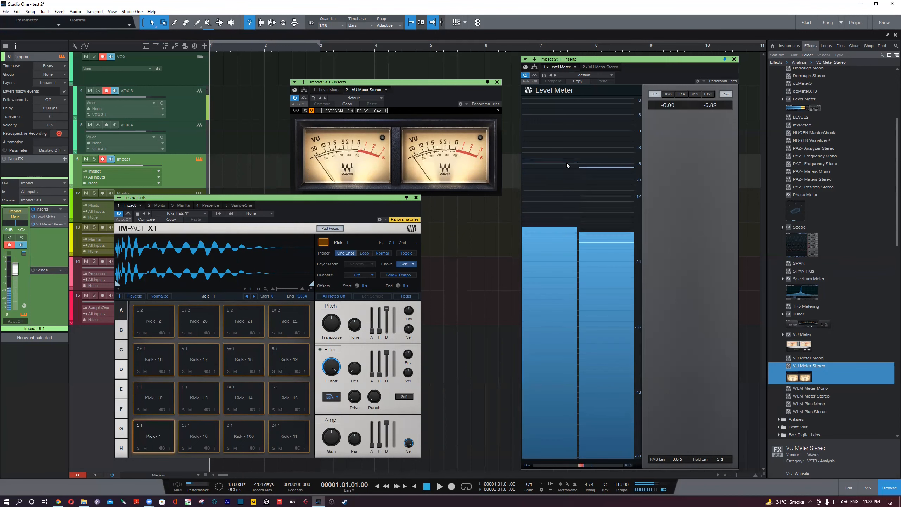
{"action": "mouse_move", "coordinate": [567, 162]}
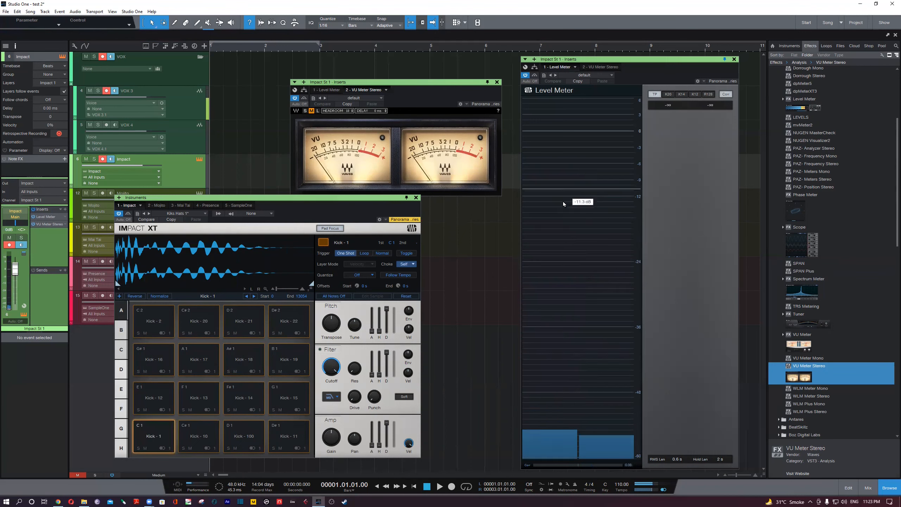
- Trigger Kick - 1 in a steady series to compare the VU Meter needles with the Level Meter's peak and RMS bars
{"action": "left_click", "coordinate": [161, 441]}
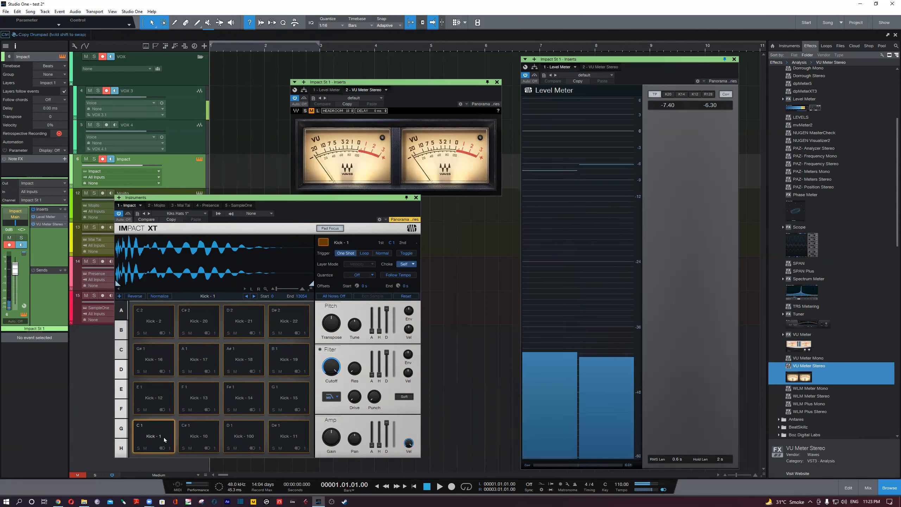
{"action": "left_click", "coordinate": [163, 437]}
{"action": "left_click", "coordinate": [163, 437]}
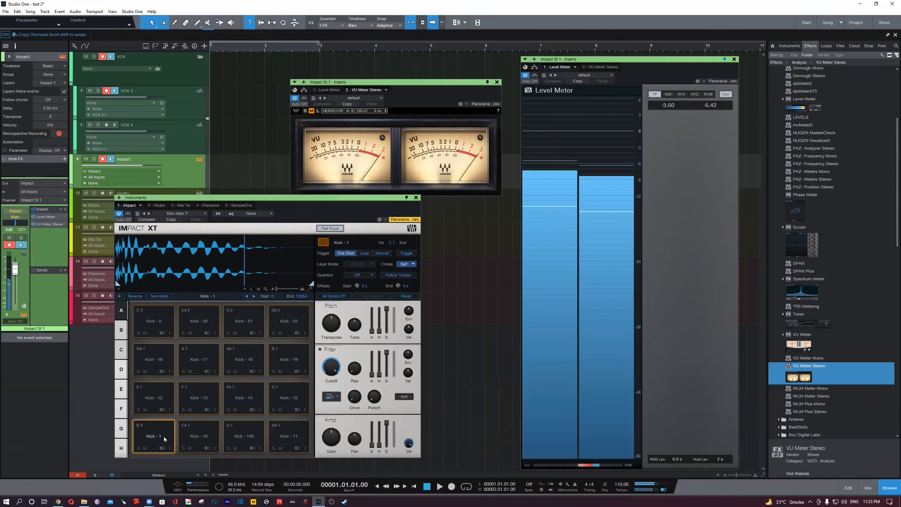
{"action": "left_click", "coordinate": [164, 436]}
{"action": "left_click", "coordinate": [164, 436]}
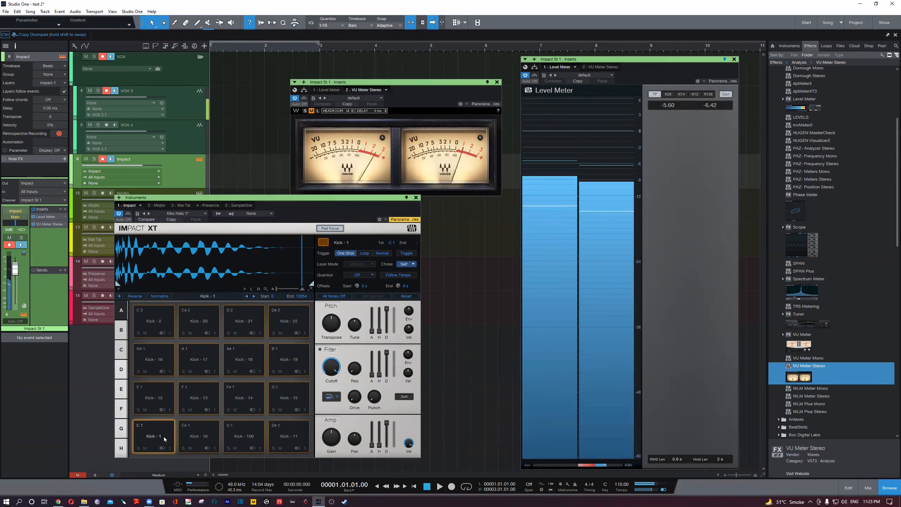
{"action": "left_click", "coordinate": [163, 436]}
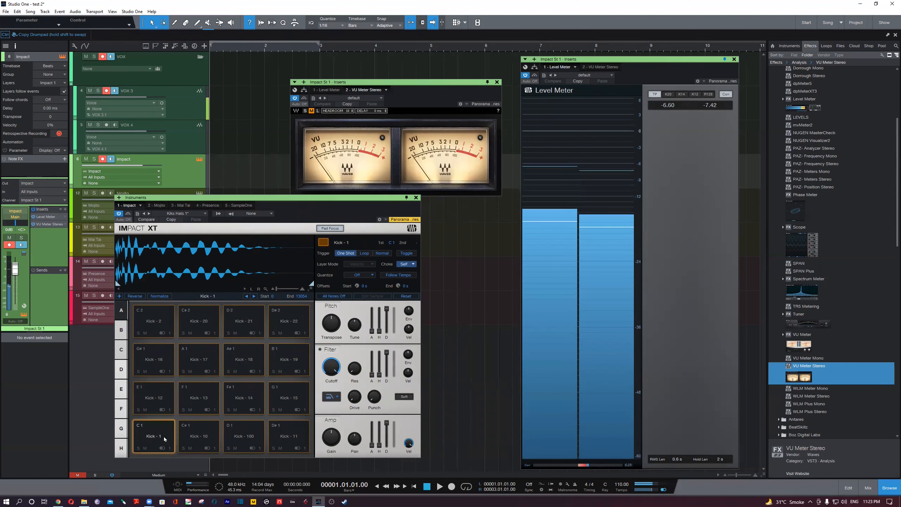
{"action": "left_click", "coordinate": [164, 436]}
{"action": "left_click", "coordinate": [163, 437]}
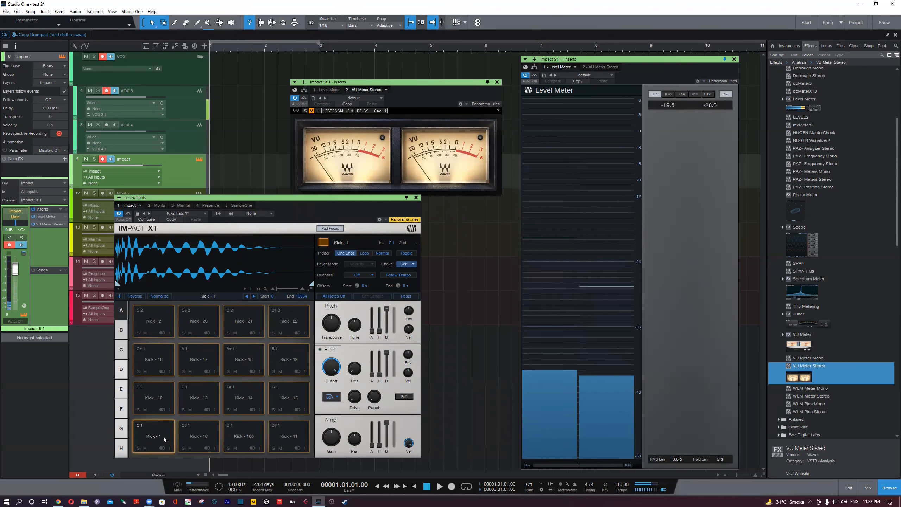
{"action": "left_click", "coordinate": [163, 436]}
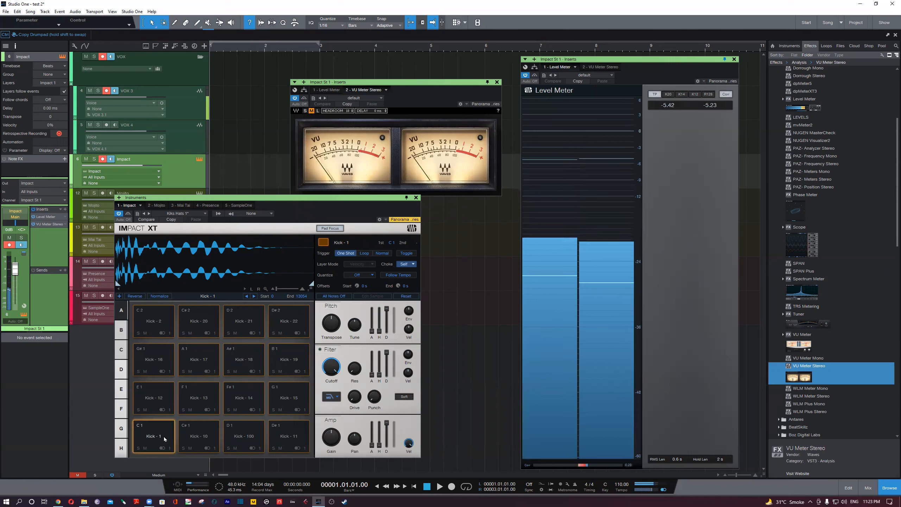
{"action": "left_click", "coordinate": [164, 436]}
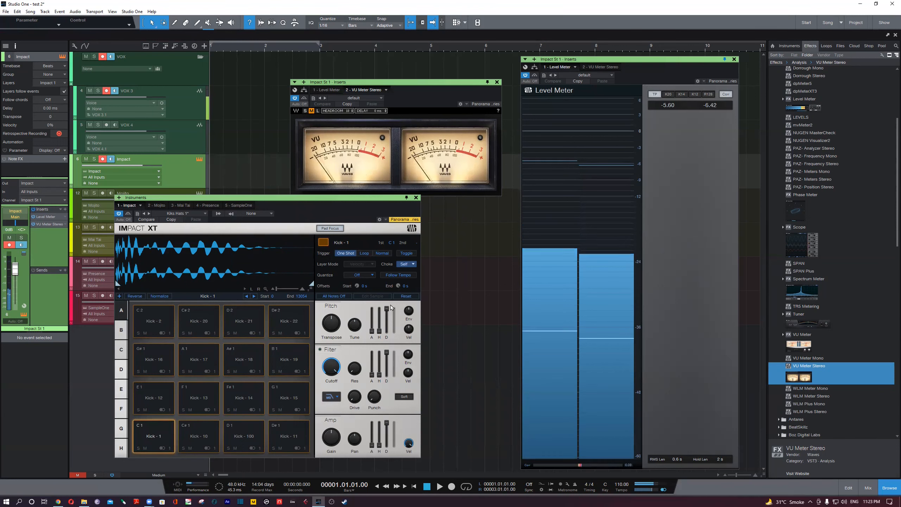
{"action": "mouse_move", "coordinate": [619, 229]}
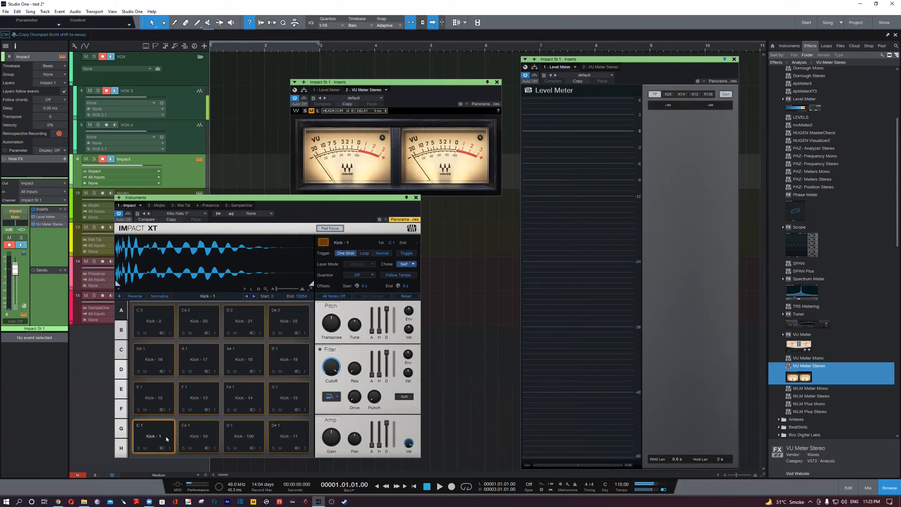
- Trigger Kick - 1 three times and examine the Level Meter's range from its lowest level up to 0 dB
{"action": "left_click", "coordinate": [153, 439]}
{"action": "left_click", "coordinate": [154, 440]}
{"action": "left_click", "coordinate": [154, 440]}
{"action": "mouse_move", "coordinate": [607, 458]}
{"action": "mouse_move", "coordinate": [611, 133]}
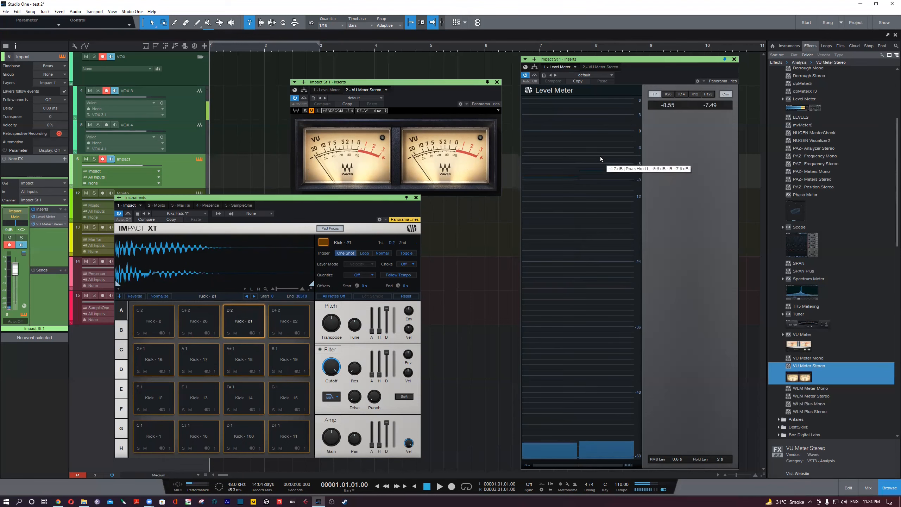
- Show Impact XT's pad bank G and trigger Hats - 14 to check its level on the meters
{"action": "left_click", "coordinate": [121, 428]}
{"action": "left_click", "coordinate": [154, 360]}
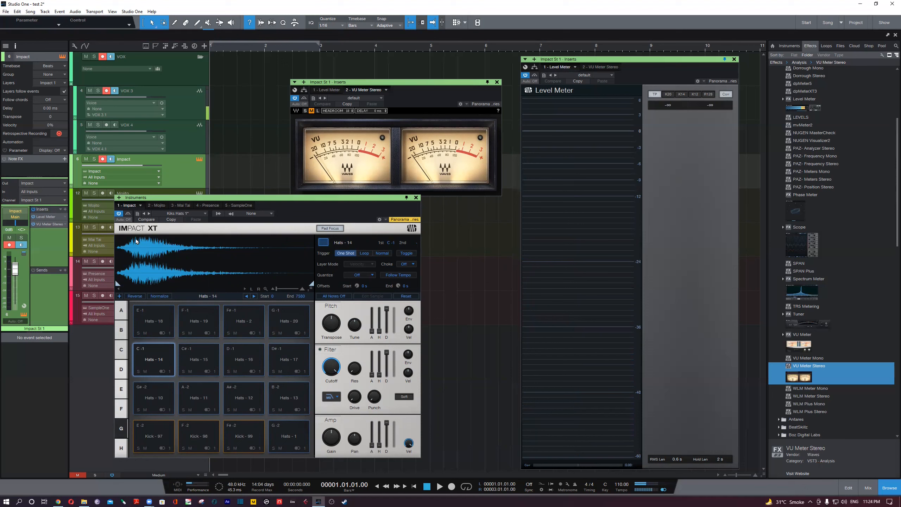
{"action": "left_click", "coordinate": [155, 360]}
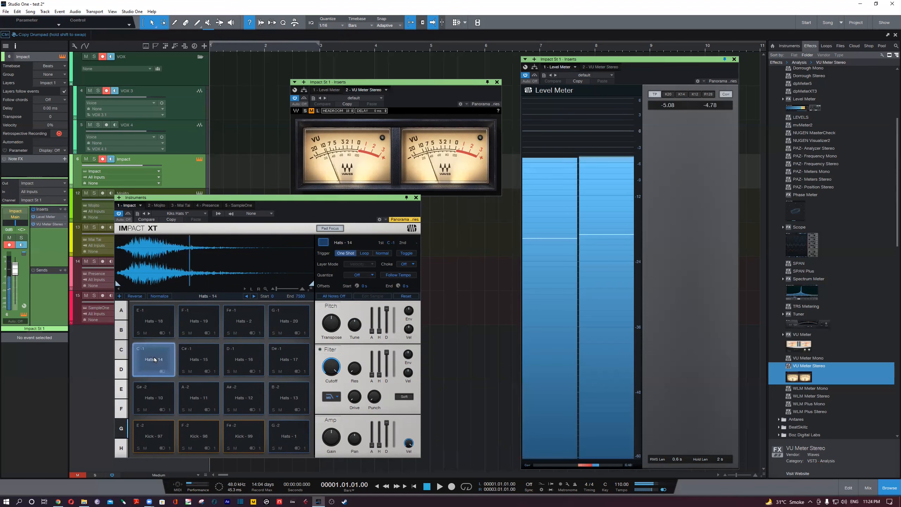
{"action": "left_click", "coordinate": [628, 242]}
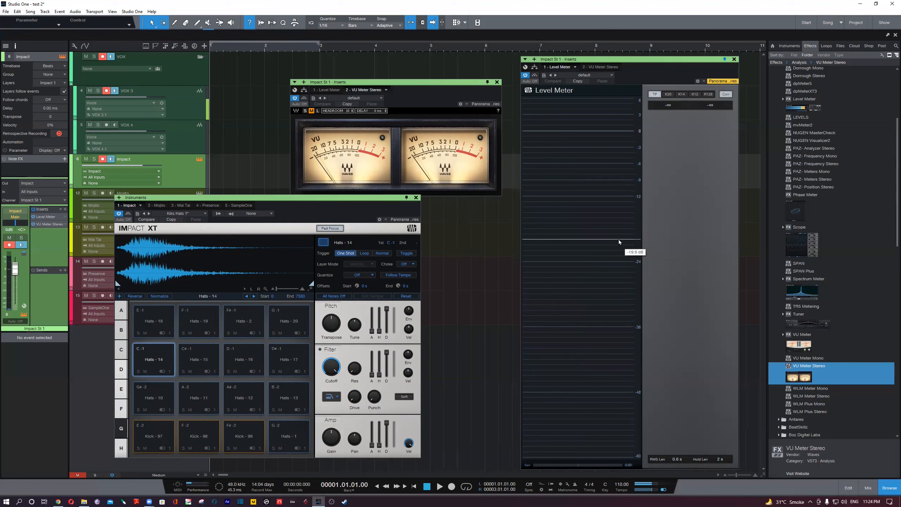
- Show pad bank D and trigger Kick - 64 several times to compare its level with the hi-hat's
{"action": "left_click", "coordinate": [122, 370]}
{"action": "left_click", "coordinate": [153, 319]}
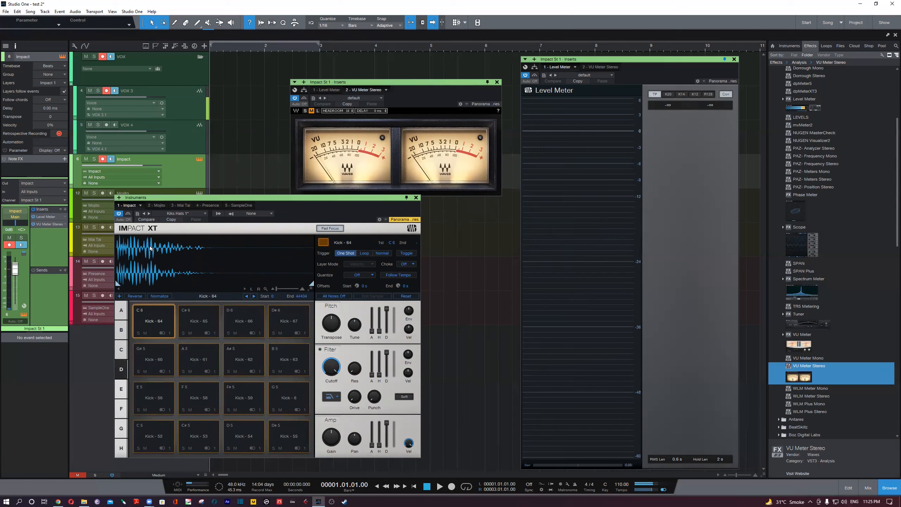
{"action": "left_click", "coordinate": [154, 323]}
{"action": "left_click", "coordinate": [154, 322]}
{"action": "left_click", "coordinate": [159, 329]}
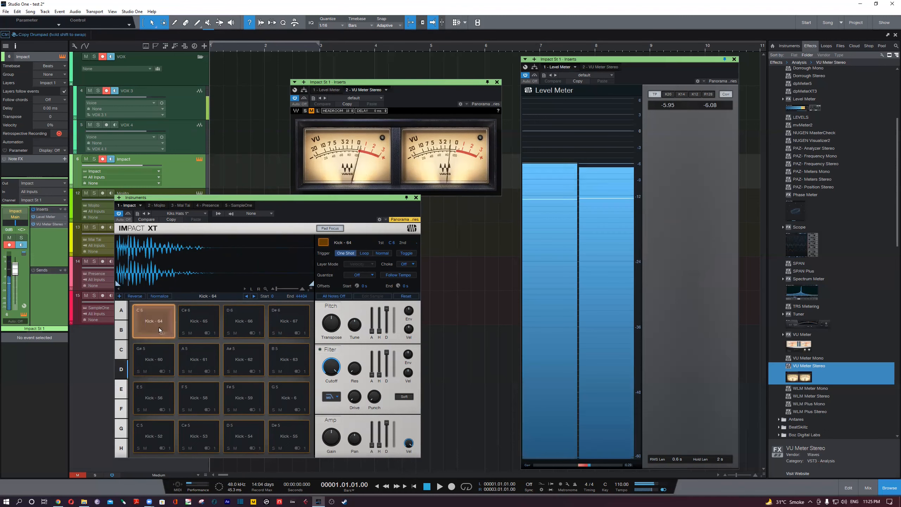
- Return to pad bank G, trigger Hats - 14 twice to check its peak hold, and bring the VU Meter window into focus
{"action": "left_click", "coordinate": [123, 390]}
{"action": "left_click", "coordinate": [122, 410]}
{"action": "left_click", "coordinate": [122, 430]}
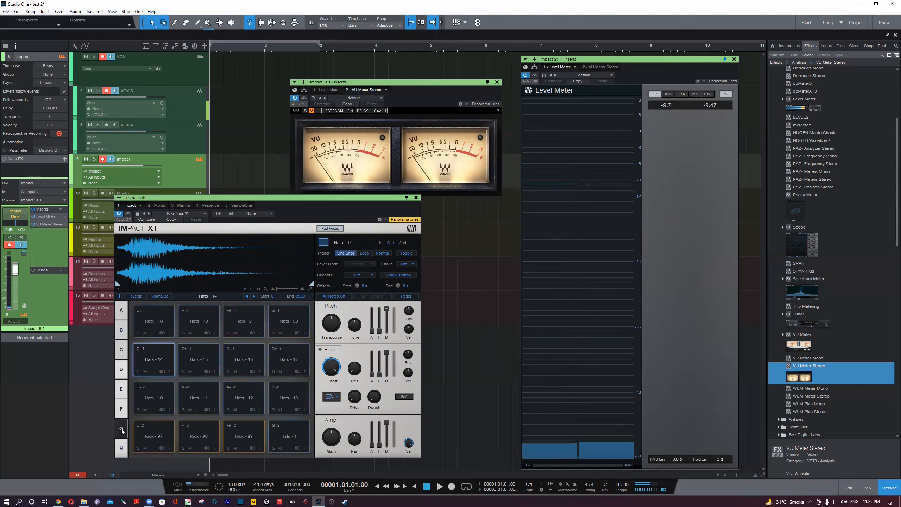
{"action": "left_click", "coordinate": [148, 364]}
{"action": "left_click", "coordinate": [146, 364]}
{"action": "mouse_move", "coordinate": [616, 162]}
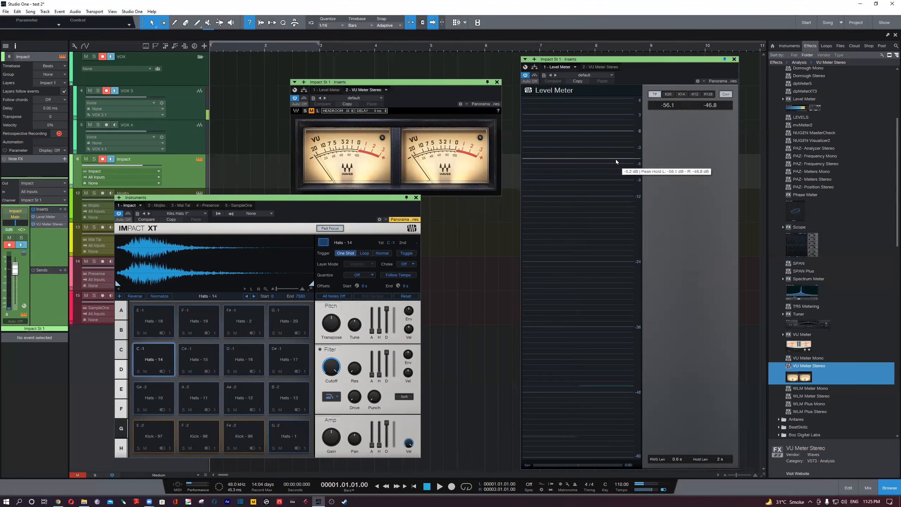
{"action": "left_click", "coordinate": [420, 85]}
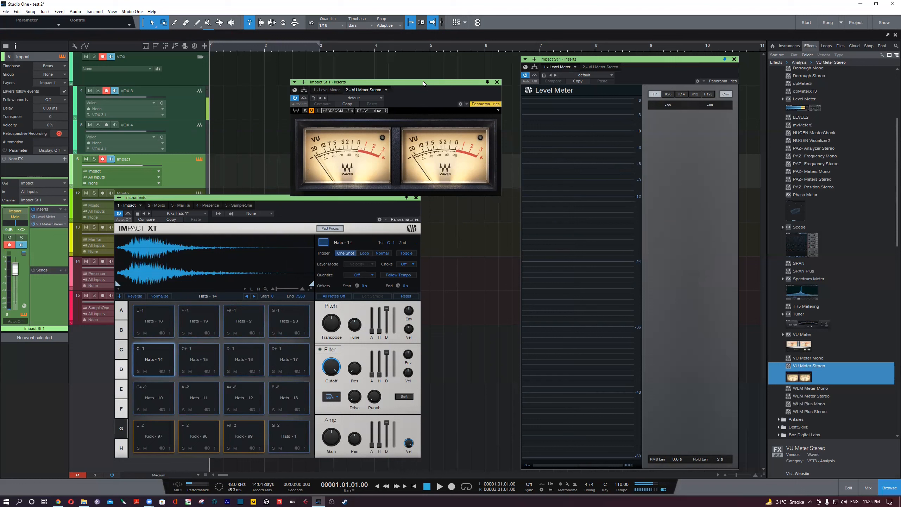
- Place the VU Meter window directly beside Level Meter and move the Impact XT window beneath it so all three stay visible
{"action": "left_click_drag", "start_coordinate": [422, 81], "coordinate": [442, 58]}
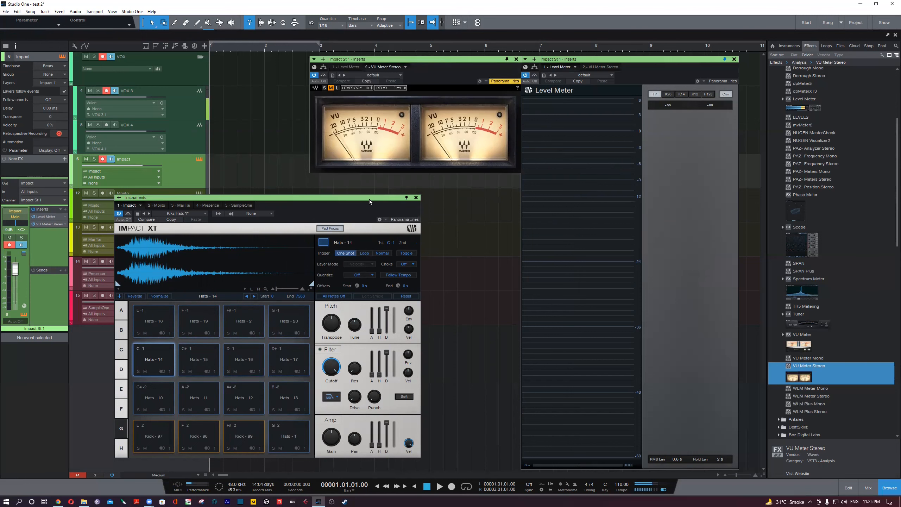
{"action": "left_click_drag", "start_coordinate": [372, 200], "coordinate": [449, 197]}
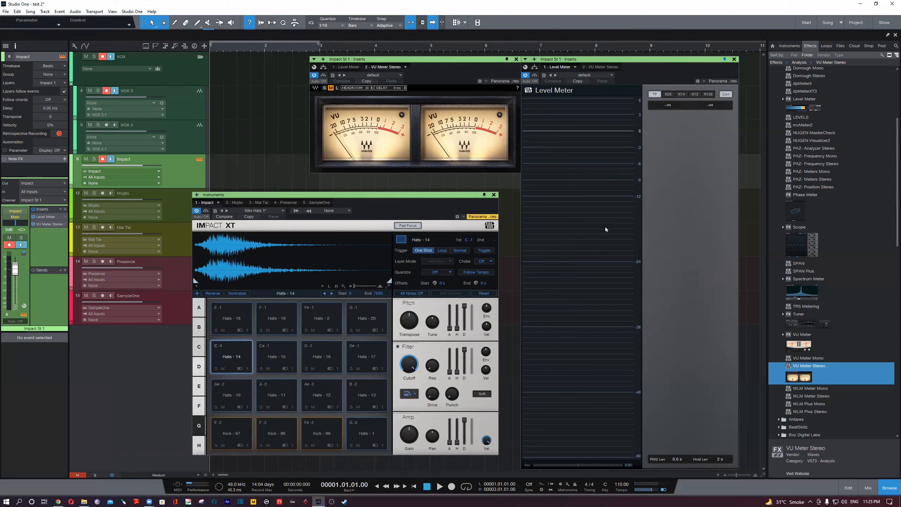
{"action": "mouse_move", "coordinate": [603, 224]}
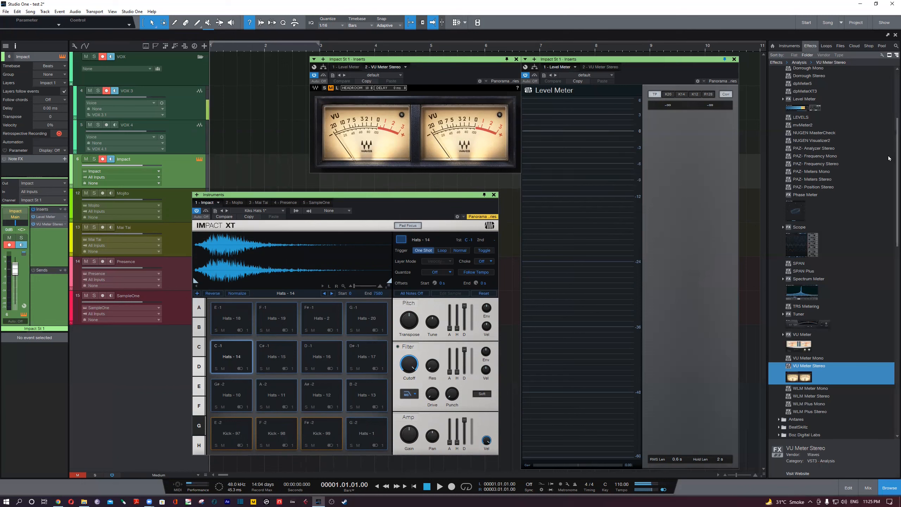
- Add Spectrum Meter to the Impact track's inserts, then reposition and enlarge its window to cover most of the arrangement
{"action": "scroll", "coordinate": [817, 278], "scroll_direction": "up", "scroll_amount": 2}
{"action": "left_click", "coordinate": [811, 327]}
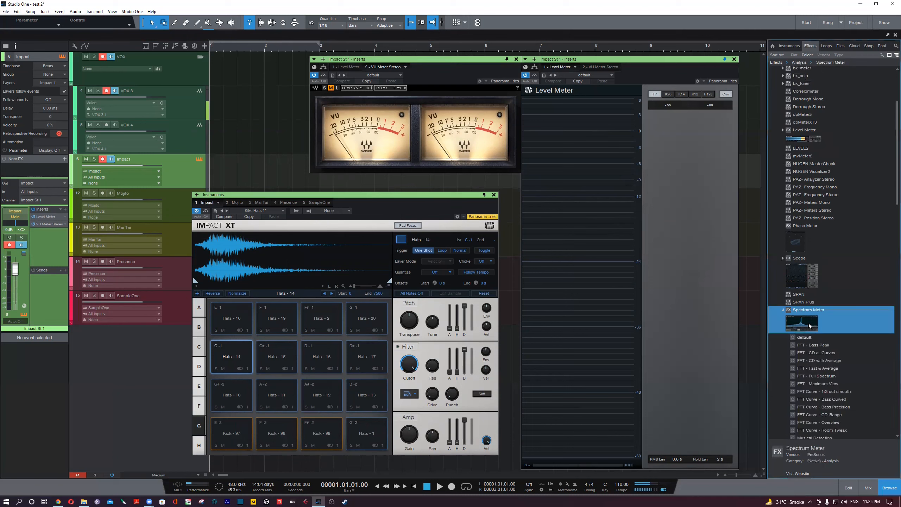
{"action": "left_click_drag", "start_coordinate": [818, 330], "coordinate": [169, 170]}
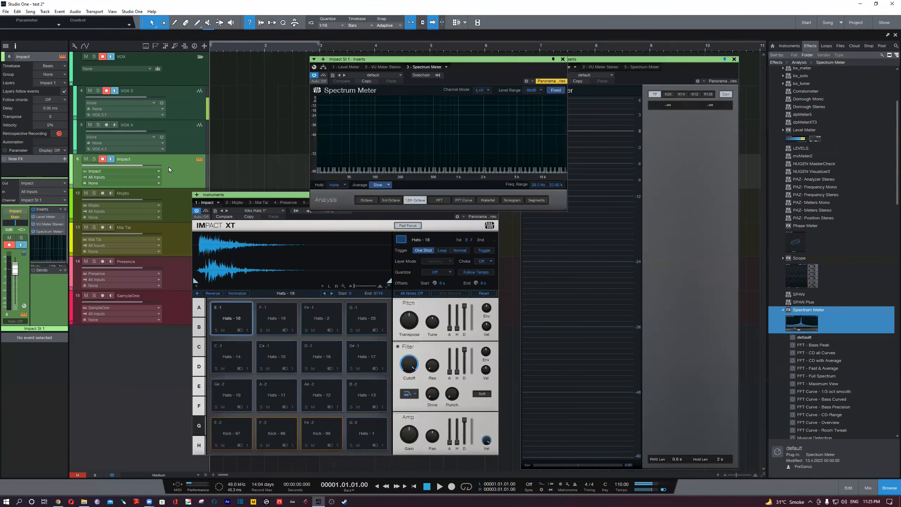
{"action": "left_click_drag", "start_coordinate": [453, 62], "coordinate": [303, 67]}
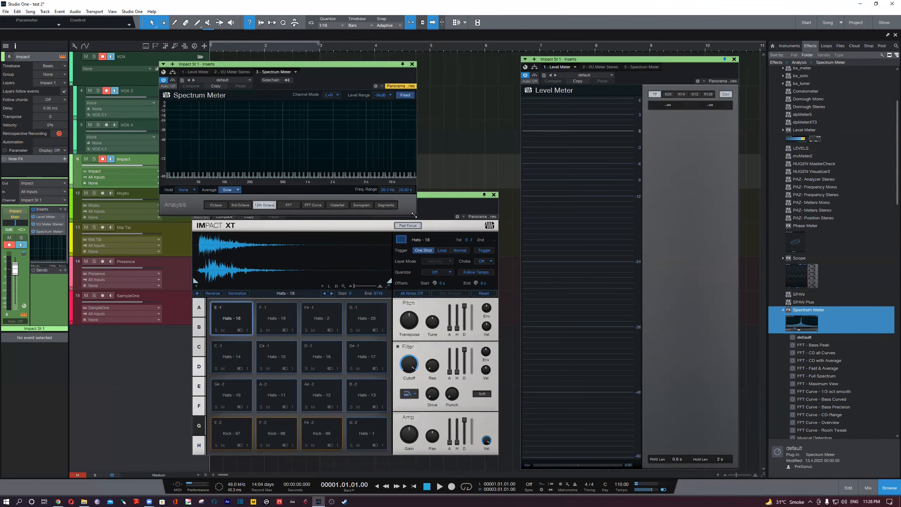
{"action": "left_click_drag", "start_coordinate": [414, 215], "coordinate": [729, 390]}
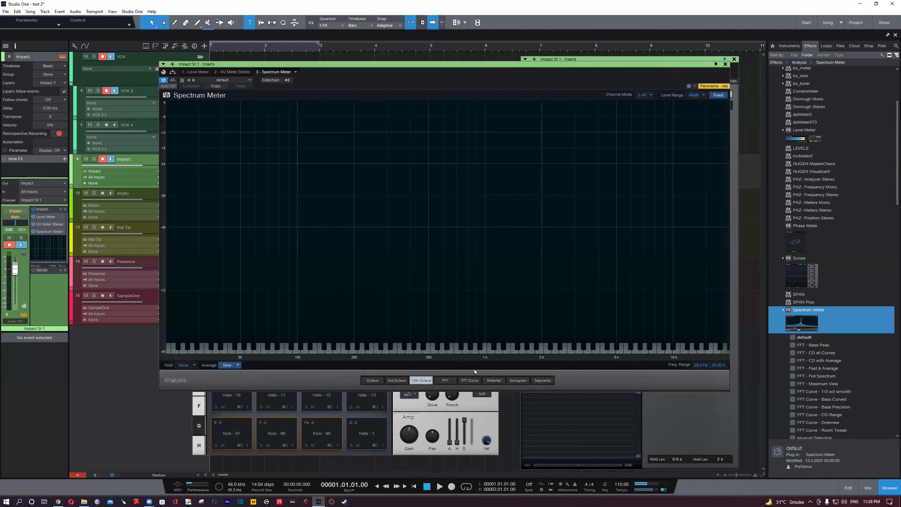
- Compare Spectrum Meter's 3rd Octave, Octave, FFT and FFT Curve analysis modes, then return to 12th Octave
{"action": "left_click", "coordinate": [406, 382]}
{"action": "left_click", "coordinate": [380, 382]}
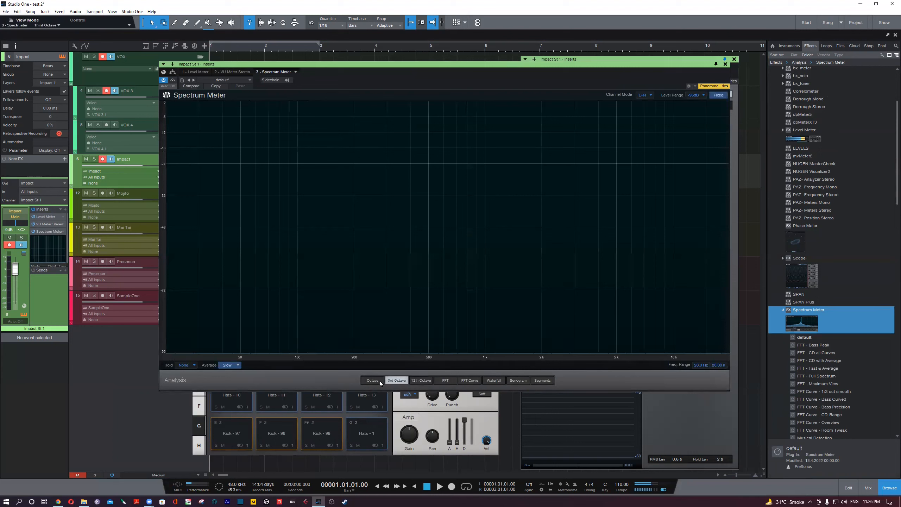
{"action": "left_click", "coordinate": [449, 382]}
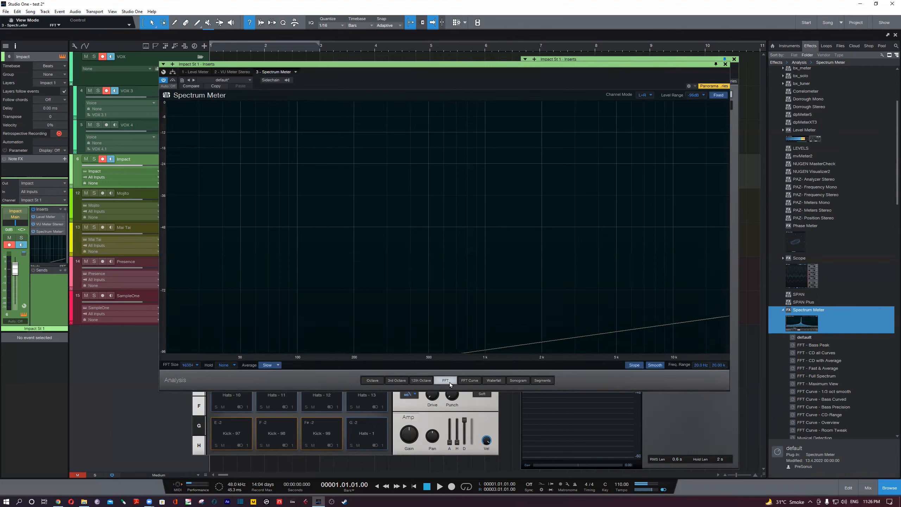
{"action": "left_click", "coordinate": [468, 382]}
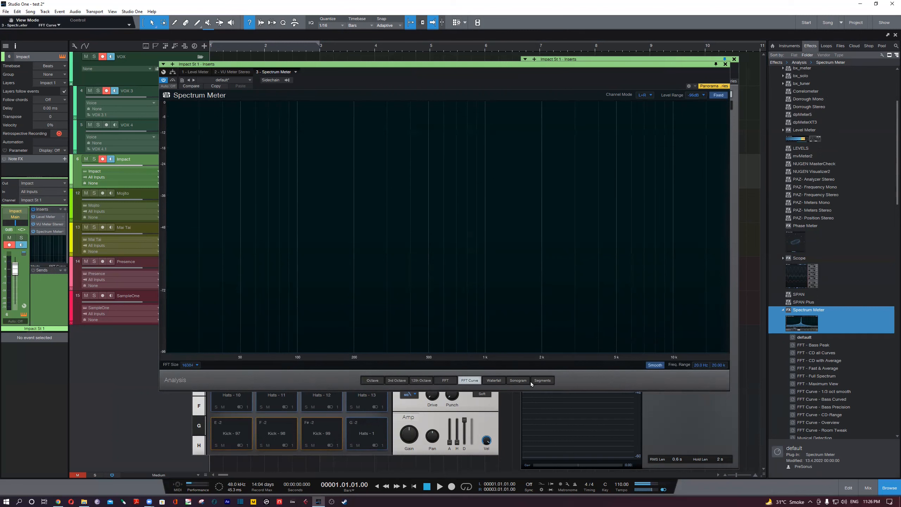
{"action": "left_click", "coordinate": [422, 382]}
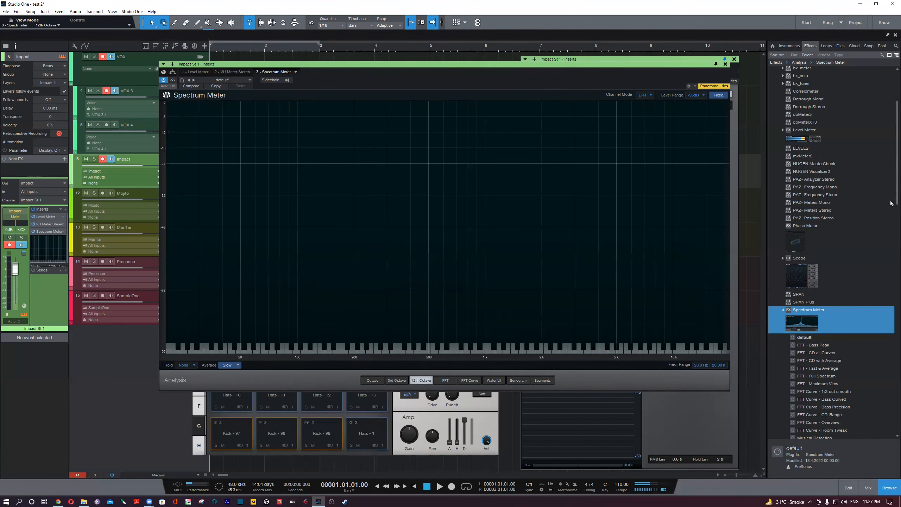
- Collapse the Analysis effects folder, expand Tool, and insert Tone Generator on the Impact channel ahead of Spectrum Meter
{"action": "scroll", "coordinate": [891, 195], "scroll_direction": "up", "scroll_amount": 4}
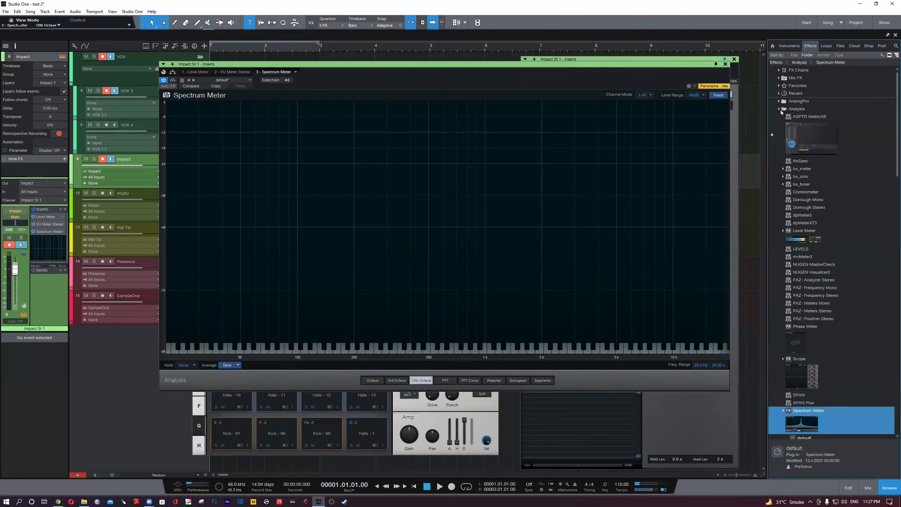
{"action": "left_click", "coordinate": [780, 109]}
{"action": "scroll", "coordinate": [802, 383], "scroll_direction": "down", "scroll_amount": 3}
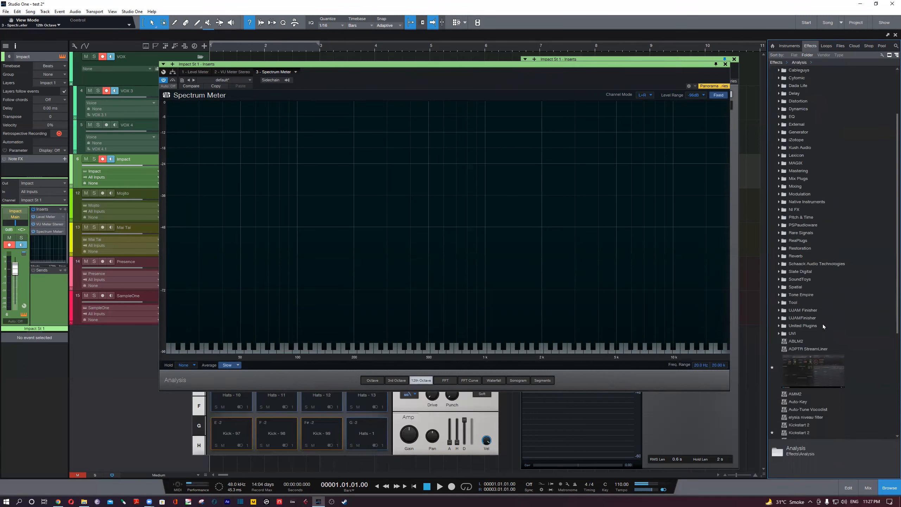
{"action": "left_click", "coordinate": [795, 302]}
{"action": "scroll", "coordinate": [829, 362], "scroll_direction": "down", "scroll_amount": 3}
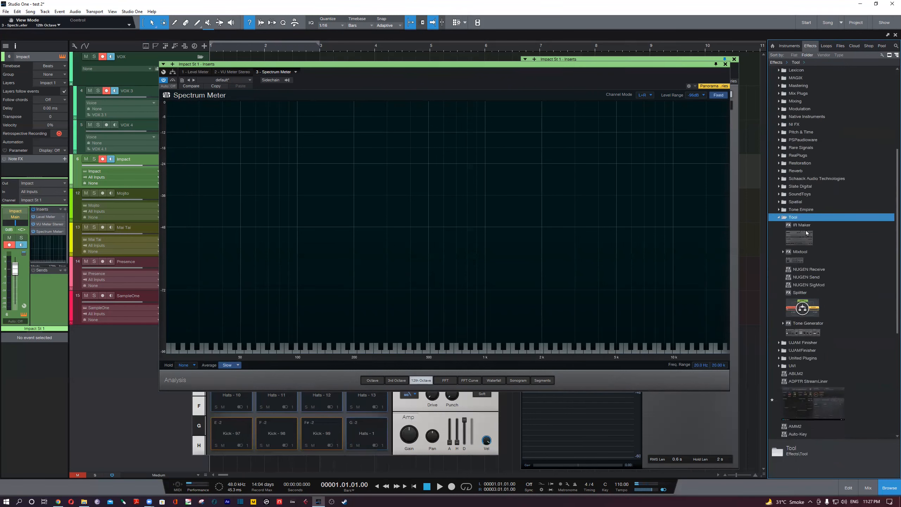
{"action": "left_click_drag", "start_coordinate": [797, 336], "coordinate": [49, 231]}
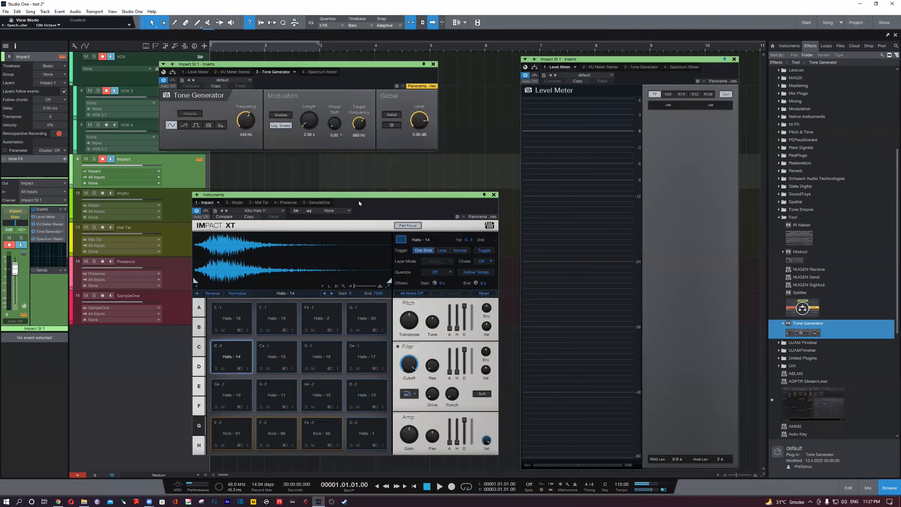
- Close the Impact XT window, reopen Spectrum Meter, and arrange it below the Tone Generator window so both are visible
{"action": "left_click", "coordinate": [493, 195]}
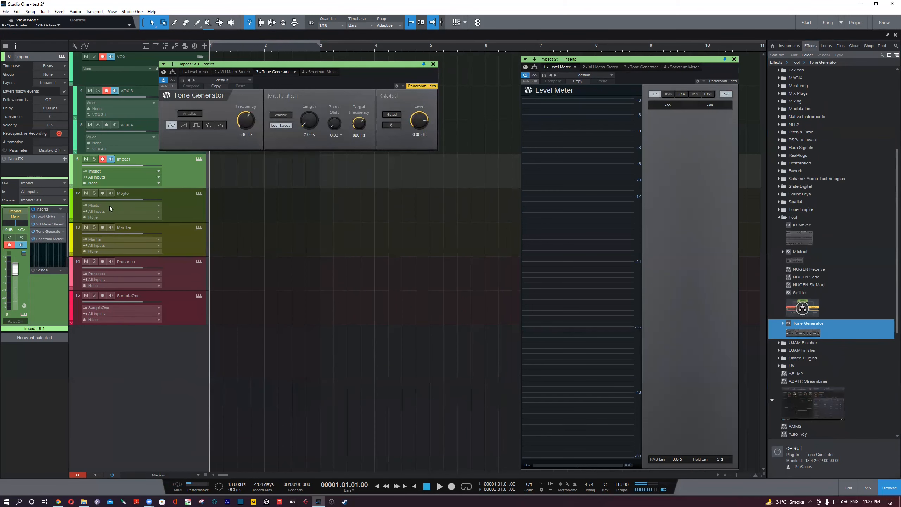
{"action": "left_click", "coordinate": [44, 240]}
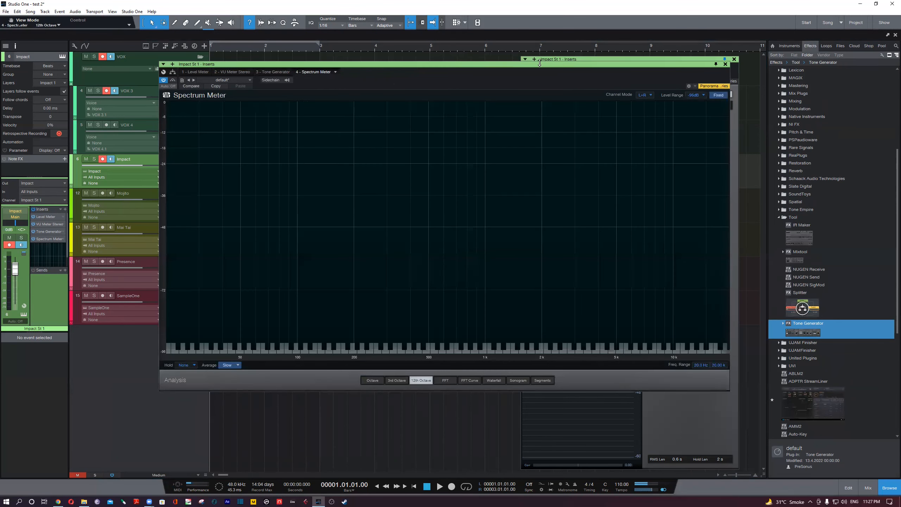
{"action": "left_click_drag", "start_coordinate": [641, 63], "coordinate": [698, 142]}
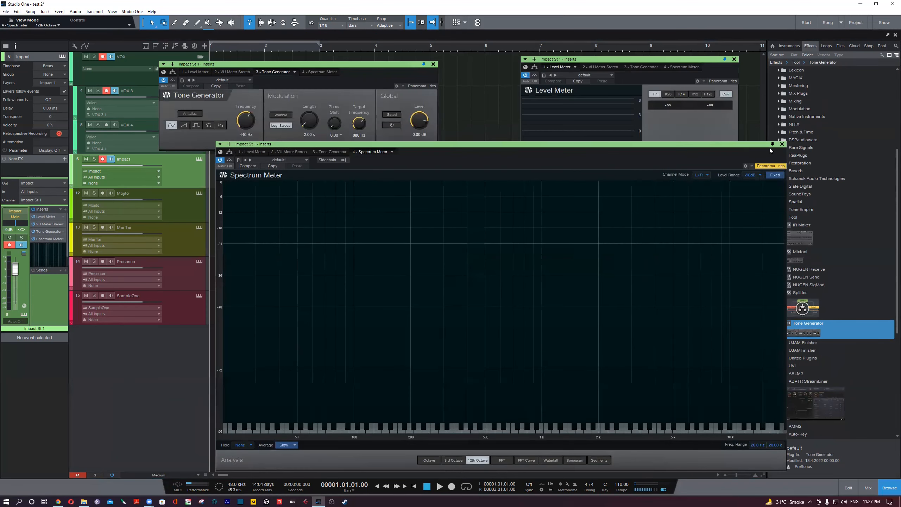
{"action": "left_click_drag", "start_coordinate": [315, 64], "coordinate": [316, 53]}
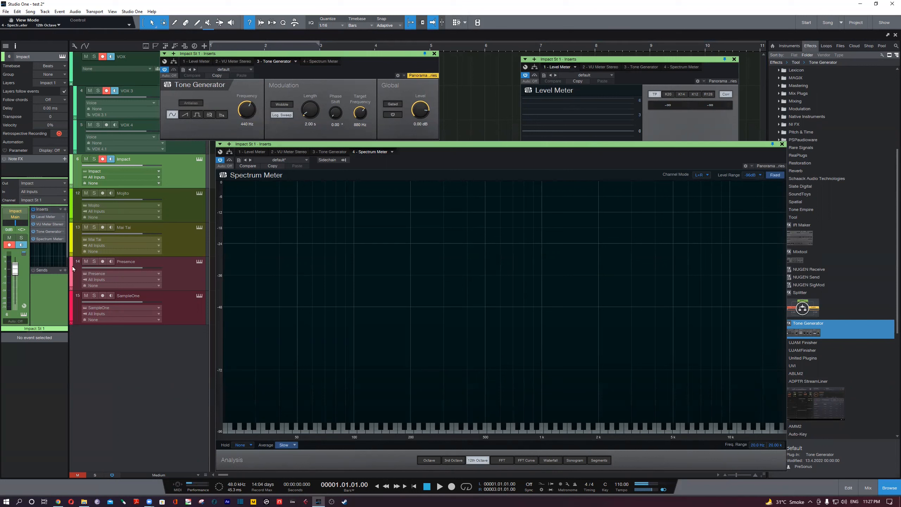
- Set Tone Generator's output level to -20 dB and activate its tone
{"action": "left_click", "coordinate": [418, 123]}
{"action": "key", "text": "BackSpace"}
{"action": "key", "text": "Return"}
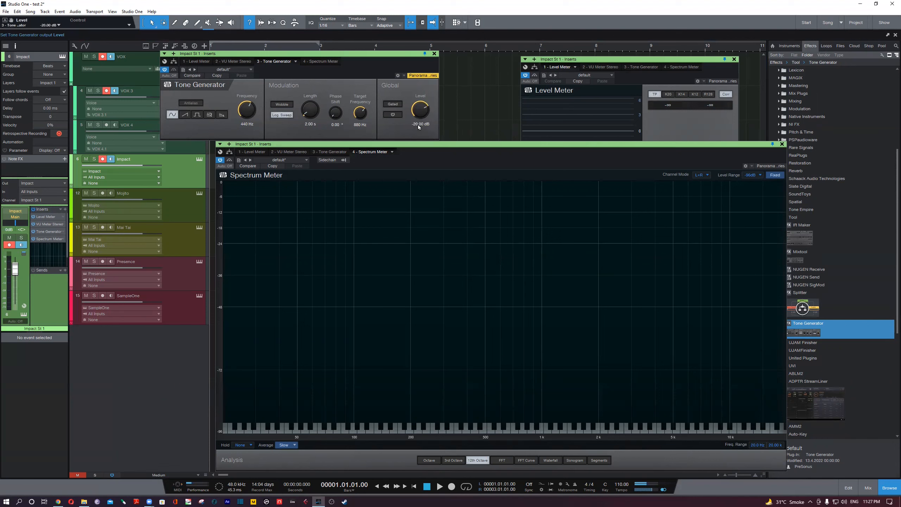
{"action": "left_click", "coordinate": [398, 118]}
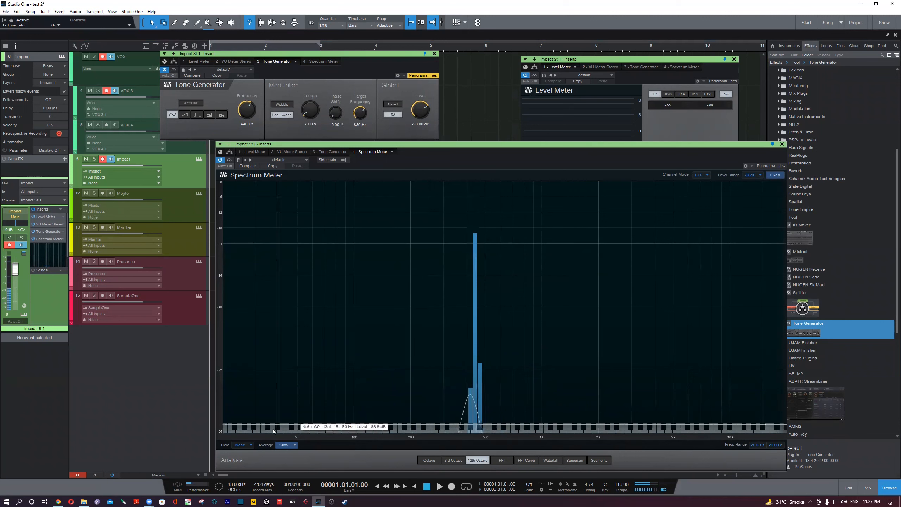
- View the tone in Spectrum Meter's 3rd Octave and Octave modes, then set the analysis to FFT
{"action": "left_click", "coordinate": [454, 461]}
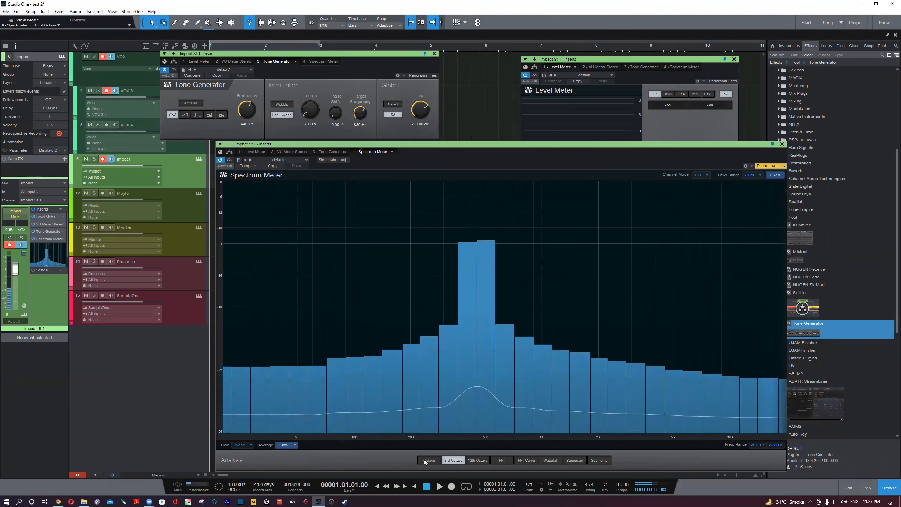
{"action": "left_click", "coordinate": [425, 461]}
{"action": "left_click", "coordinate": [502, 460]}
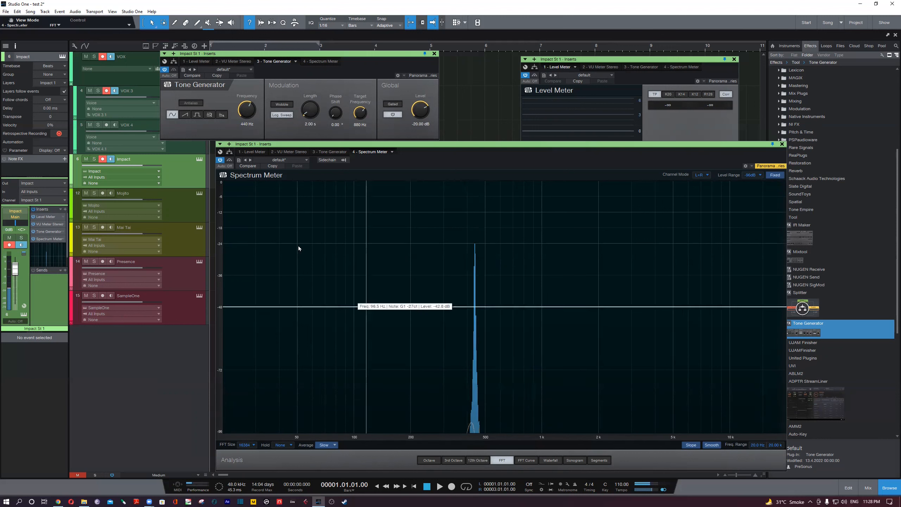
- Set Tone Generator's frequency to 5 kHz
{"action": "left_click", "coordinate": [244, 123]}
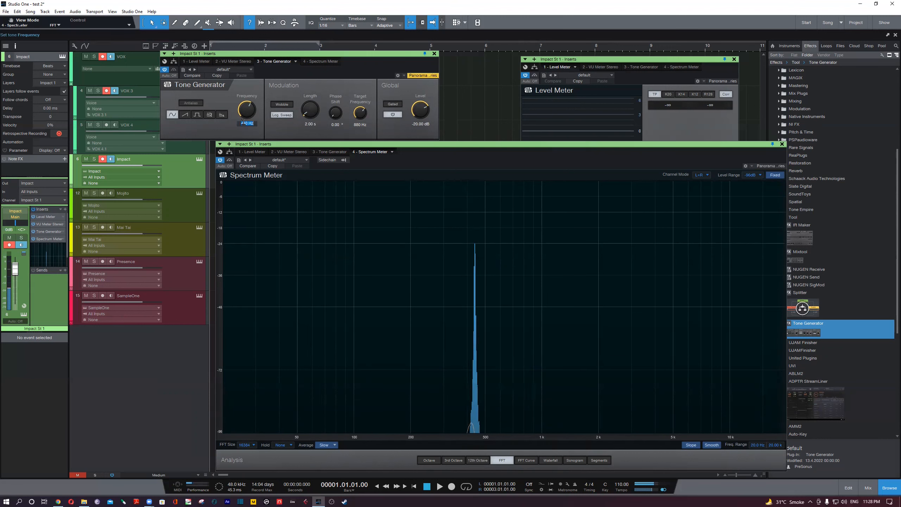
{"action": "type", "text": "5000"}
{"action": "key", "text": "Return"}
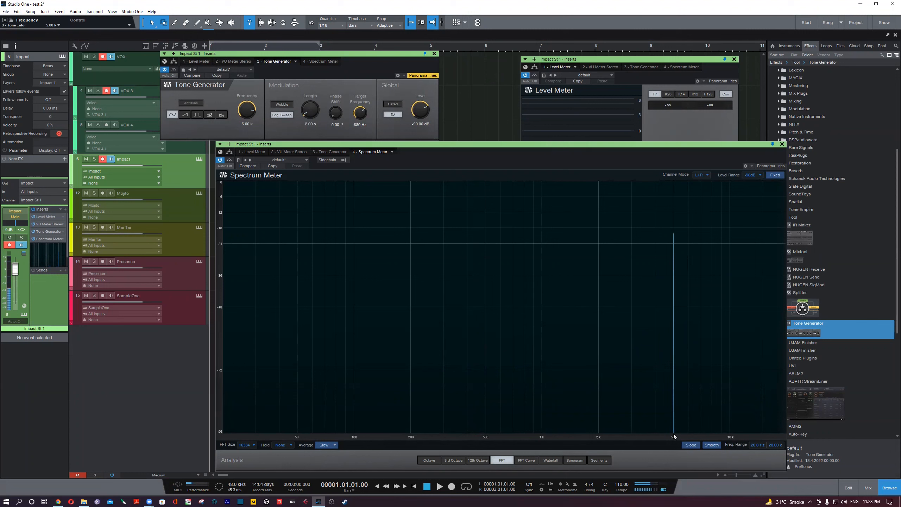
- Set Tone Generator's frequency to 50 Hz, then deactivate its output
{"action": "left_click", "coordinate": [246, 123]}
{"action": "type", "text": "50"}
{"action": "key", "text": "Return"}
{"action": "left_click", "coordinate": [392, 114]}
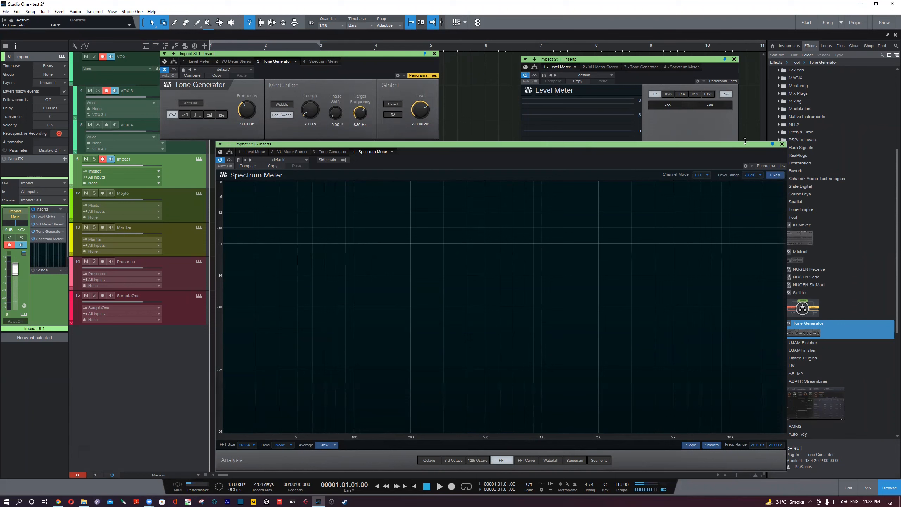
- Reactivate the tone, open VU Meter Stereo clear of the Tone Generator window, and reorder it after Tone Generator in the inserts
{"action": "double_click", "coordinate": [48, 225]}
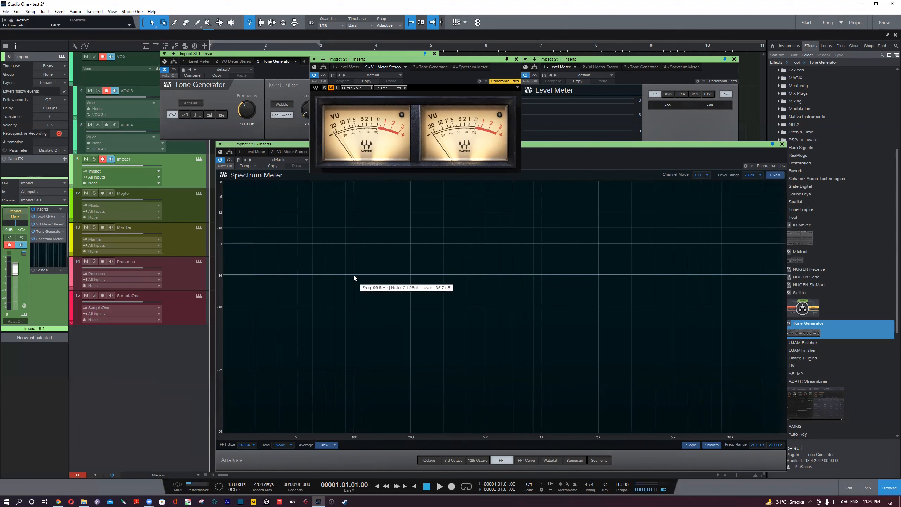
{"action": "left_click", "coordinate": [281, 129]}
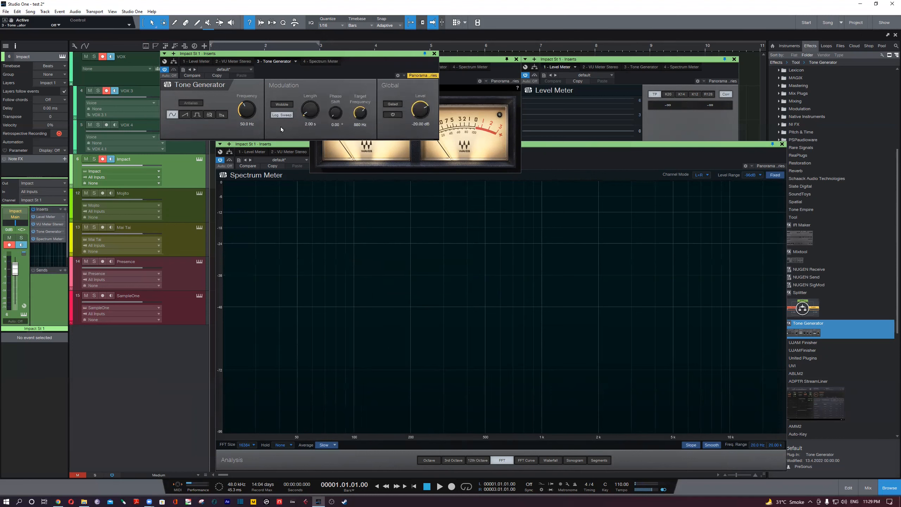
{"action": "left_click", "coordinate": [393, 115]}
{"action": "left_click_drag", "start_coordinate": [470, 61], "coordinate": [616, 105]}
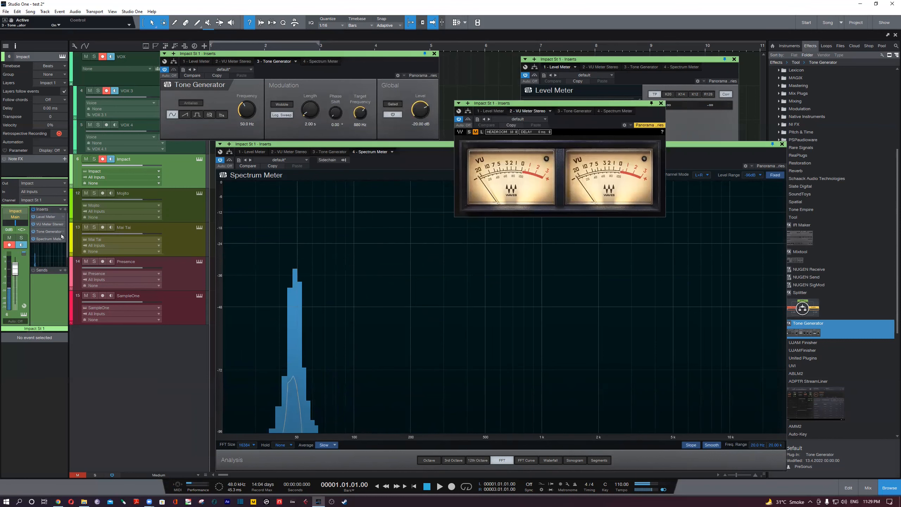
{"action": "mouse_move", "coordinate": [49, 224]}
{"action": "left_mouse_down"}
{"action": "mouse_move", "coordinate": [48, 243]}
{"action": "mouse_move", "coordinate": [49, 235]}
{"action": "left_mouse_up"}
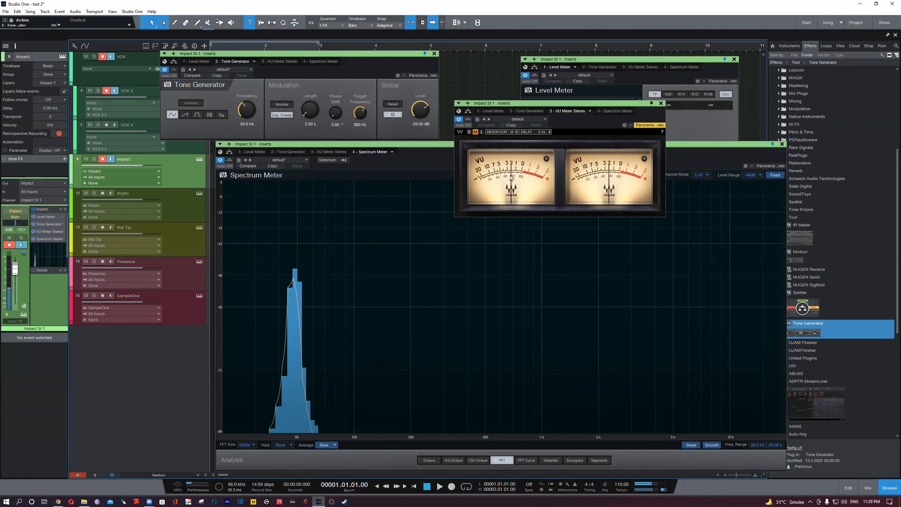
- Set Tone Generator's output level to -18 dB and raise its frequency to about 61 Hz
{"action": "double_click", "coordinate": [421, 123]}
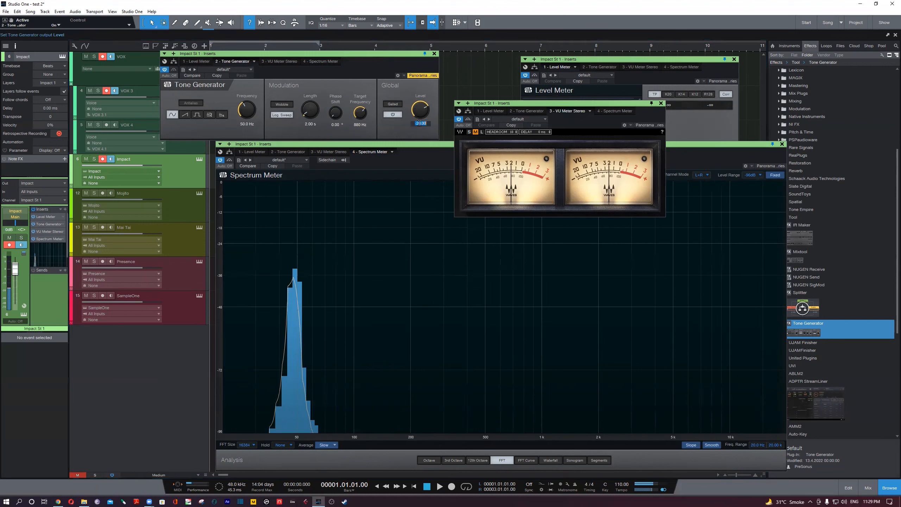
{"action": "key", "text": "BackSpace"}
{"action": "key", "text": "Return"}
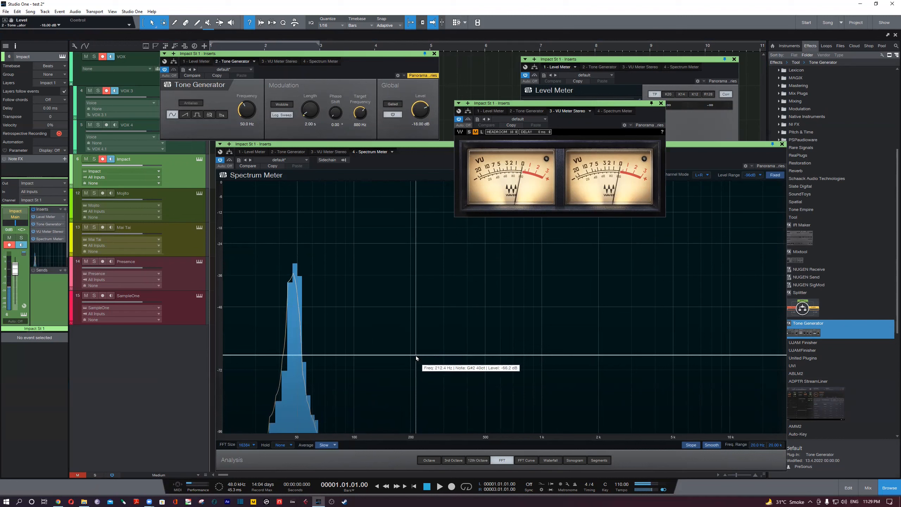
{"action": "left_click_drag", "start_coordinate": [247, 113], "coordinate": [246, 109]}
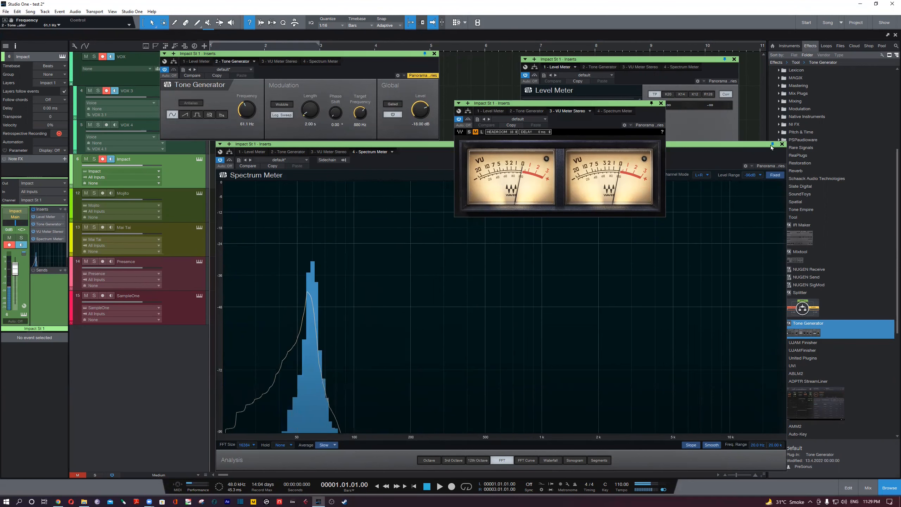
- Bring the Level Meter window to the front and move Tone Generator ahead of Level Meter in the Impact channel's inserts
{"action": "left_click", "coordinate": [654, 61]}
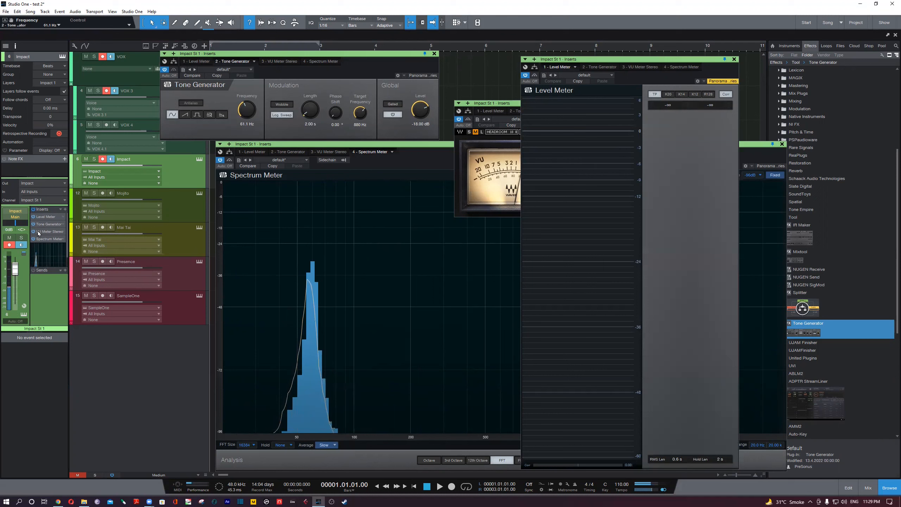
{"action": "left_click_drag", "start_coordinate": [46, 225], "coordinate": [45, 215]}
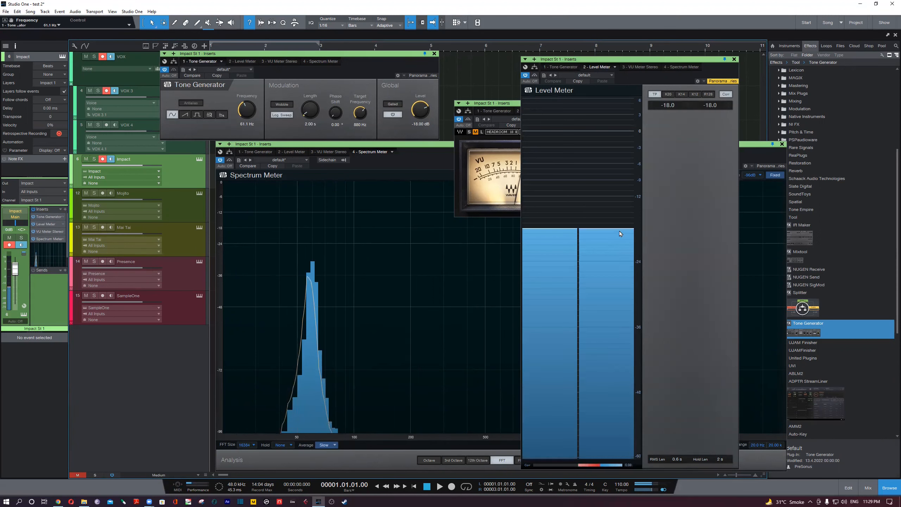
- Bring VU Meter Stereo to the front, move it over the Tone Generator window, and deactivate Tone Generator
{"action": "mouse_move", "coordinate": [620, 229]}
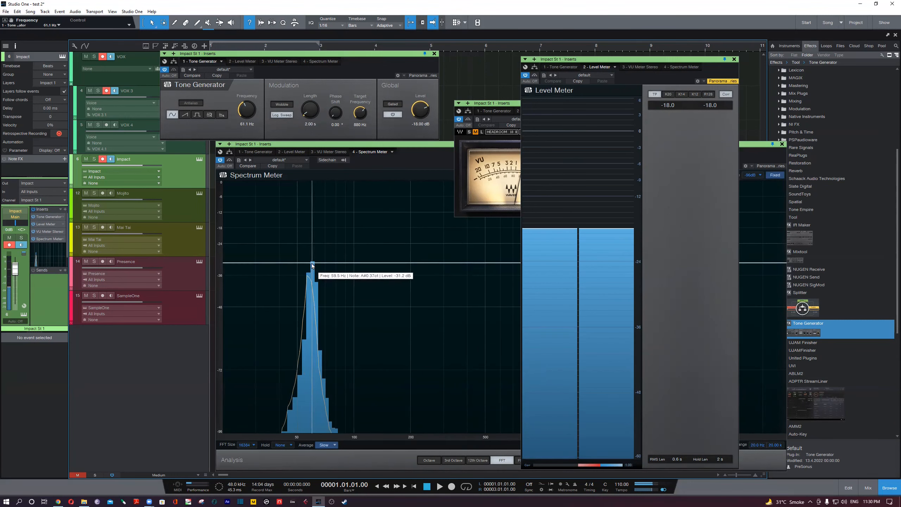
{"action": "left_click", "coordinate": [504, 104]}
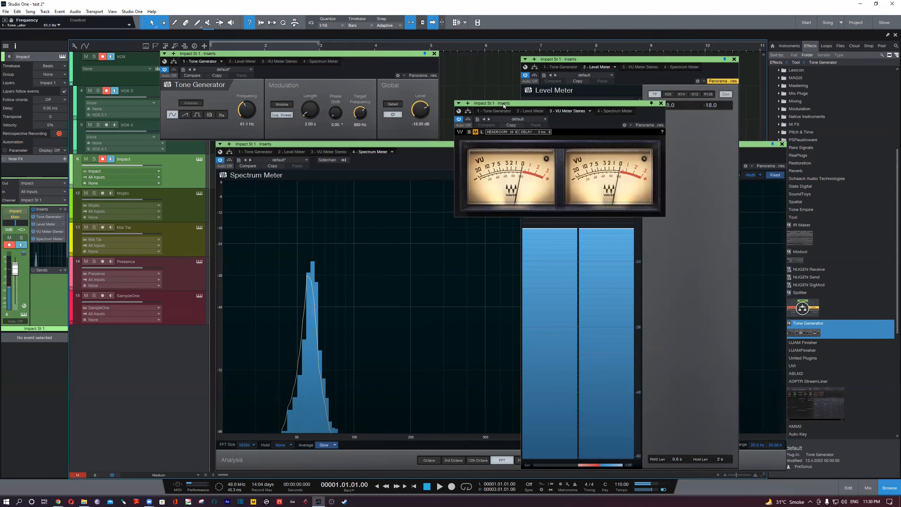
{"action": "left_click_drag", "start_coordinate": [504, 104], "coordinate": [349, 70]}
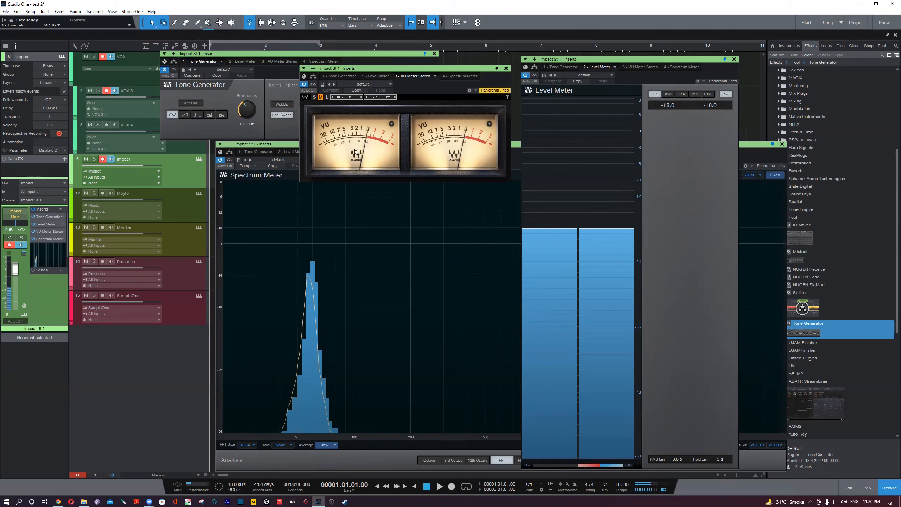
{"action": "left_click", "coordinate": [165, 70]}
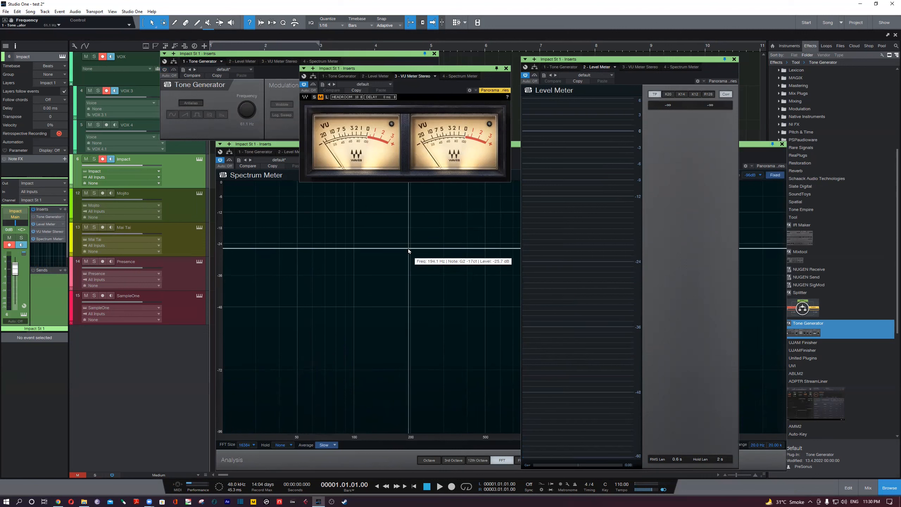
- Move the VU Meter Stereo and Spectrum Meter windows apart so that both meter displays can be seen
{"action": "left_click_drag", "start_coordinate": [453, 68], "coordinate": [426, 76]}
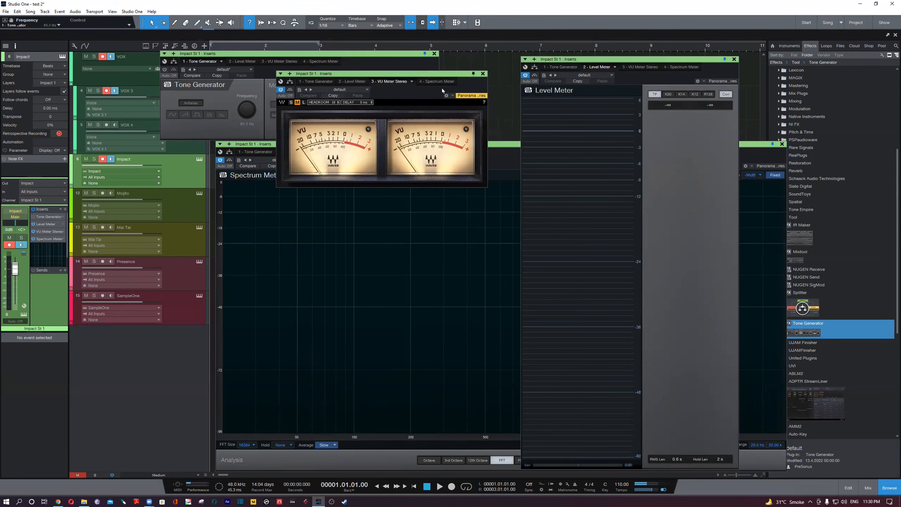
{"action": "left_click", "coordinate": [494, 146]}
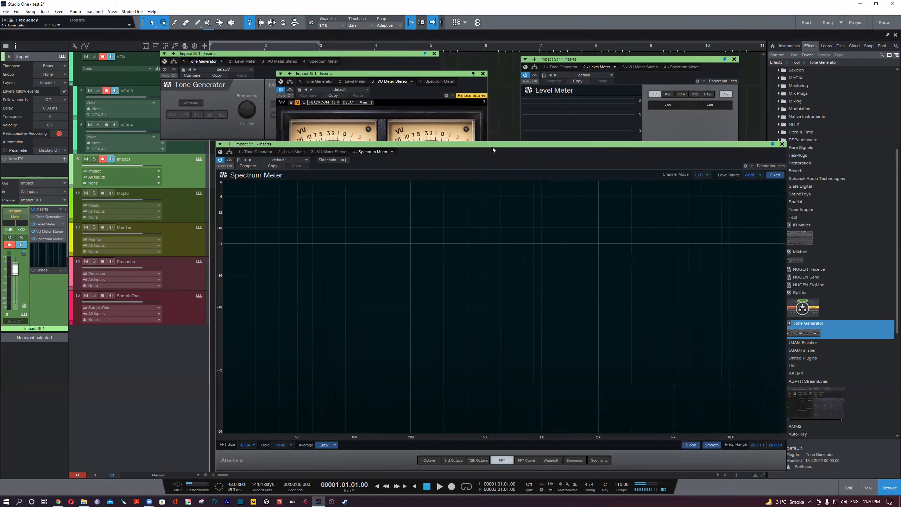
{"action": "left_click_drag", "start_coordinate": [493, 147], "coordinate": [599, 168]}
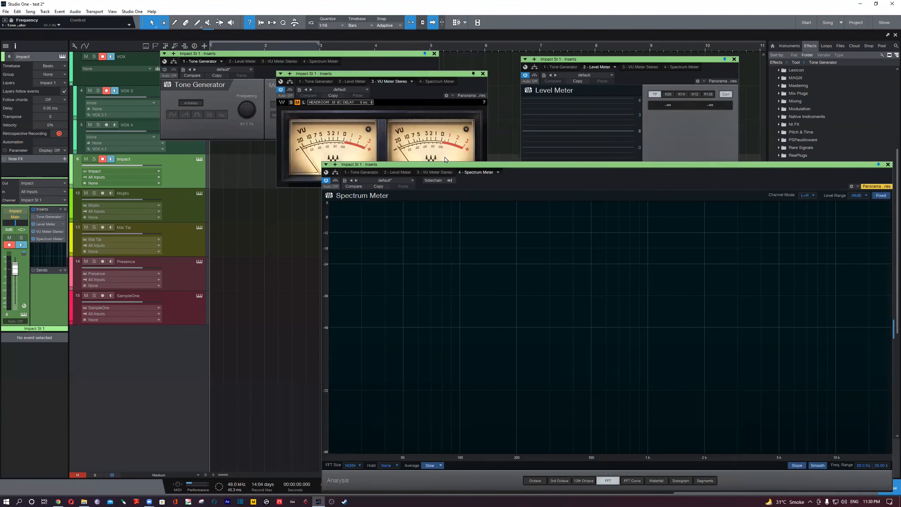
{"action": "left_click", "coordinate": [447, 74]}
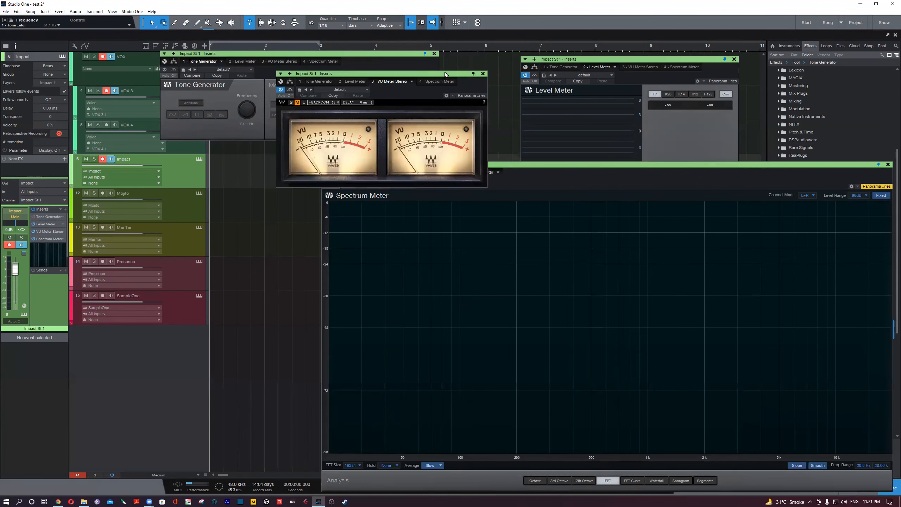
{"action": "left_click_drag", "start_coordinate": [445, 74], "coordinate": [359, 64]}
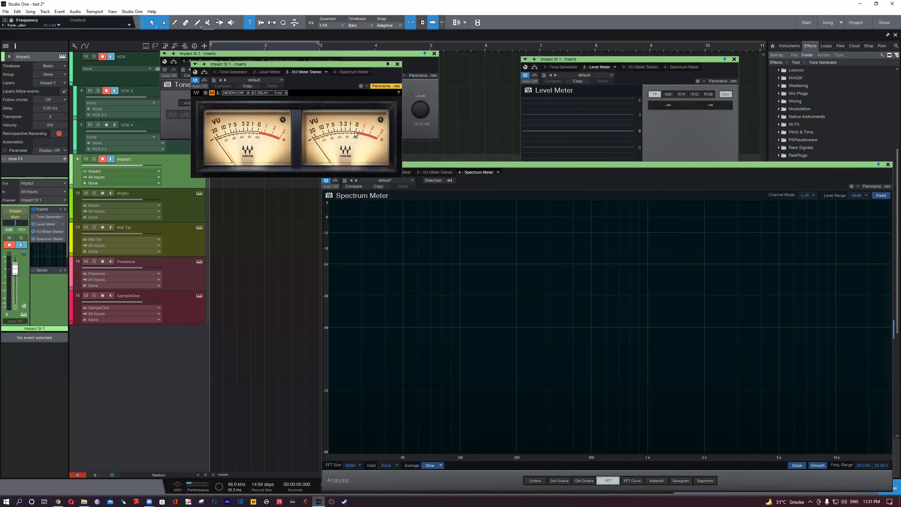
- Bring the Level Meter window to the front and close Spectrum Meter
{"action": "left_click", "coordinate": [671, 147]}
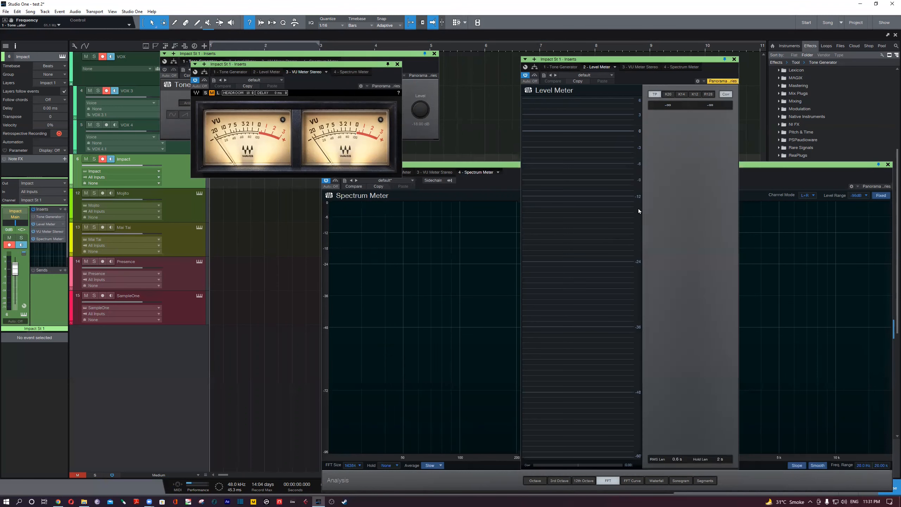
{"action": "left_click_drag", "start_coordinate": [624, 244], "coordinate": [625, 240]}
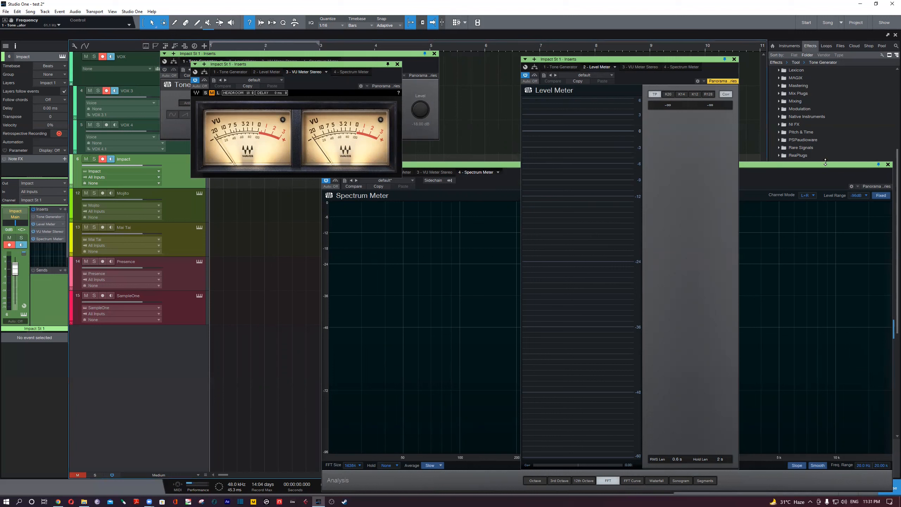
{"action": "left_click_drag", "start_coordinate": [865, 165], "coordinate": [722, 177]}
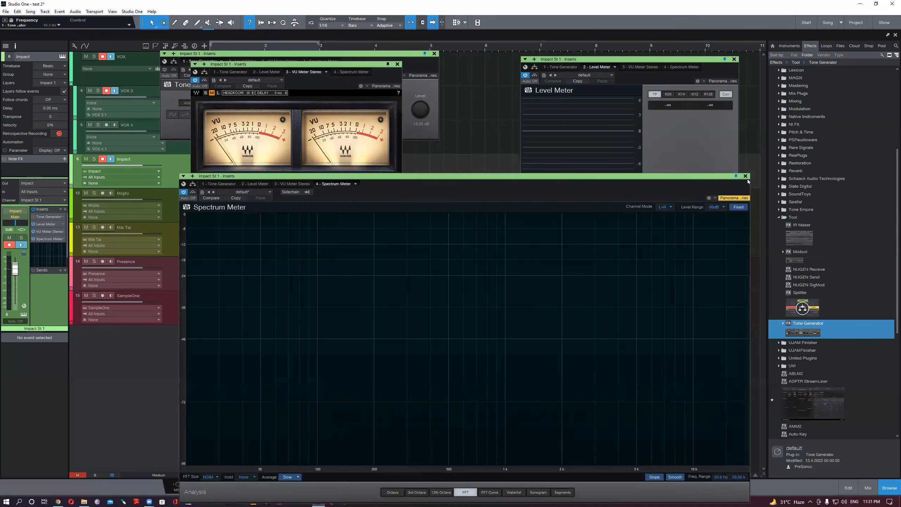
{"action": "left_click", "coordinate": [745, 177]}
- Find CLA-76 Stereo among the Dynamics effects and add it to the Impact channel's sends
{"action": "double_click", "coordinate": [796, 220]}
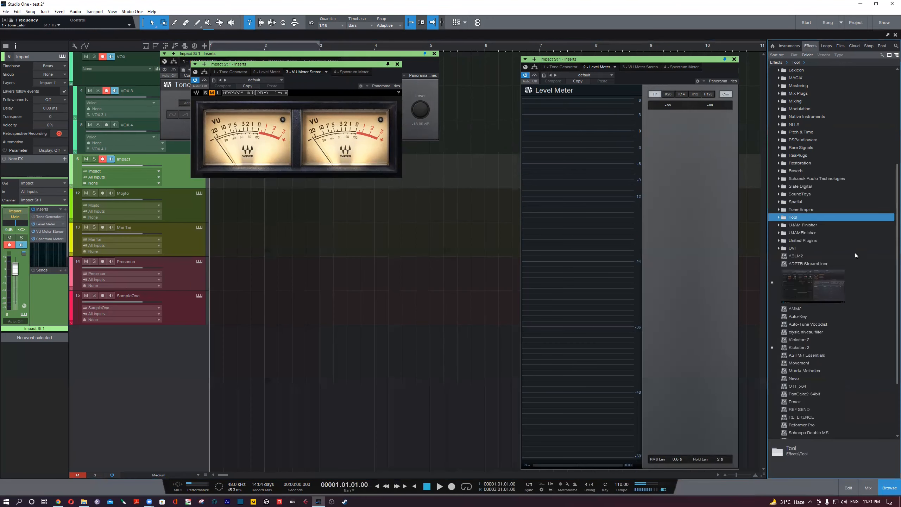
{"action": "scroll", "coordinate": [819, 368], "scroll_direction": "up", "scroll_amount": 2}
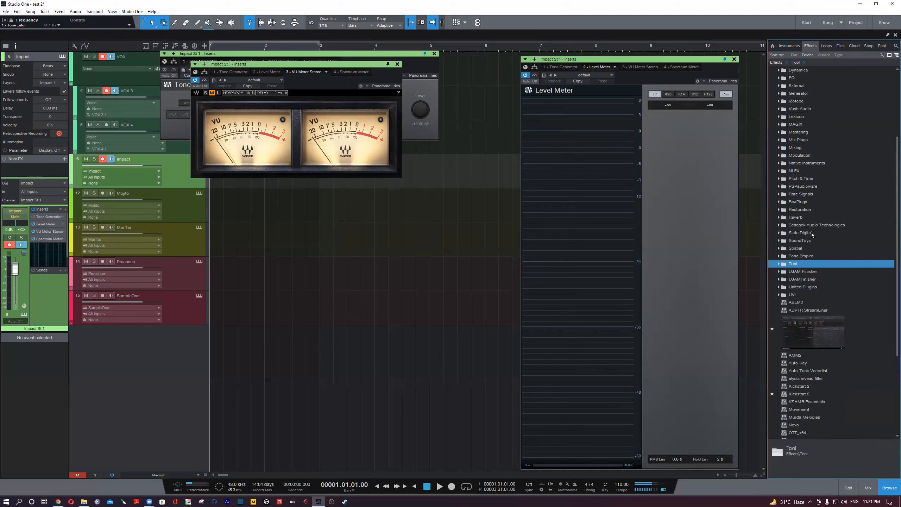
{"action": "scroll", "coordinate": [811, 160], "scroll_direction": "up", "scroll_amount": 3}
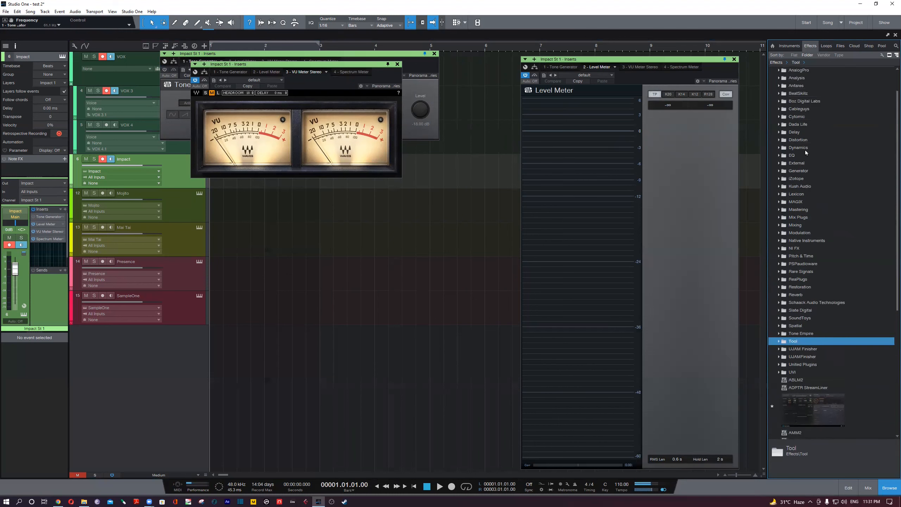
{"action": "double_click", "coordinate": [805, 148]}
{"action": "scroll", "coordinate": [812, 293], "scroll_direction": "down", "scroll_amount": 2}
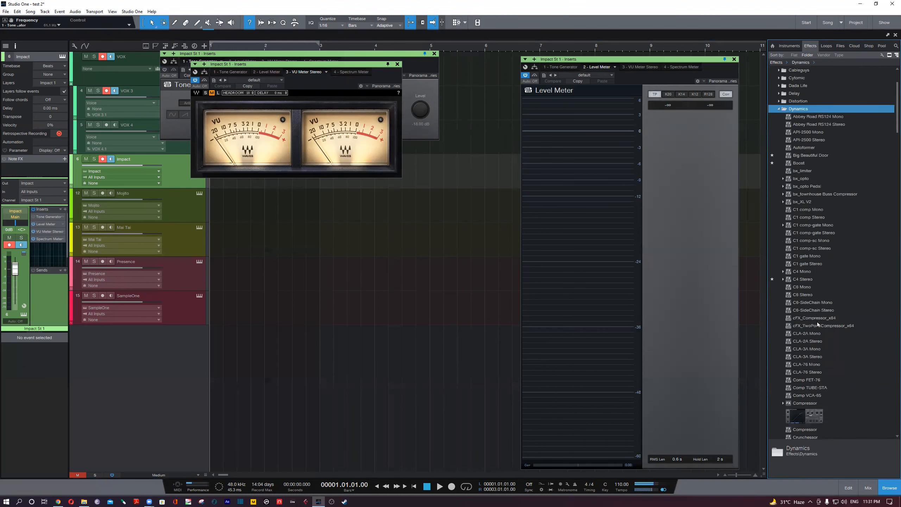
{"action": "left_click_drag", "start_coordinate": [818, 372], "coordinate": [39, 284]}
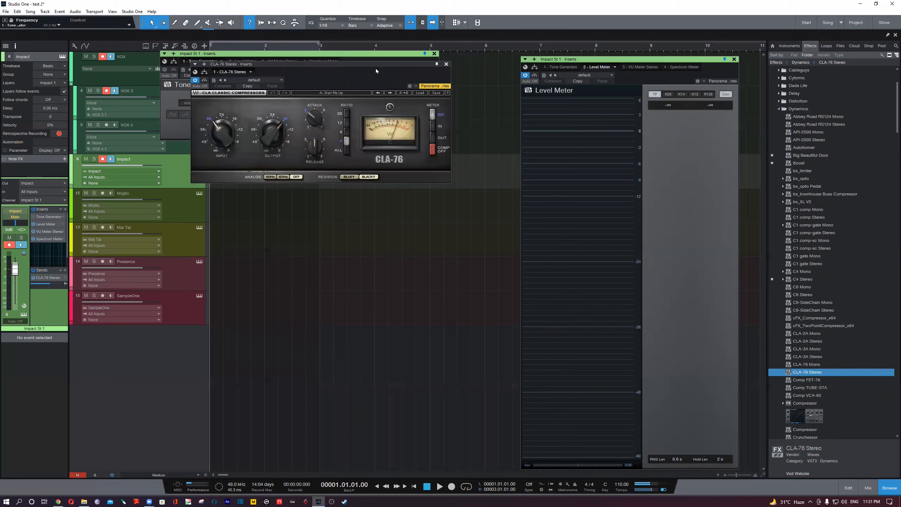
- Place the CLA-76 Stereo window below Tone Generator and shift Level Meter aside so the windows do not overlap
{"action": "left_click_drag", "start_coordinate": [376, 69], "coordinate": [434, 263]}
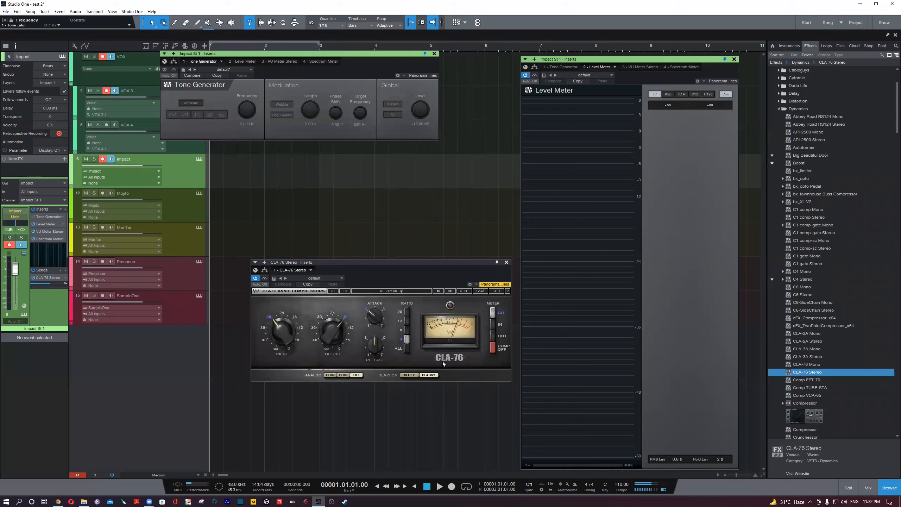
{"action": "left_click_drag", "start_coordinate": [435, 264], "coordinate": [425, 261]}
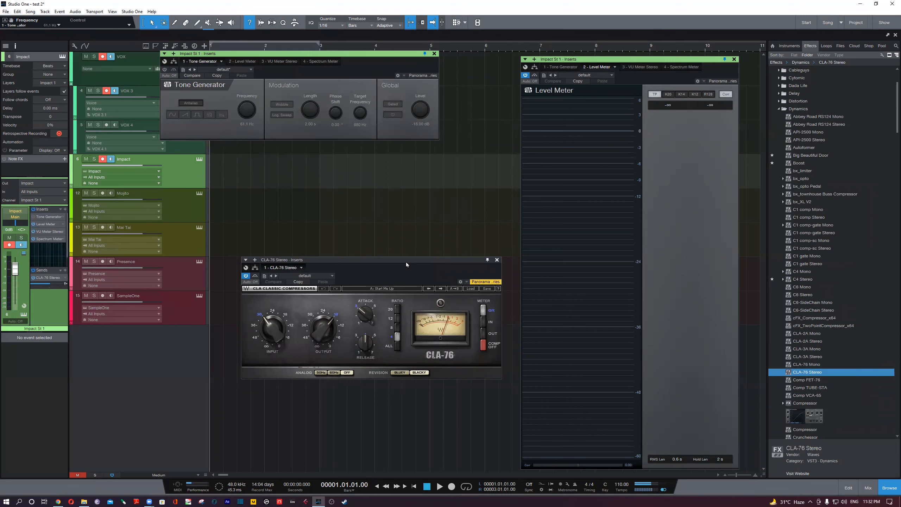
{"action": "left_click_drag", "start_coordinate": [407, 264], "coordinate": [472, 266]}
{"action": "left_click", "coordinate": [605, 63]}
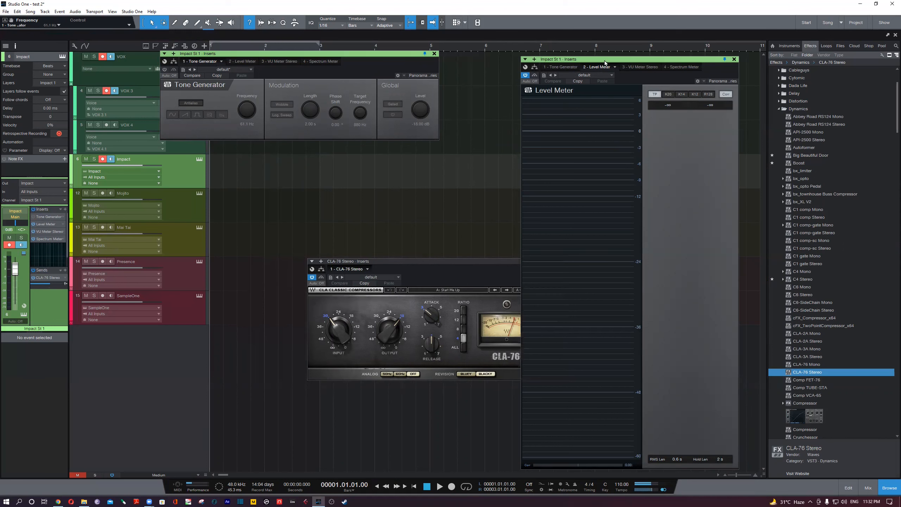
{"action": "left_click_drag", "start_coordinate": [605, 63], "coordinate": [658, 56]}
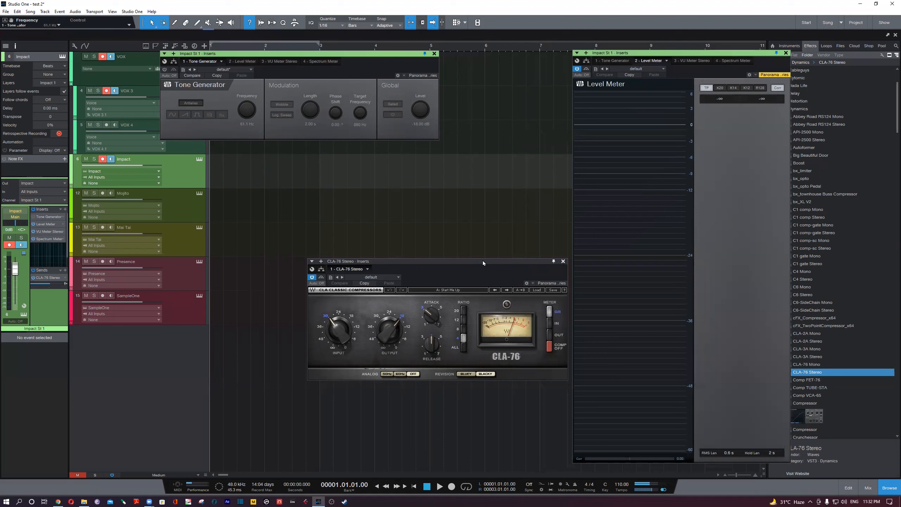
{"action": "left_click_drag", "start_coordinate": [486, 262], "coordinate": [491, 262]}
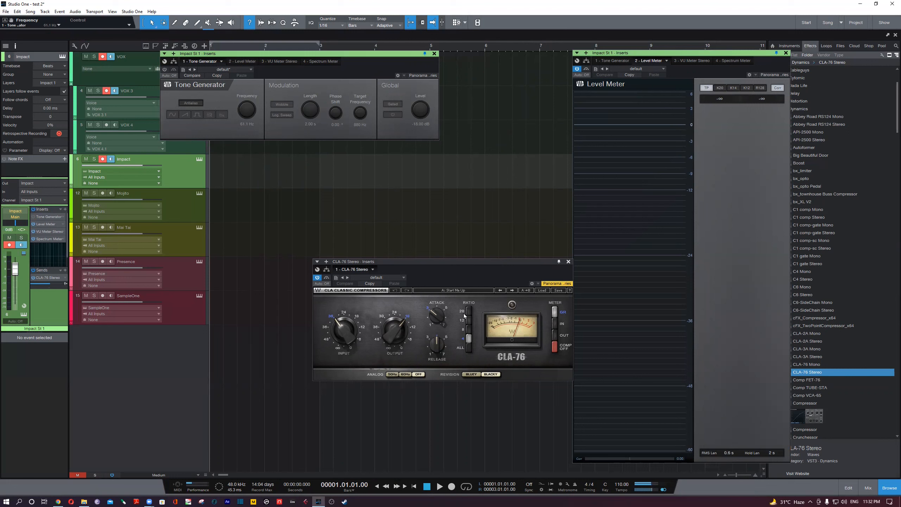
{"action": "mouse_move", "coordinate": [342, 331]}
{"action": "left_click_drag", "start_coordinate": [492, 262], "coordinate": [422, 248]}
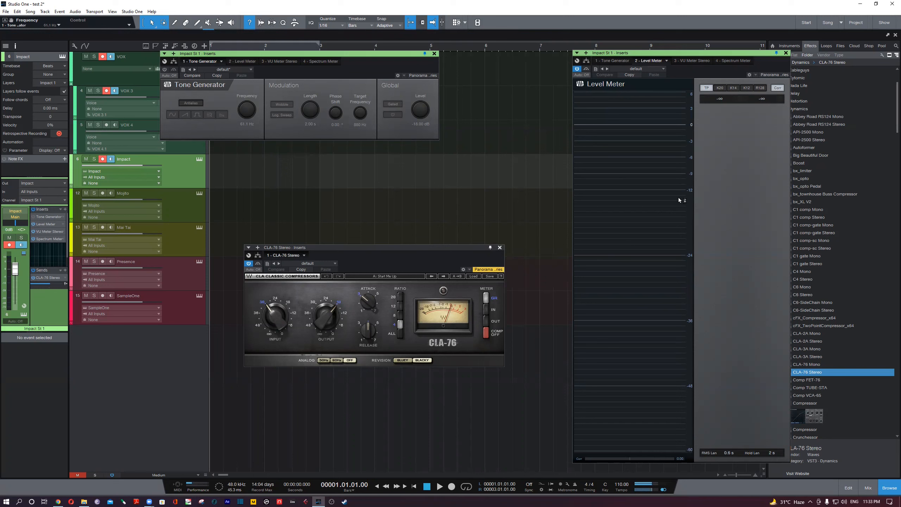
- Open VU Meter Stereo and CLA-76 Stereo from the Impact channel and arrange the VU meter directly above the compressor
{"action": "double_click", "coordinate": [48, 233]}
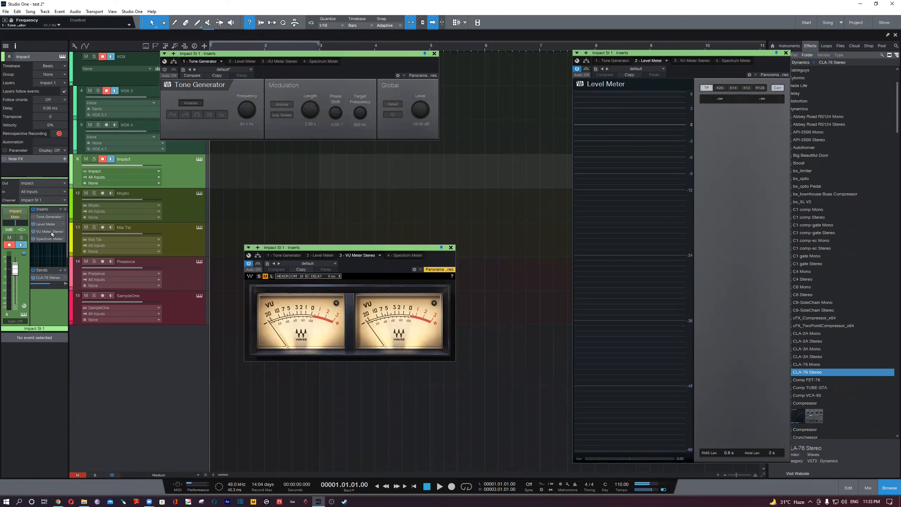
{"action": "double_click", "coordinate": [48, 277]}
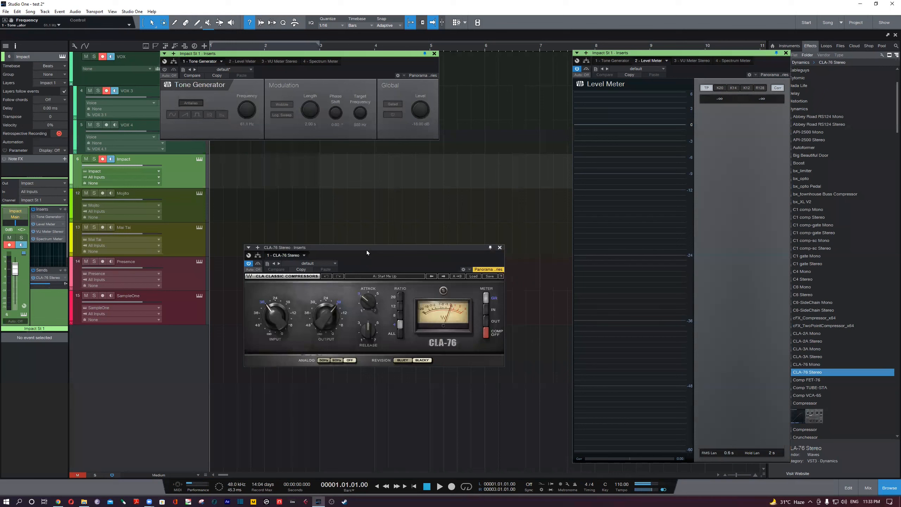
{"action": "left_click_drag", "start_coordinate": [368, 256], "coordinate": [392, 369]}
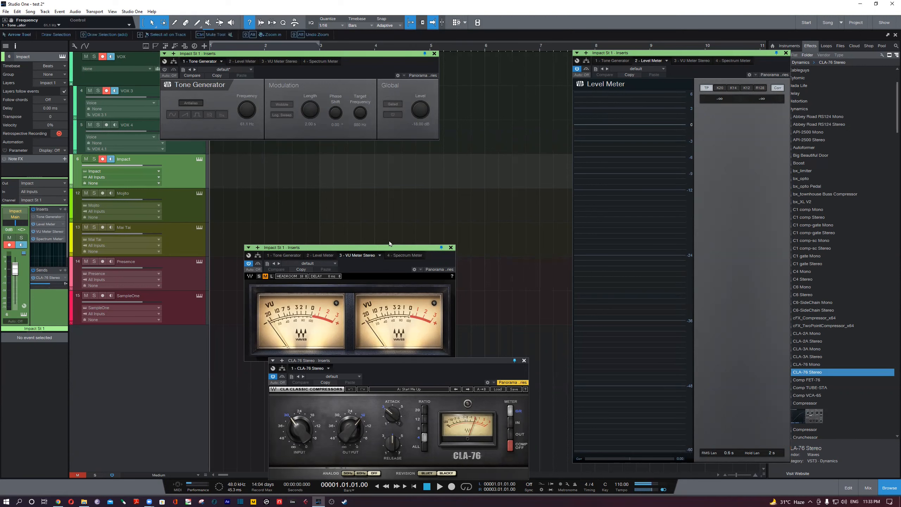
{"action": "left_click_drag", "start_coordinate": [390, 248], "coordinate": [408, 196]}
{"action": "left_click_drag", "start_coordinate": [391, 361], "coordinate": [376, 314]}
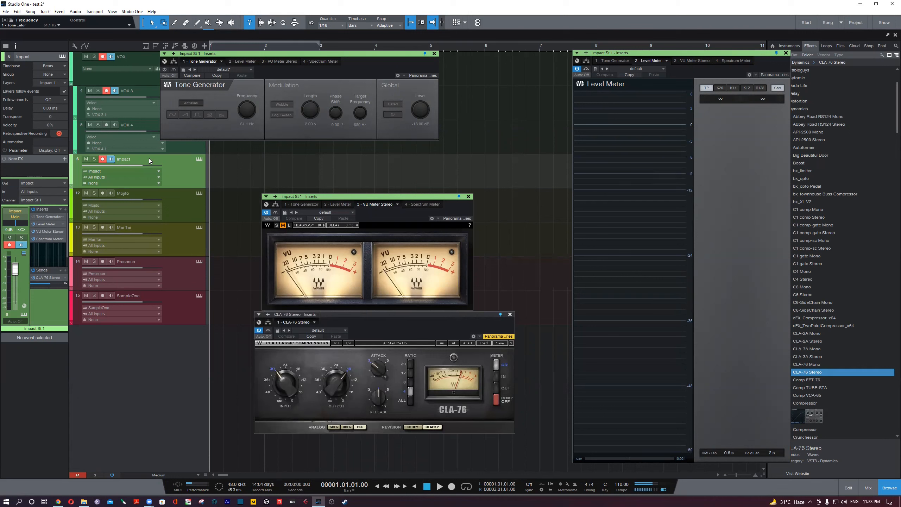
{"action": "mouse_move", "coordinate": [637, 135]}
{"action": "left_click_drag", "start_coordinate": [442, 316], "coordinate": [381, 343]}
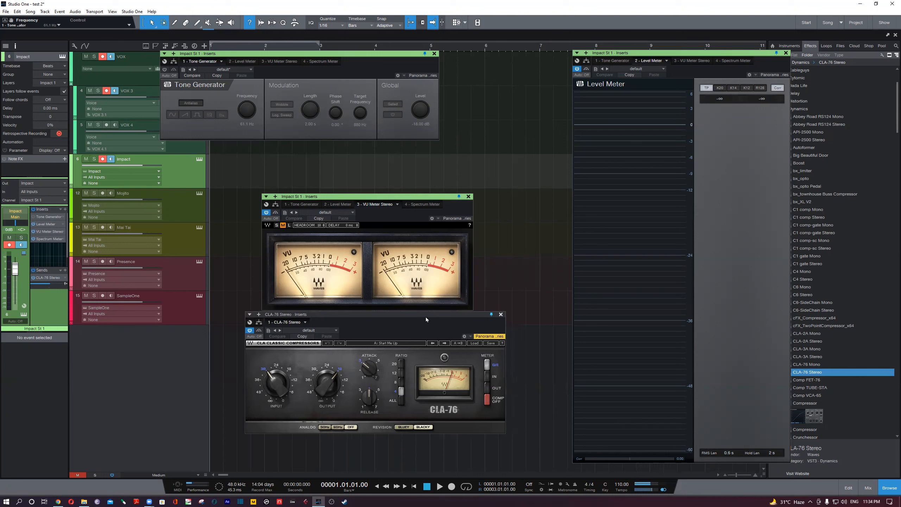
{"action": "left_click_drag", "start_coordinate": [423, 316], "coordinate": [420, 316]}
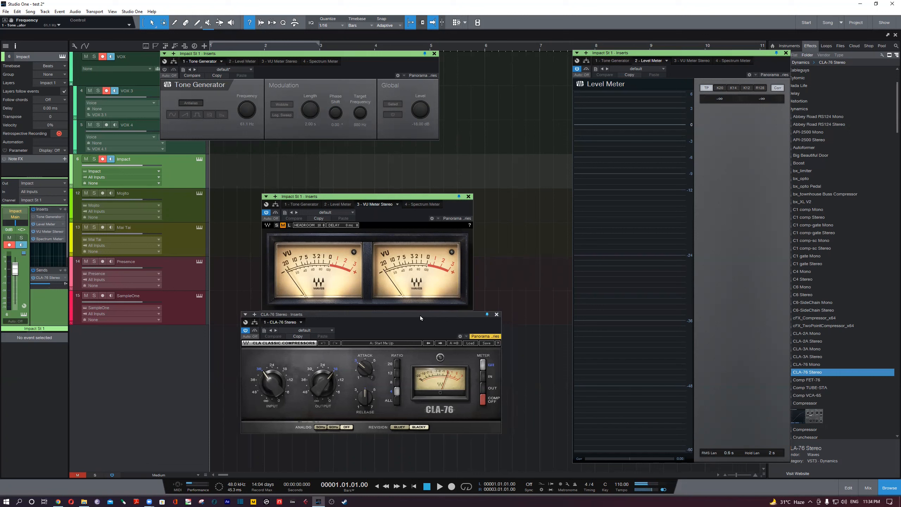
{"action": "left_click_drag", "start_coordinate": [423, 315], "coordinate": [424, 315]}
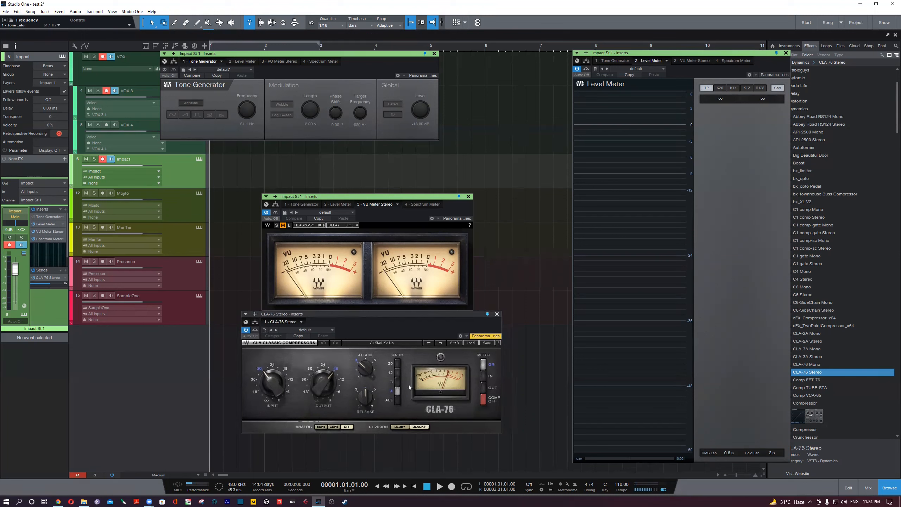
- Close the Tone Generator, VU Meter Stereo, CLA-76 Stereo and Level Meter windows
{"action": "left_click", "coordinate": [435, 53]}
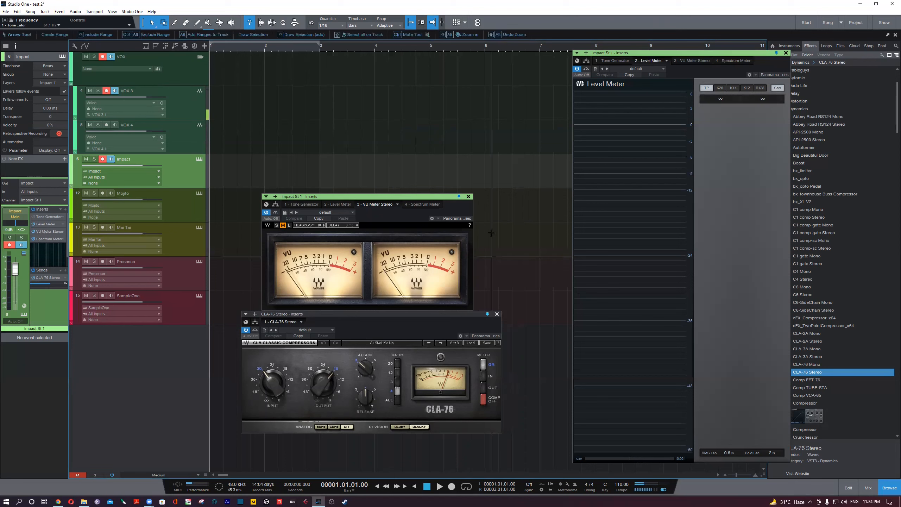
{"action": "left_click", "coordinate": [468, 196]}
{"action": "left_click", "coordinate": [497, 314]}
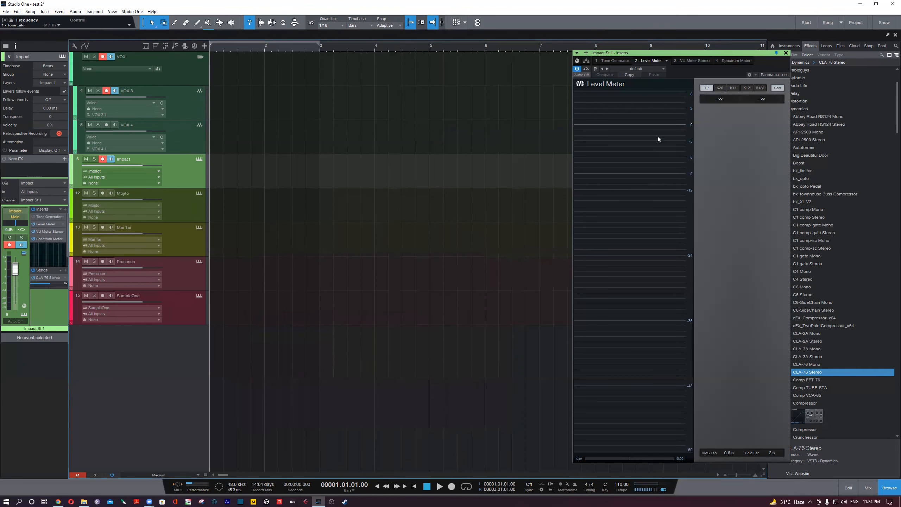
{"action": "left_click", "coordinate": [786, 53]}
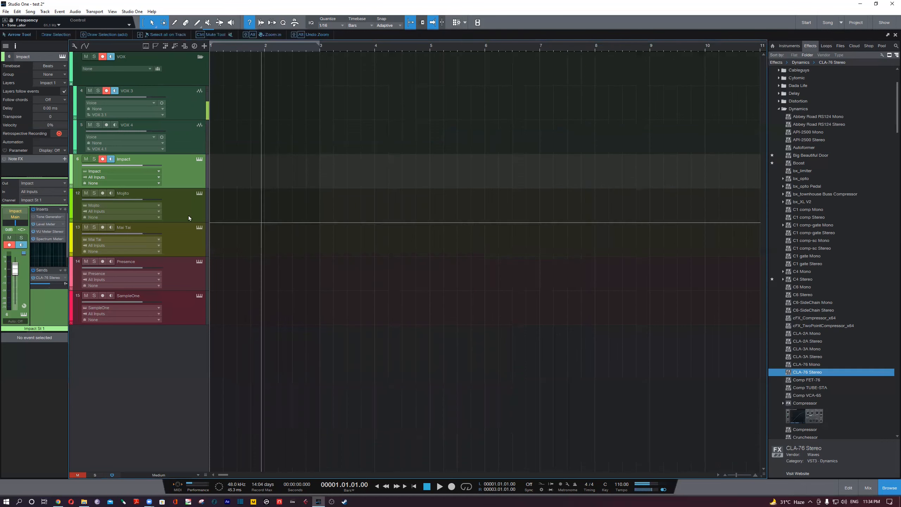
- Open the Impact track's Impact XT instrument and move its window to the middle of the arrangement
{"action": "left_click", "coordinate": [200, 159]}
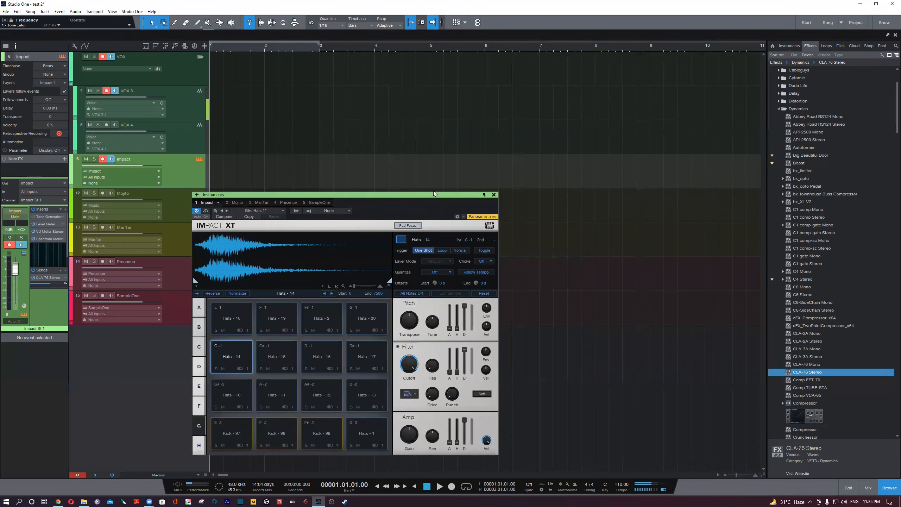
{"action": "left_click_drag", "start_coordinate": [435, 193], "coordinate": [534, 159]}
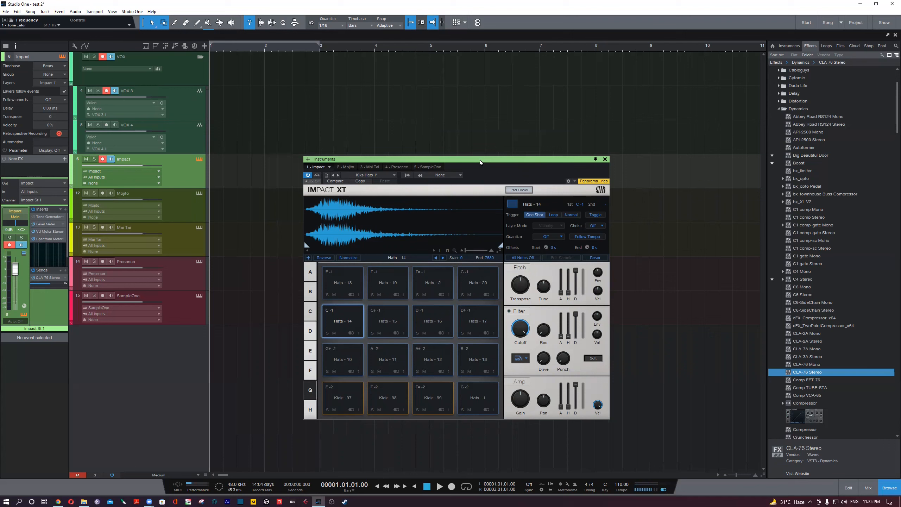
- Collapse the Dynamics folder in the effects browser
{"action": "left_click_drag", "start_coordinate": [481, 163], "coordinate": [484, 163]}
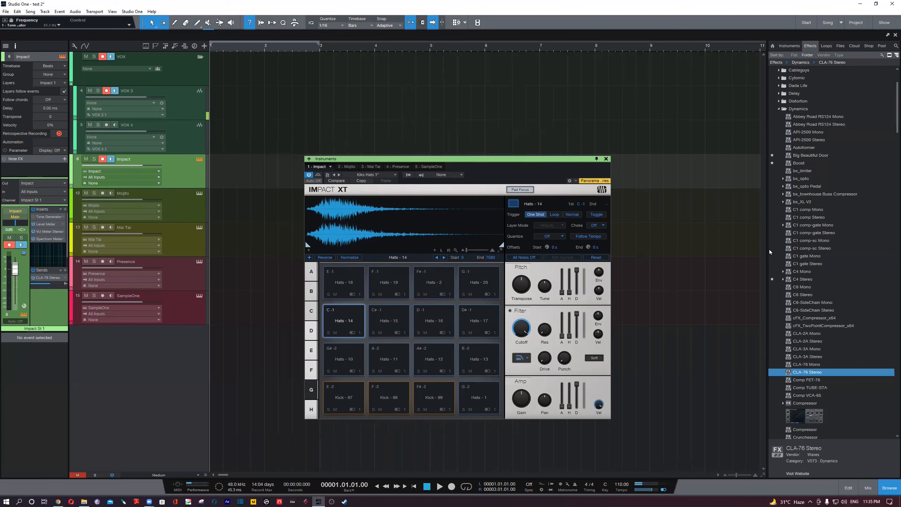
{"action": "left_click", "coordinate": [799, 101]}
{"action": "left_click", "coordinate": [797, 103]}
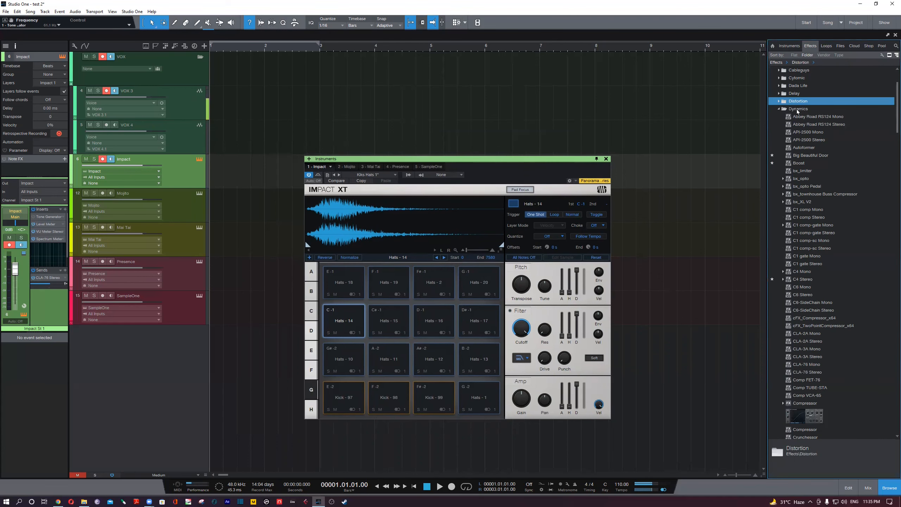
{"action": "left_click", "coordinate": [798, 110]}
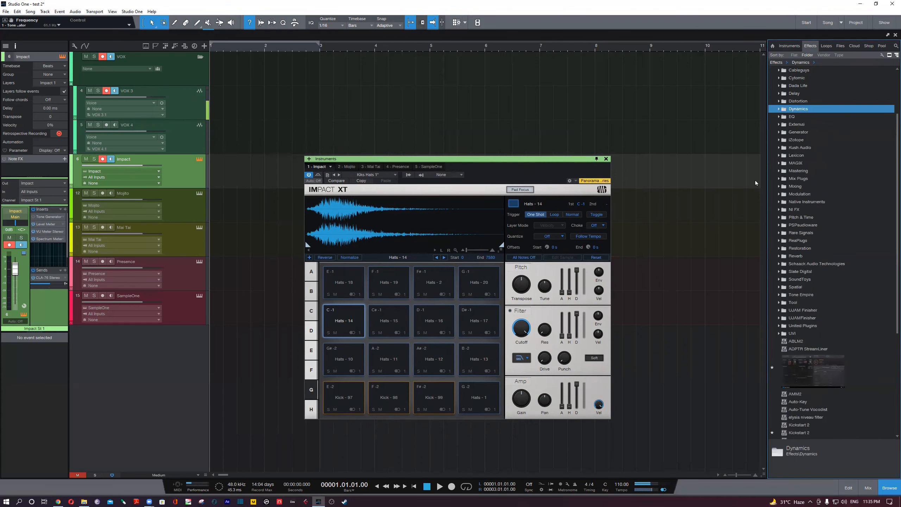
- Show Impact XT's pad bank A with the kick sounds and adjust the position of its window
{"action": "left_click", "coordinate": [570, 158]}
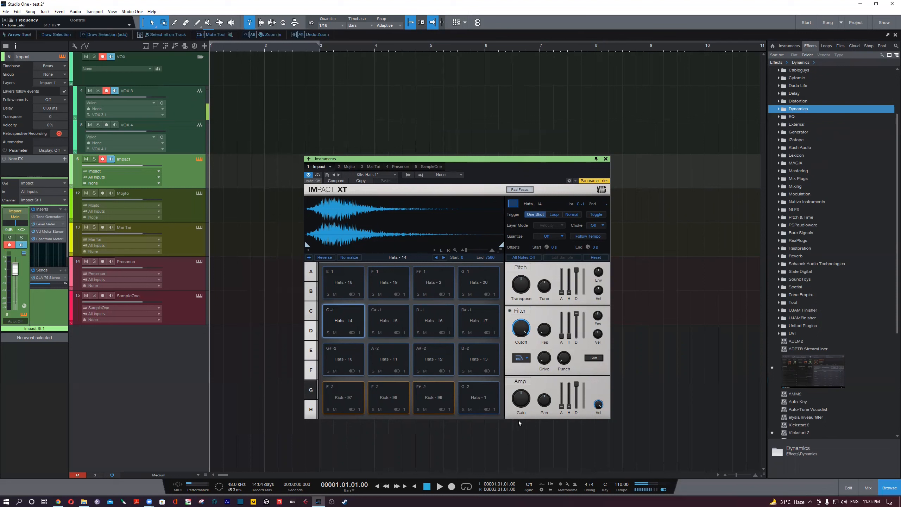
{"action": "left_click", "coordinate": [312, 274]}
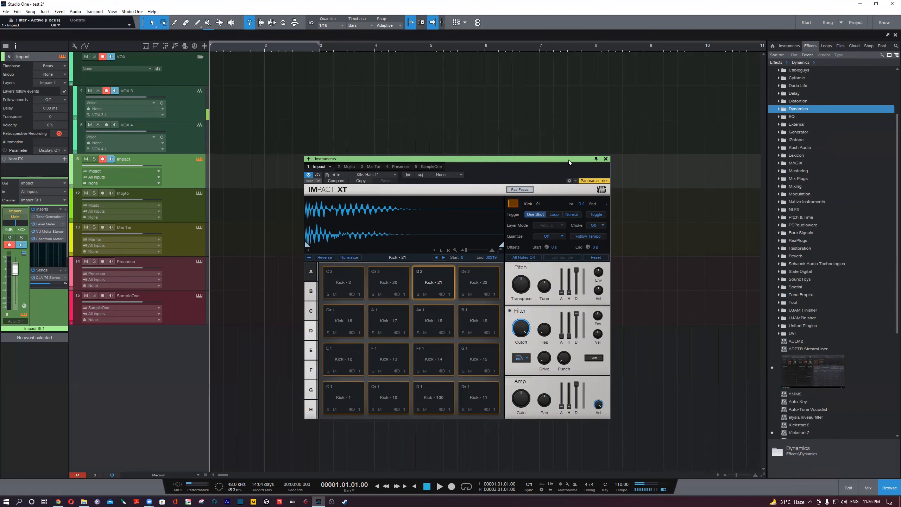
{"action": "left_click_drag", "start_coordinate": [572, 161], "coordinate": [567, 163]}
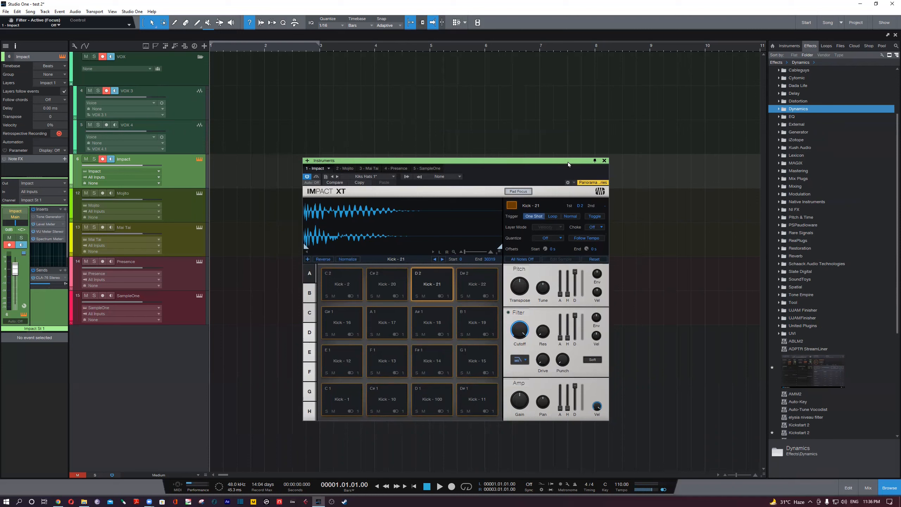
{"action": "left_click_drag", "start_coordinate": [567, 162], "coordinate": [518, 160]}
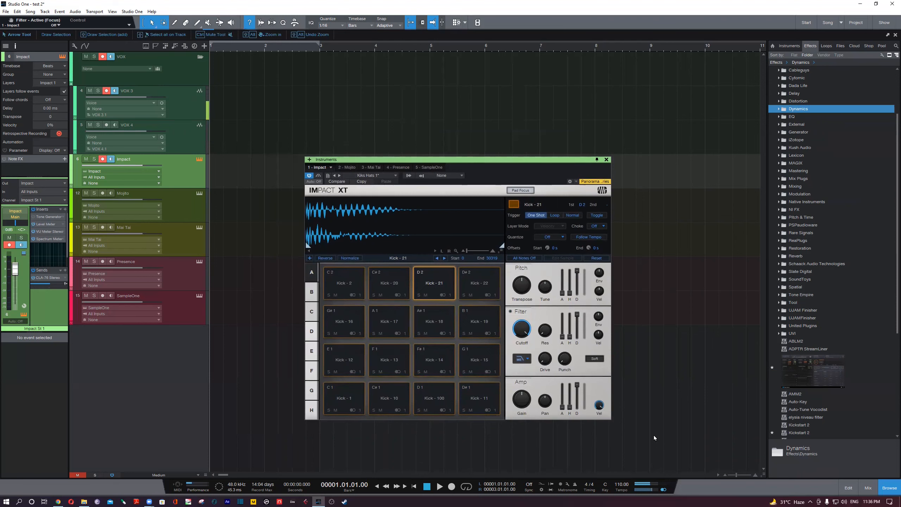
- Show the mixer, open VU Meter Stereo on the Main output, and shift its window toward the Main channel
{"action": "key", "text": "F3"}
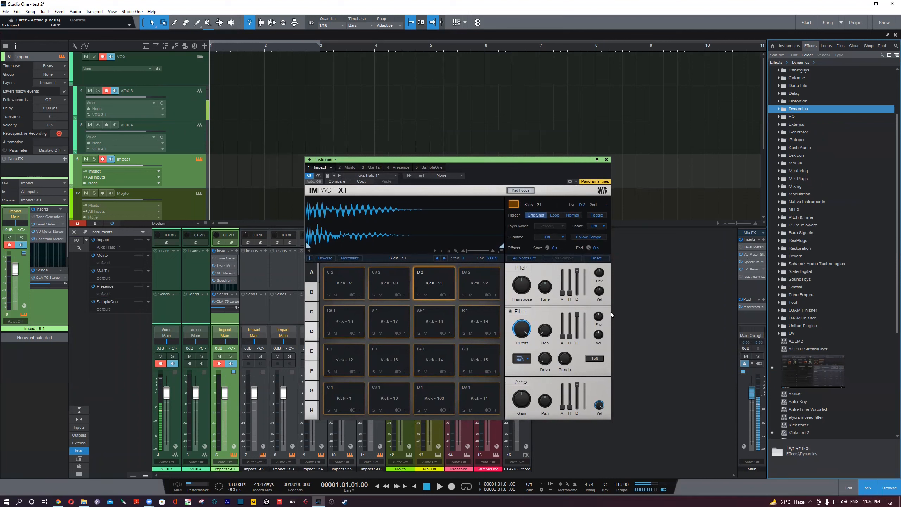
{"action": "double_click", "coordinate": [751, 254]}
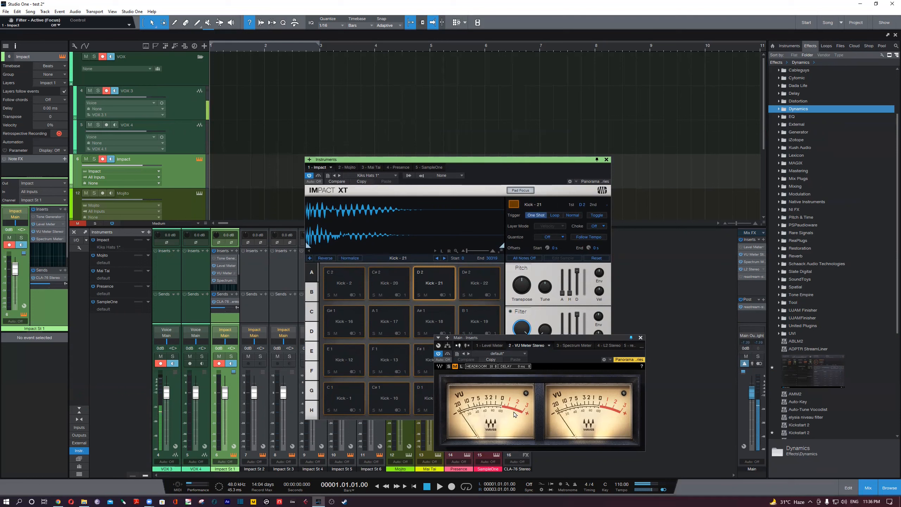
{"action": "left_click_drag", "start_coordinate": [563, 337], "coordinate": [584, 325]}
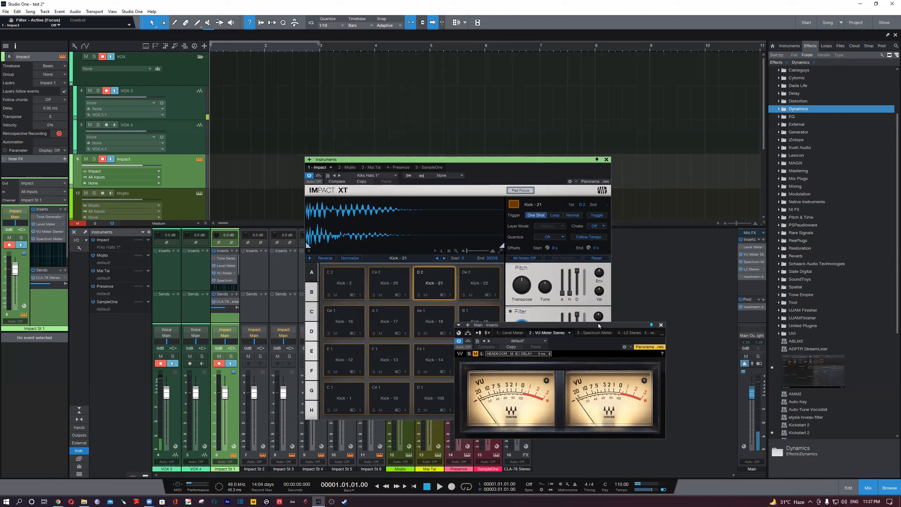
{"action": "left_click_drag", "start_coordinate": [599, 324], "coordinate": [603, 322]}
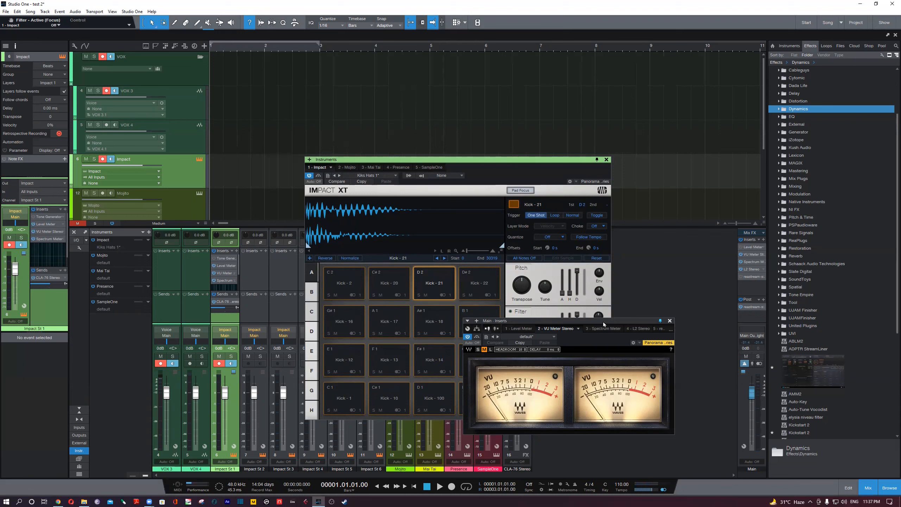
{"action": "left_click_drag", "start_coordinate": [607, 322], "coordinate": [617, 320]}
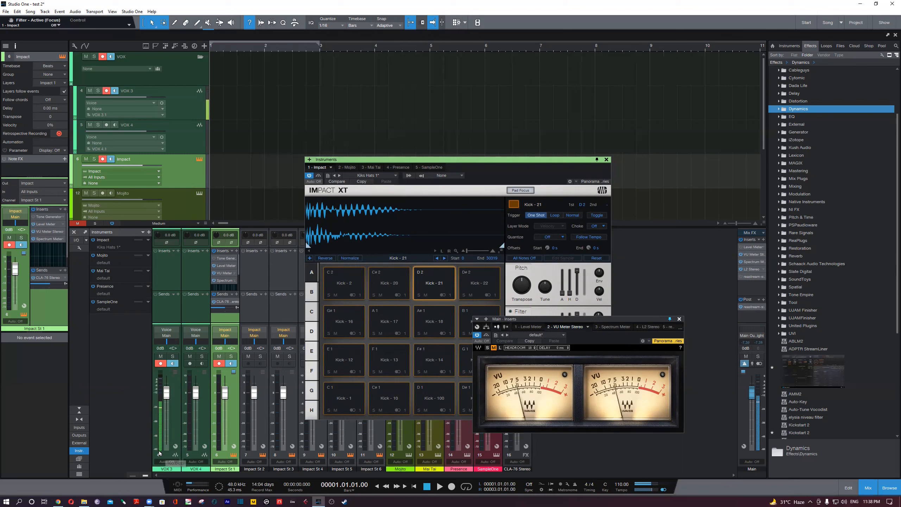
{"action": "mouse_move", "coordinate": [160, 383]}
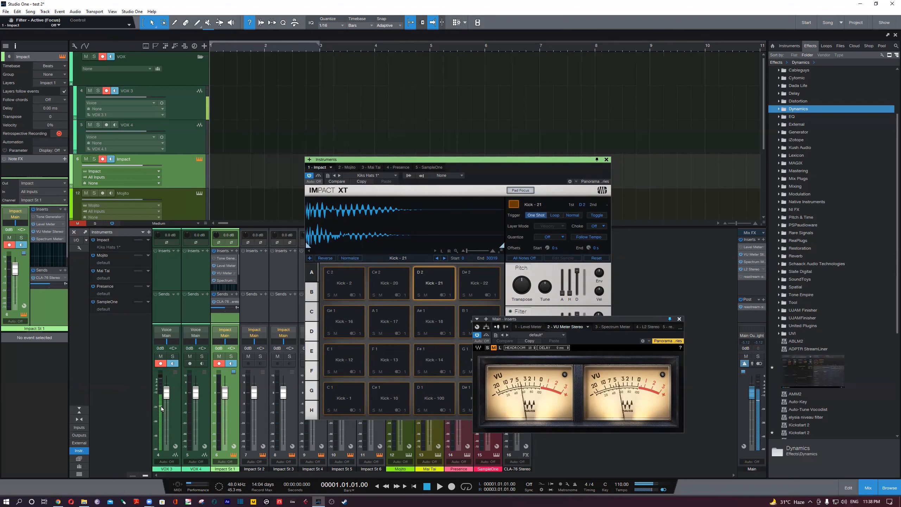
{"action": "mouse_move", "coordinate": [160, 396]}
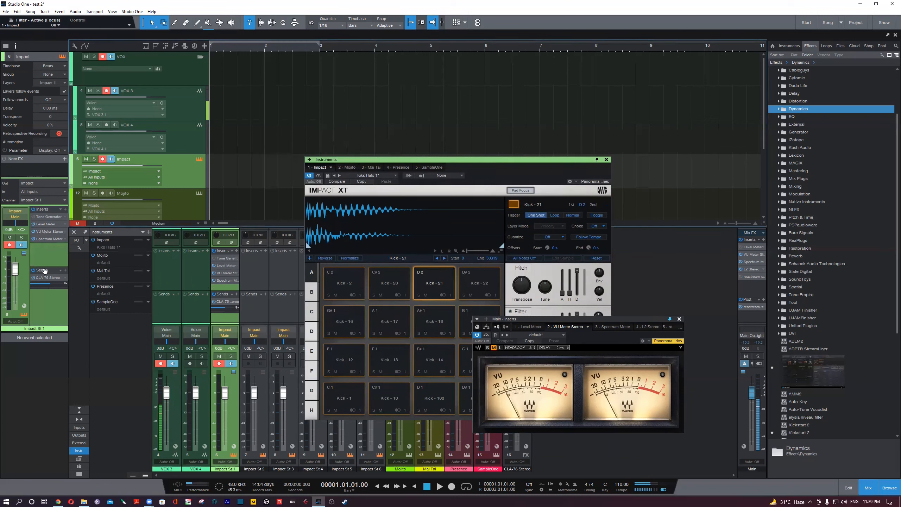
- Open the Impact channel's Level Meter and move the Impact XT window clear of the meters
{"action": "left_click", "coordinate": [47, 225]}
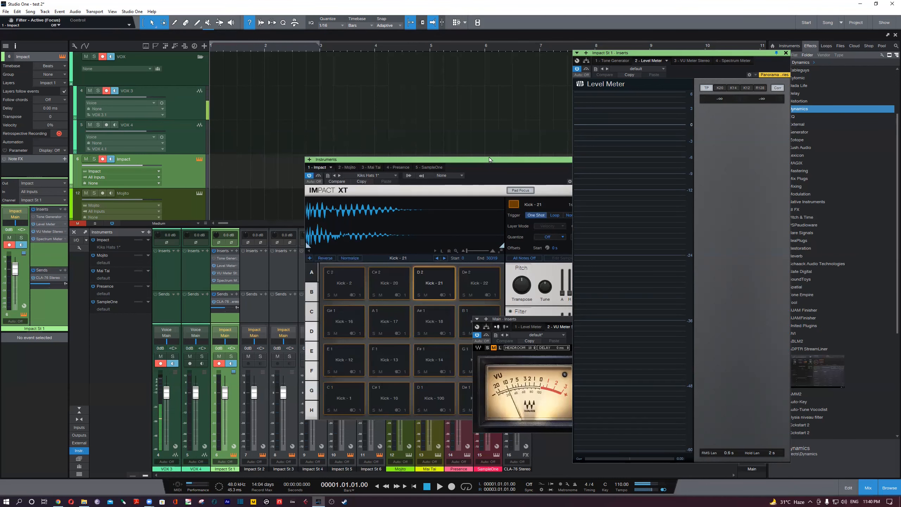
{"action": "left_click", "coordinate": [479, 159]}
{"action": "left_click_drag", "start_coordinate": [479, 159], "coordinate": [339, 112]}
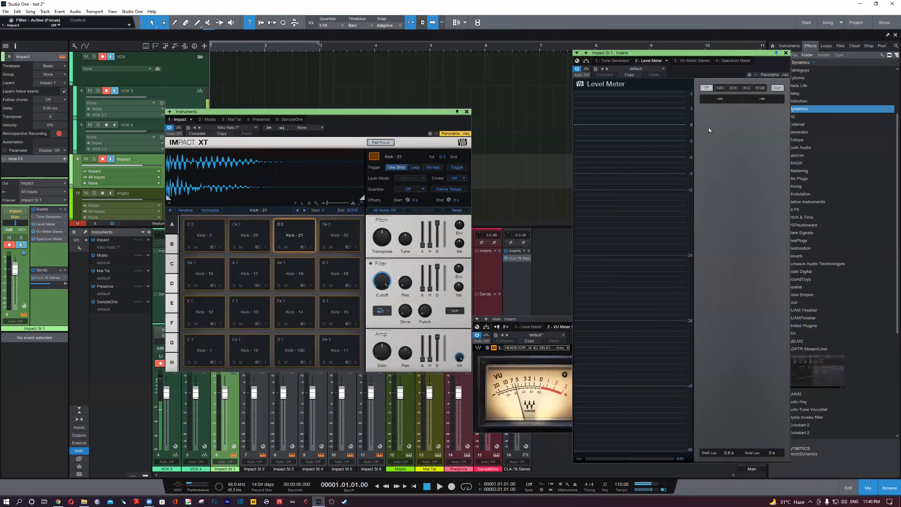
- Close the Level Meter, VU Meter Stereo and Impact XT windows
{"action": "left_click", "coordinate": [786, 52]}
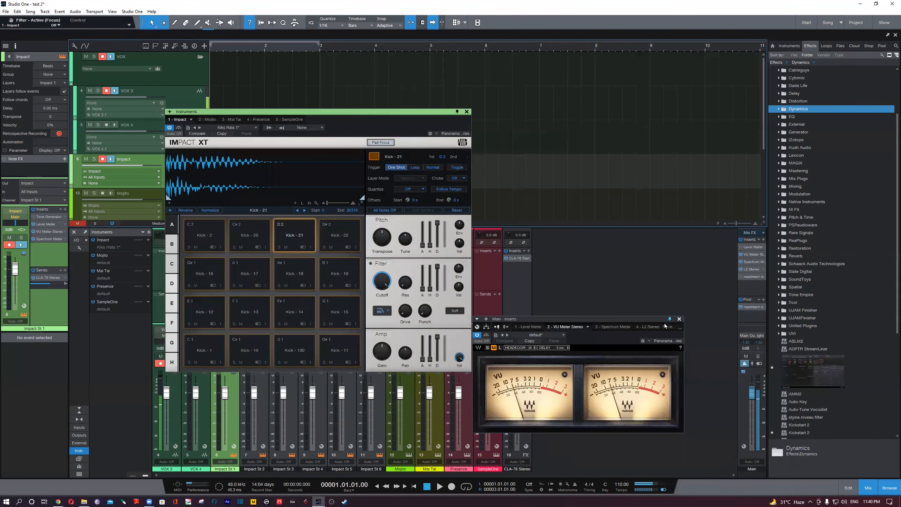
{"action": "left_click", "coordinate": [679, 319]}
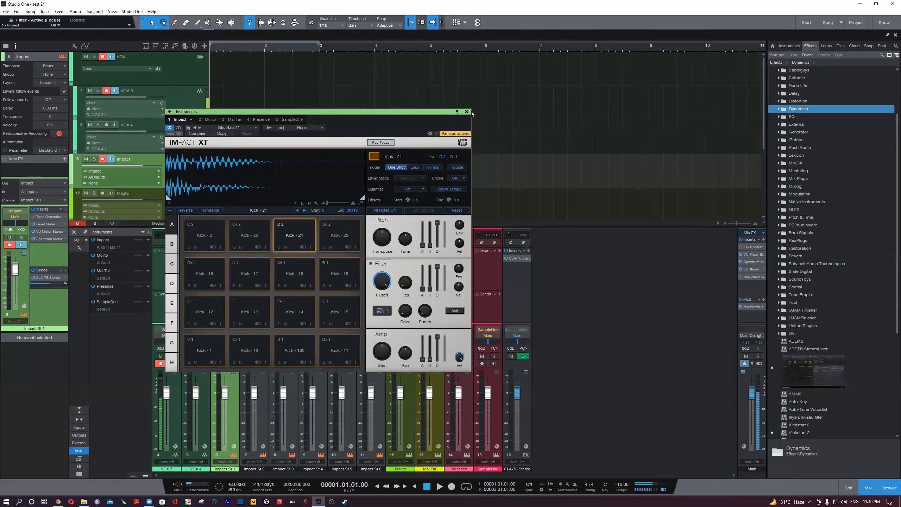
{"action": "left_click", "coordinate": [467, 112]}
{"action": "left_click", "coordinate": [814, 110]}
{"action": "left_click", "coordinate": [813, 110]}
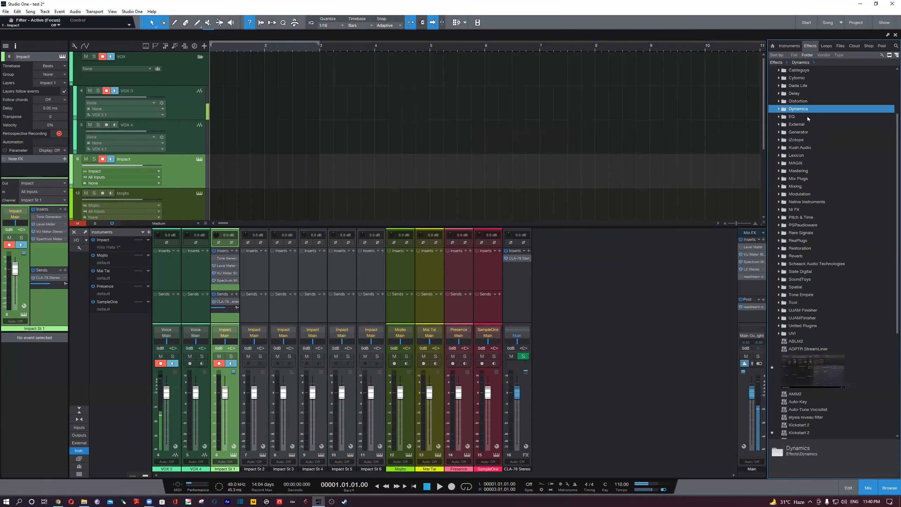
{"action": "left_click", "coordinate": [807, 116]}
{"action": "left_click", "coordinate": [807, 116]}
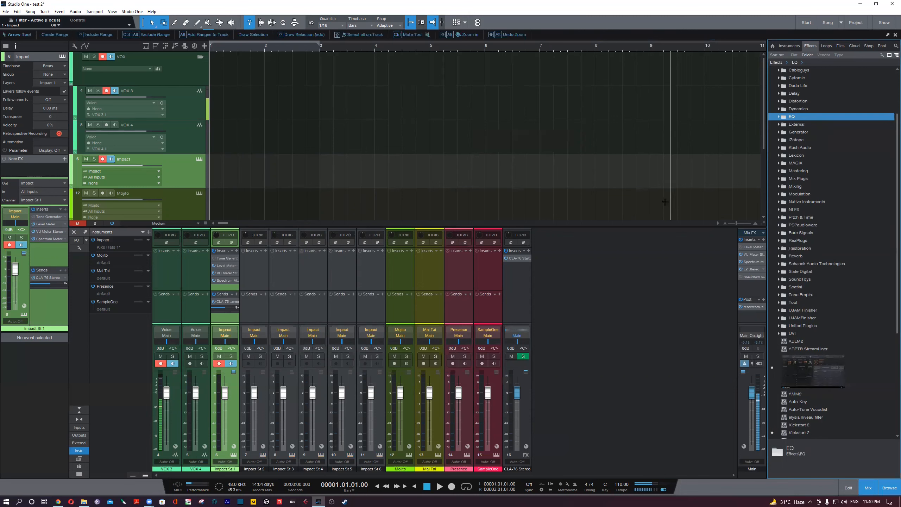
- Reopen the Impact track's Impact XT instrument and audition the Kick - 2 and Kick - 20 pads
{"action": "left_click", "coordinate": [152, 93]}
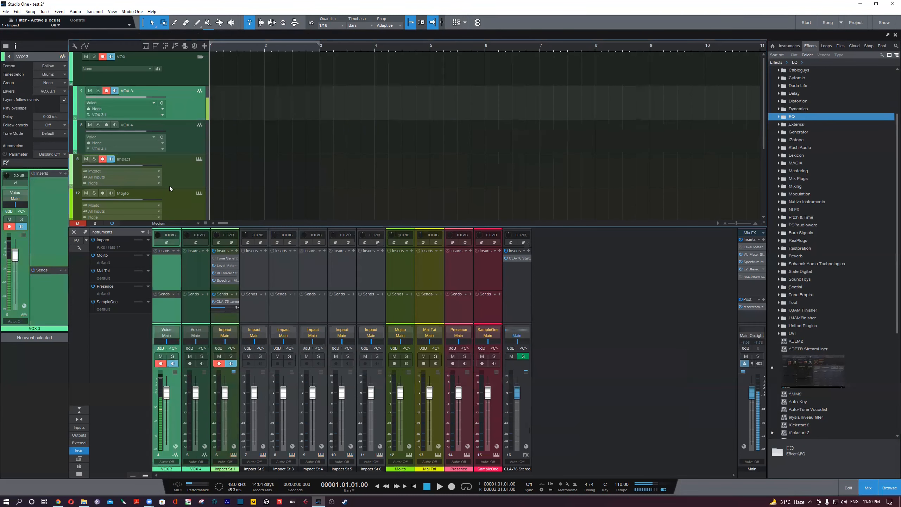
{"action": "left_click", "coordinate": [188, 181]}
{"action": "left_click", "coordinate": [197, 160]}
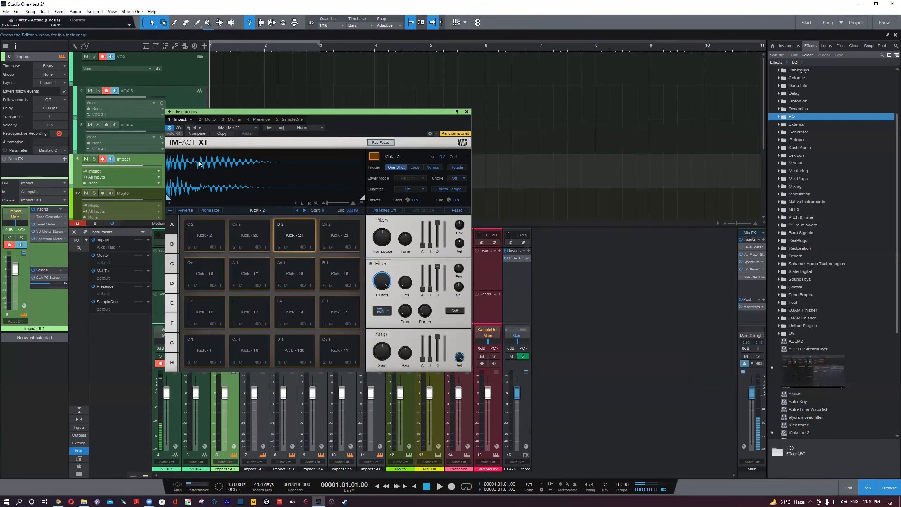
{"action": "left_click", "coordinate": [201, 242]}
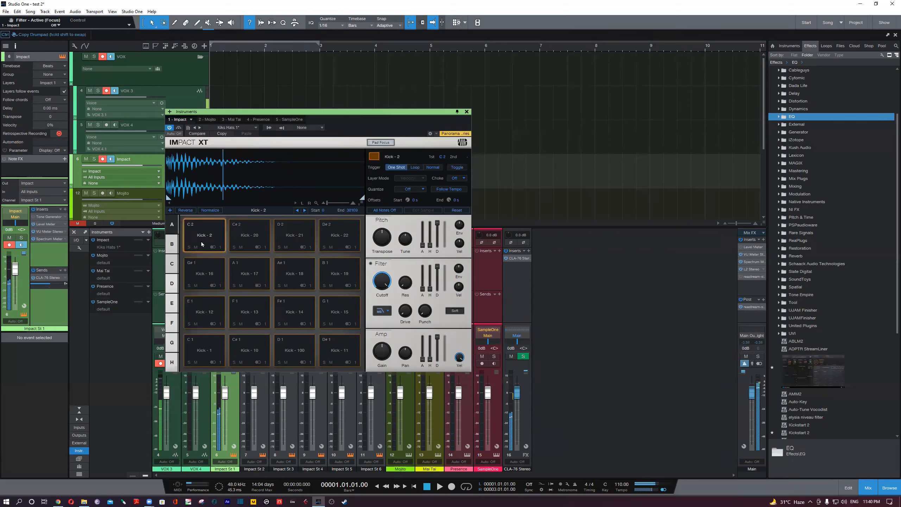
{"action": "left_click", "coordinate": [202, 243]}
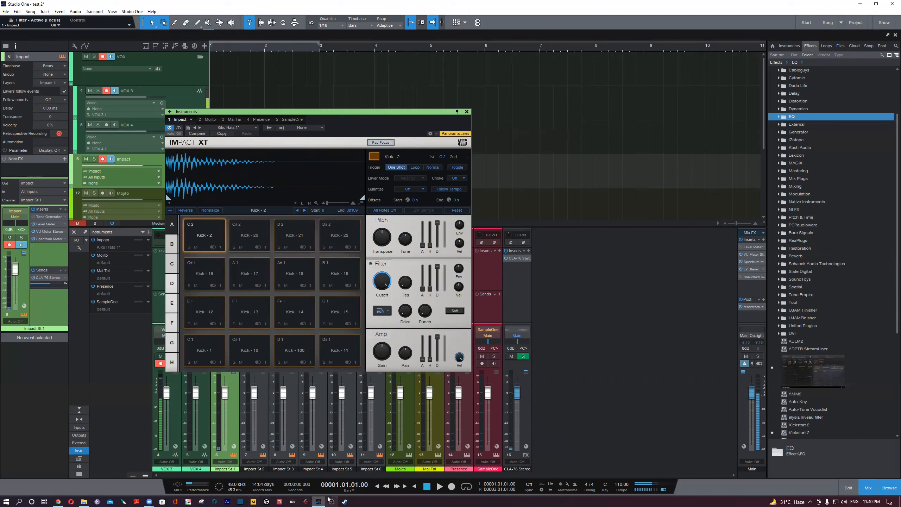
{"action": "mouse_move", "coordinate": [149, 500]}
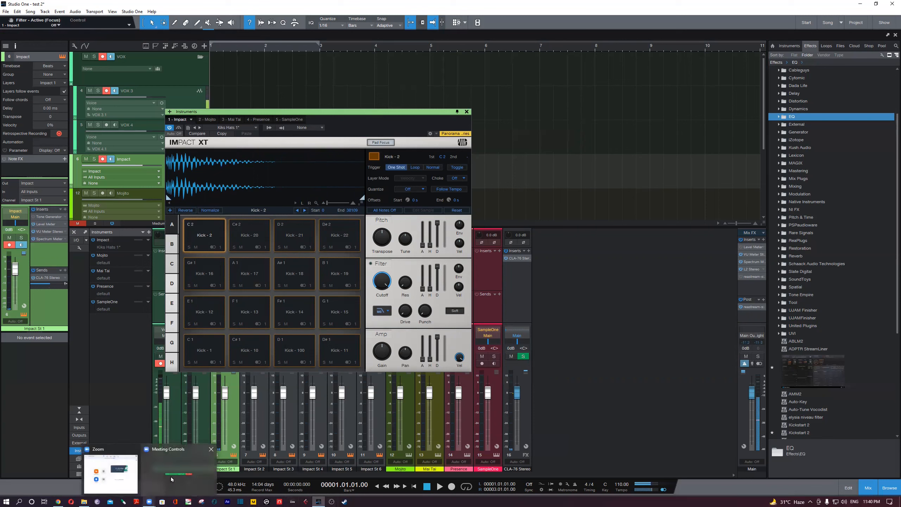
{"action": "mouse_move", "coordinate": [64, 499]}
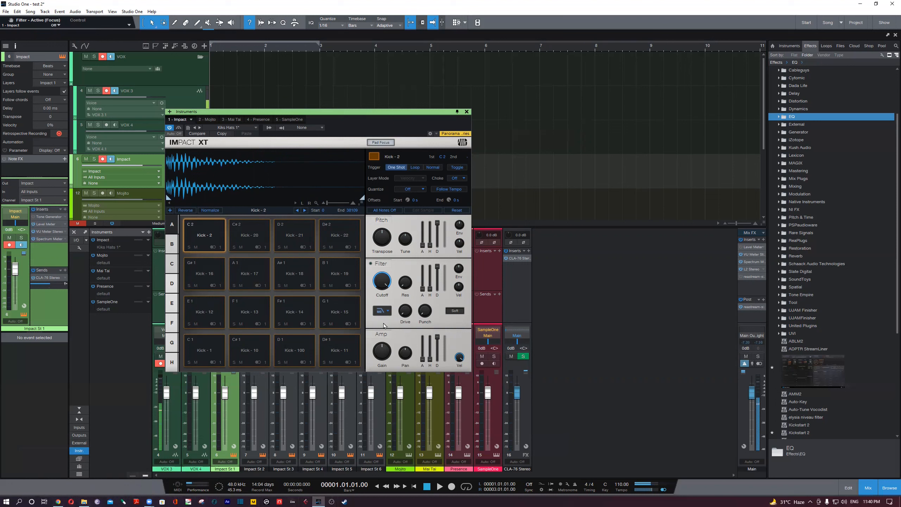
{"action": "left_click", "coordinate": [260, 244]}
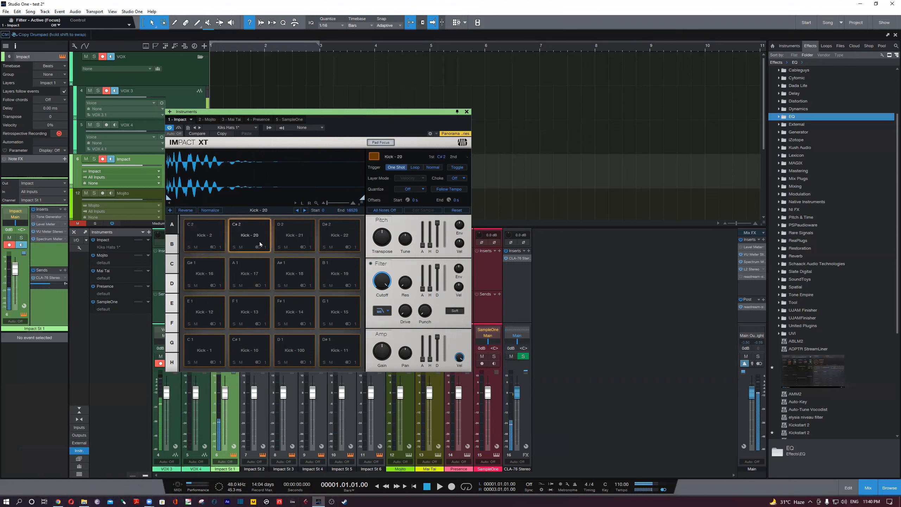
- Bring up VU Meter Stereo from the Impact channel, switch to Spectrum Meter and move its window upward
{"action": "left_click", "coordinate": [50, 231]}
{"action": "left_click_drag", "start_coordinate": [340, 199], "coordinate": [120, 355]}
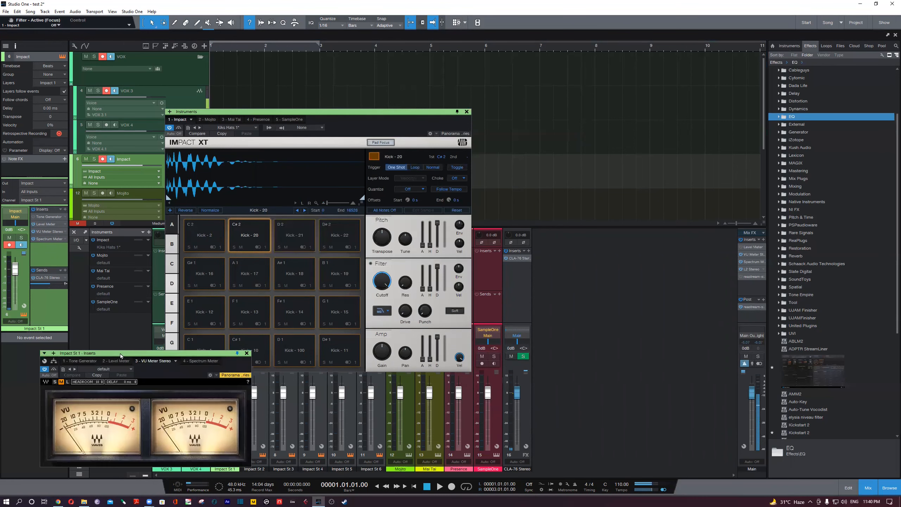
{"action": "left_click", "coordinate": [201, 361]}
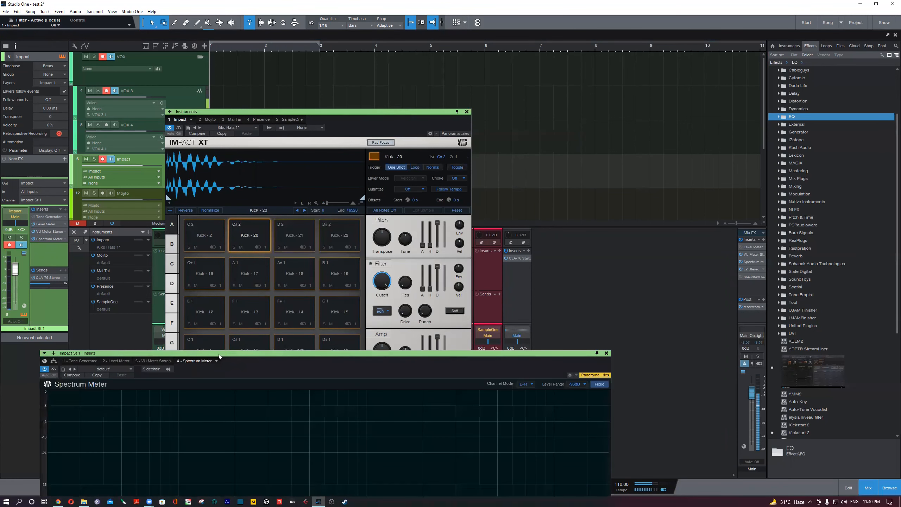
{"action": "left_click_drag", "start_coordinate": [231, 351], "coordinate": [353, 182]}
- Open the Impact channel's Level Meter beside Impact XT and close the Spectrum Meter window
{"action": "left_click", "coordinate": [49, 224]}
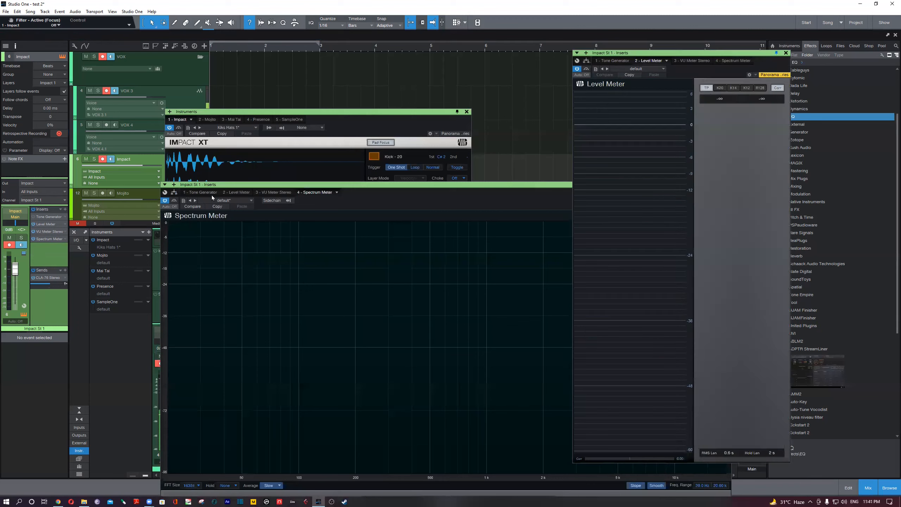
{"action": "left_click_drag", "start_coordinate": [556, 186], "coordinate": [529, 184]}
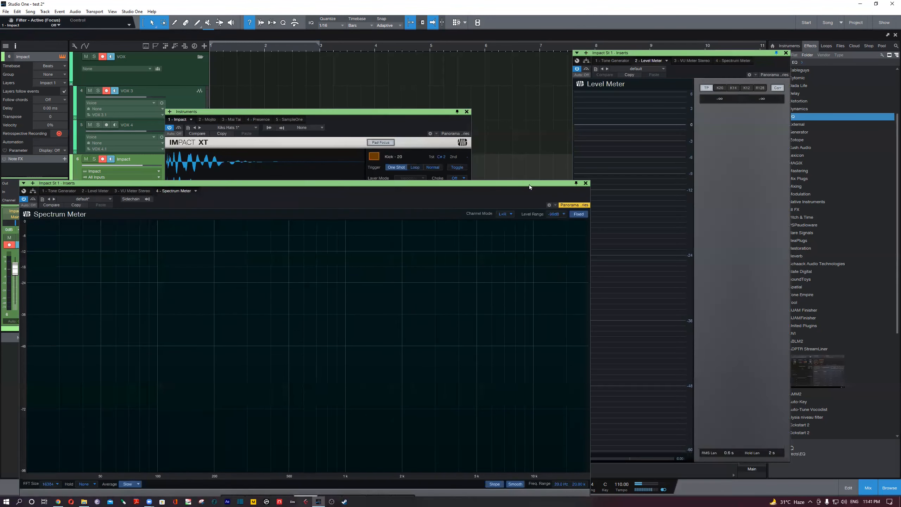
{"action": "left_click", "coordinate": [586, 183]}
- Play the Kick - 2, Kick - 17, Kick - 13 and Kick - 100 pads and compare their peaks on the Level Meter
{"action": "left_click", "coordinate": [213, 243]}
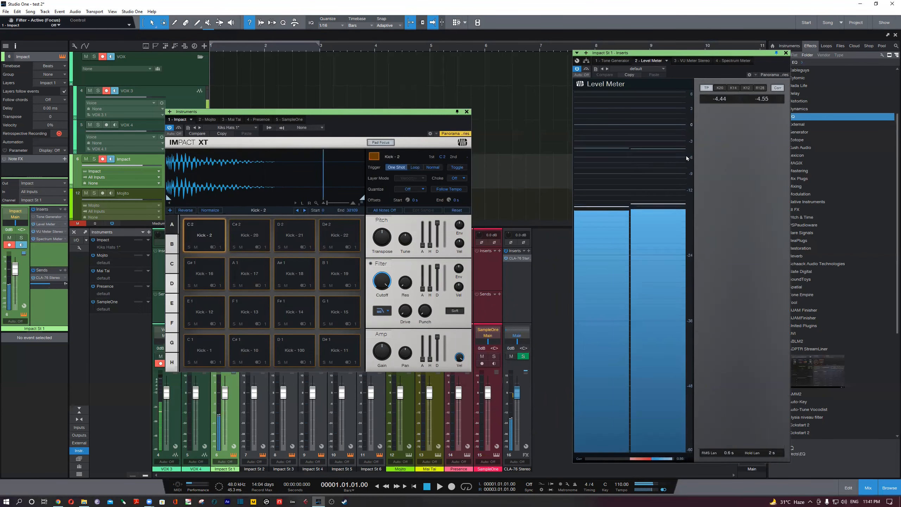
{"action": "left_click", "coordinate": [215, 244]}
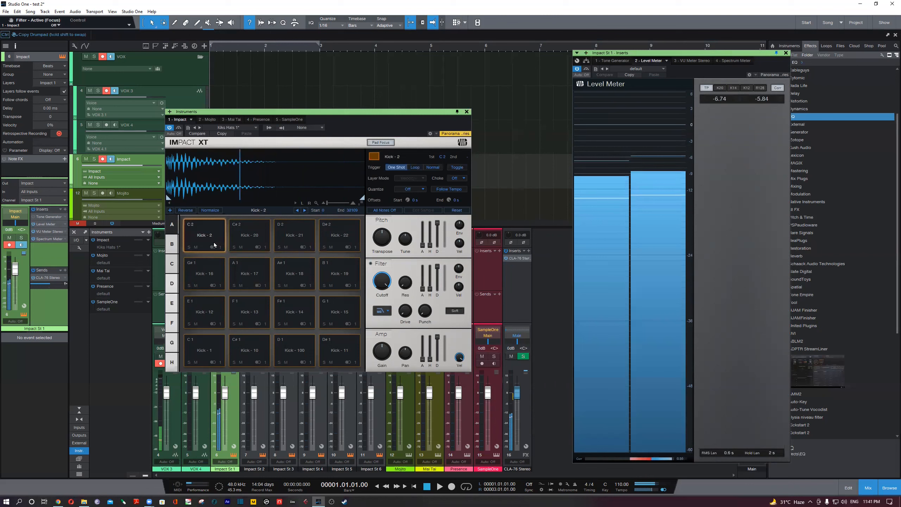
{"action": "left_click", "coordinate": [249, 266]}
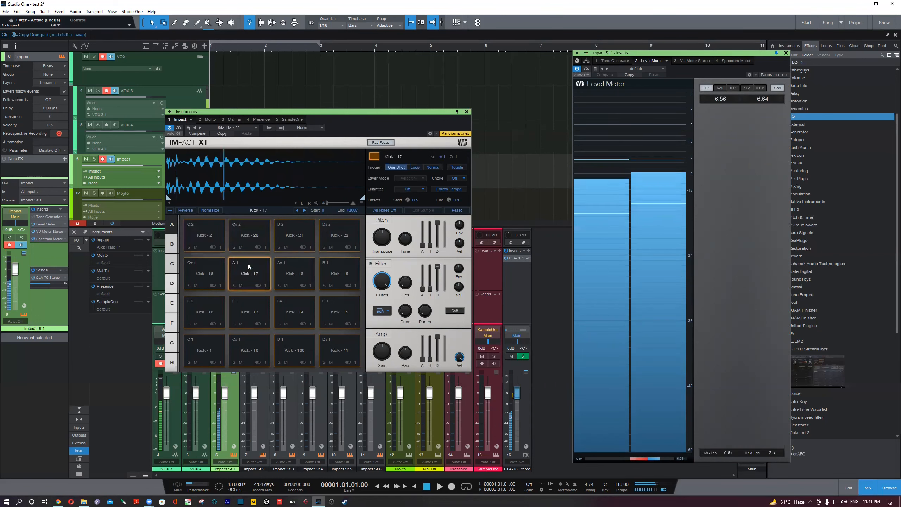
{"action": "left_click", "coordinate": [245, 312]}
{"action": "left_click", "coordinate": [295, 350]}
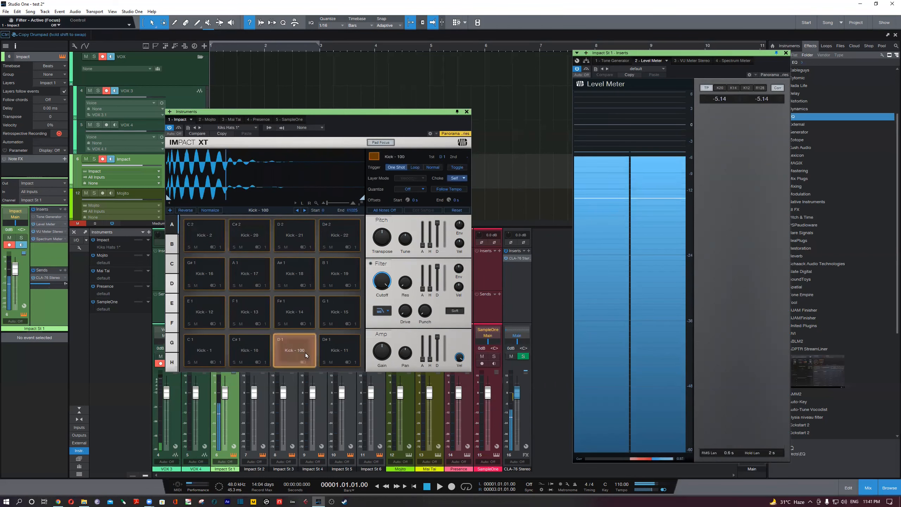
- Play the Kick - 14 pad in Impact XT and check its peak on the Level Meter
{"action": "left_click", "coordinate": [294, 311]}
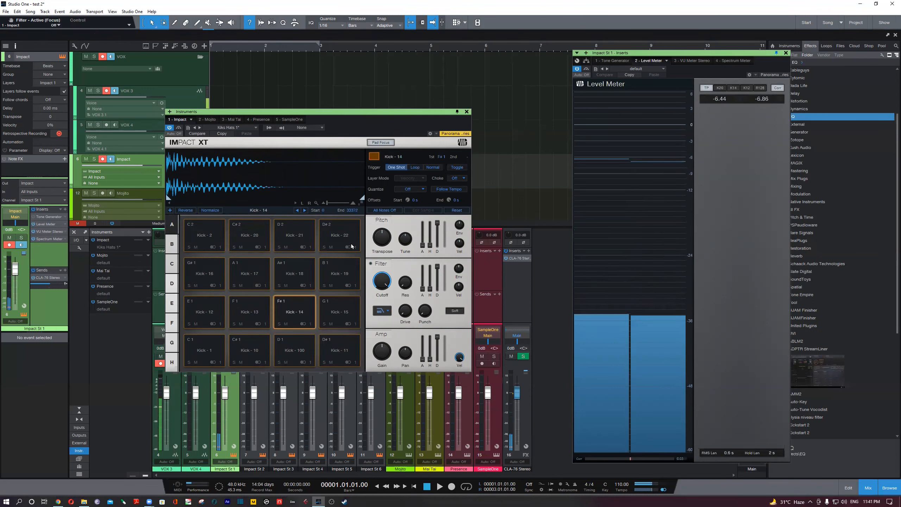
{"action": "mouse_move", "coordinate": [665, 187]}
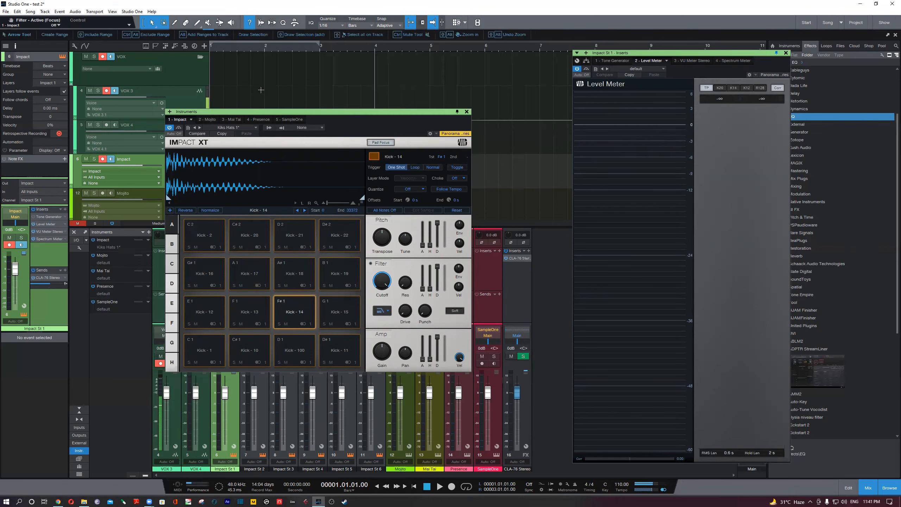
- Move the Impact XT window down over the mixer and close the Level Meter window
{"action": "left_click_drag", "start_coordinate": [310, 112], "coordinate": [303, 180]}
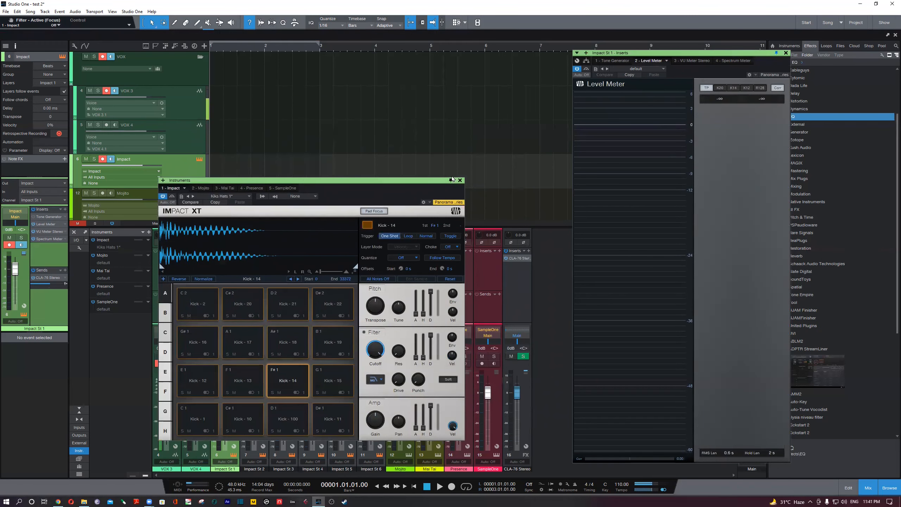
{"action": "left_click_drag", "start_coordinate": [419, 180], "coordinate": [656, 213]}
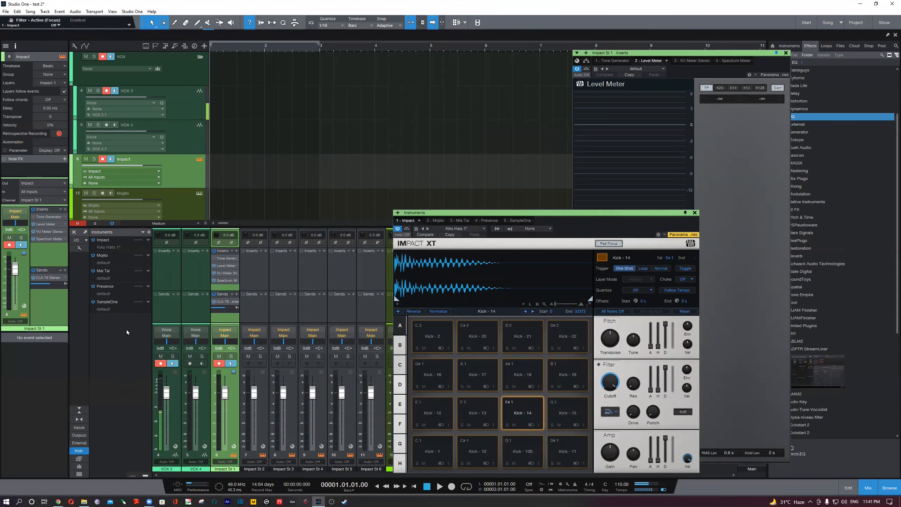
{"action": "key", "text": "F11"}
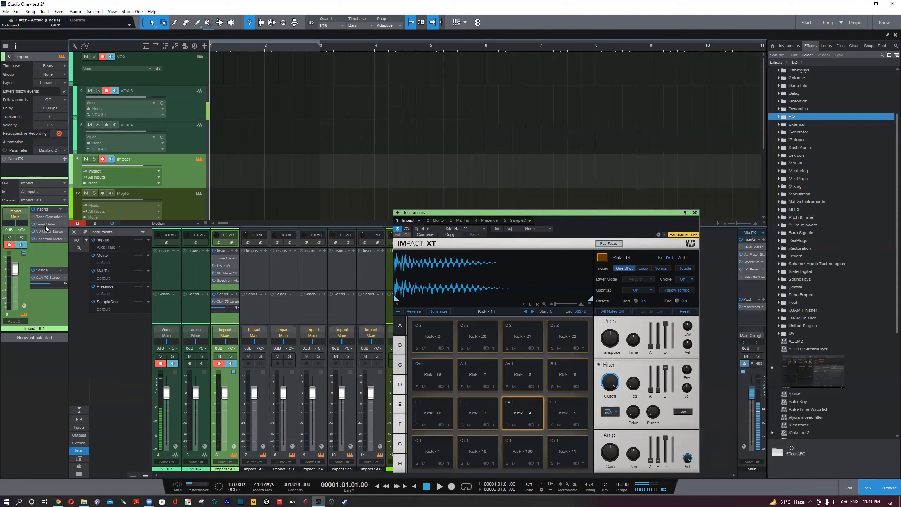
- Open the Impact channel's VU Meter Stereo and arrange its window side by side with Impact XT, level with its title bar
{"action": "left_click", "coordinate": [45, 235]}
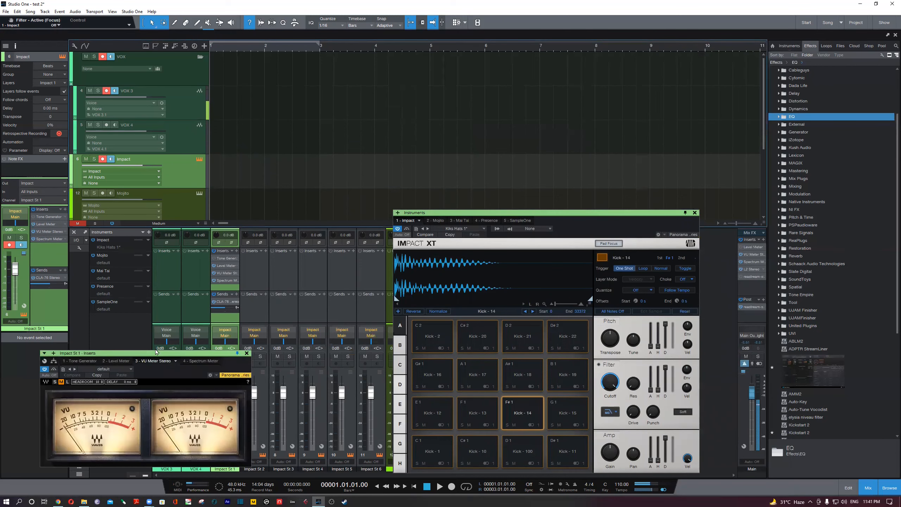
{"action": "left_click_drag", "start_coordinate": [144, 354], "coordinate": [784, 304]}
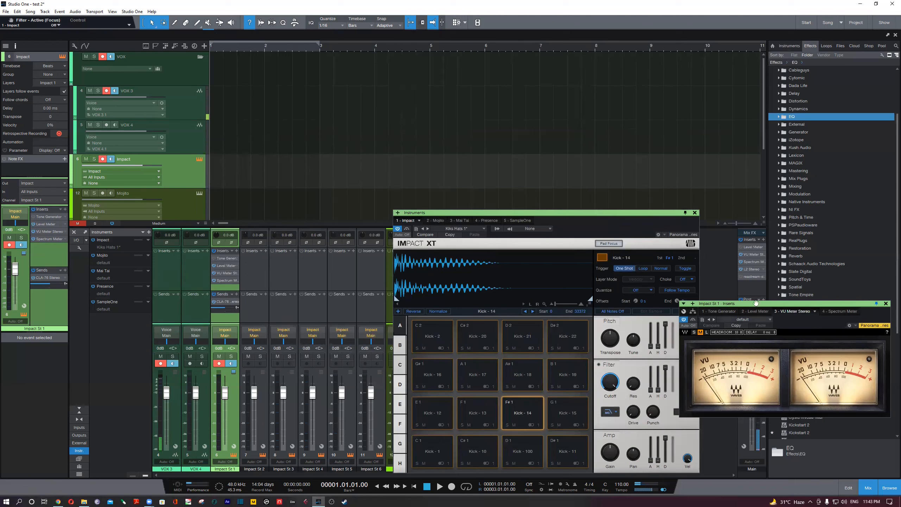
{"action": "left_click_drag", "start_coordinate": [756, 304], "coordinate": [671, 295]}
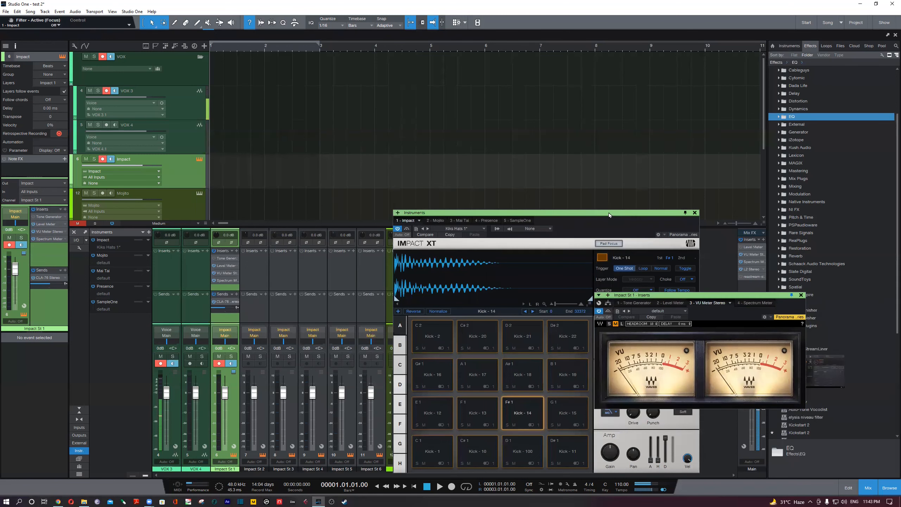
{"action": "left_click_drag", "start_coordinate": [608, 212], "coordinate": [547, 213]}
{"action": "left_click", "coordinate": [704, 299]}
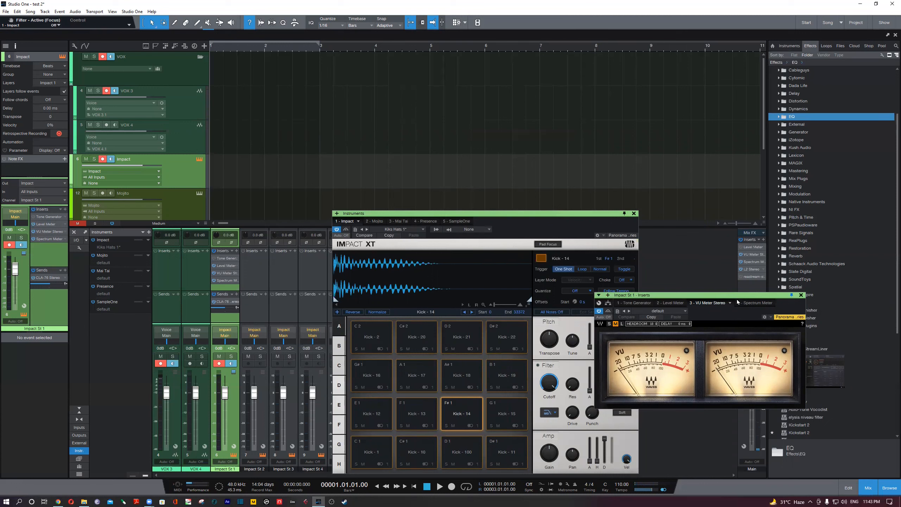
{"action": "left_click_drag", "start_coordinate": [726, 295], "coordinate": [772, 307]}
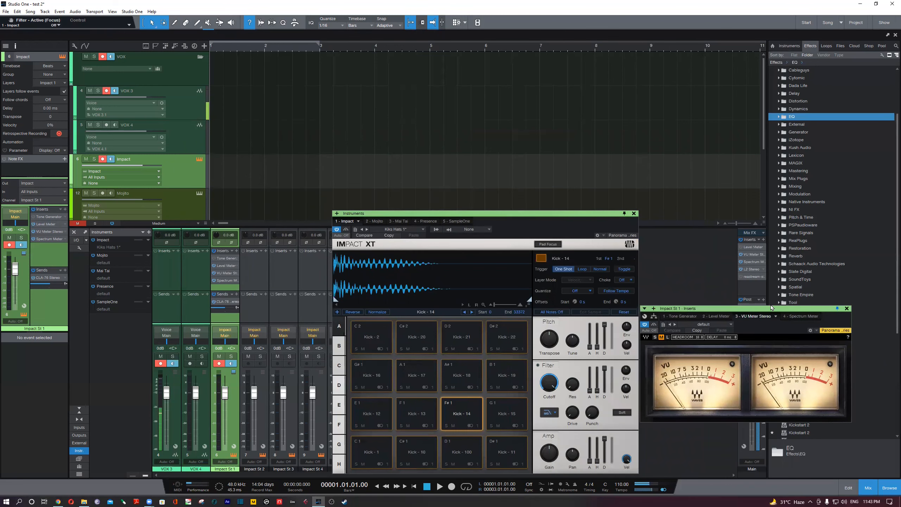
{"action": "left_click_drag", "start_coordinate": [772, 308], "coordinate": [771, 213]}
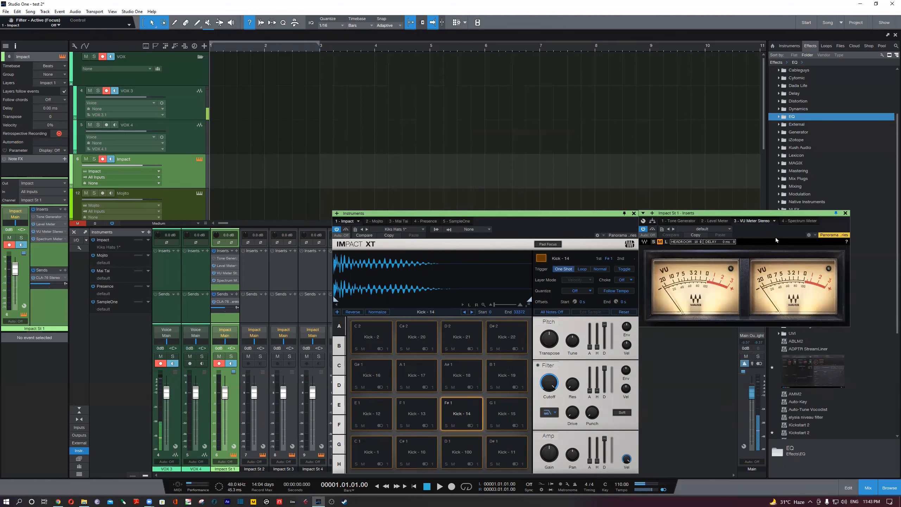
{"action": "left_click", "coordinate": [573, 213]}
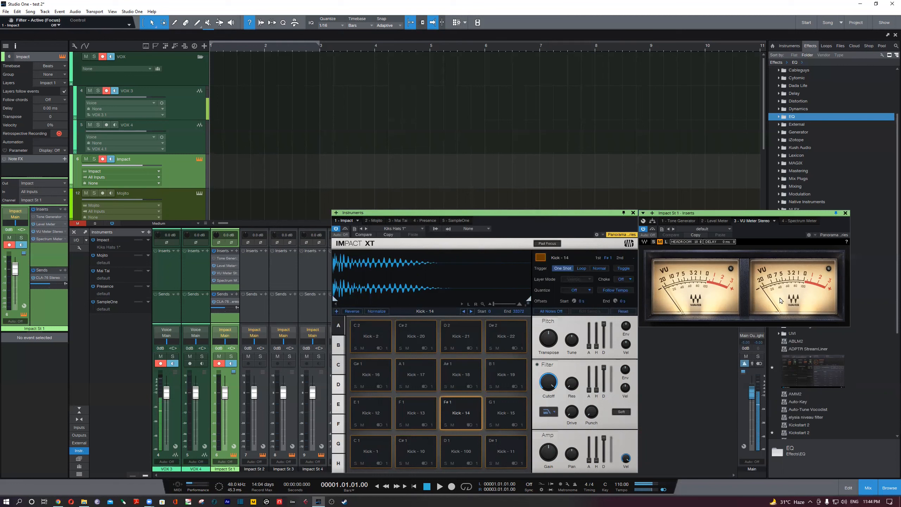
{"action": "left_click", "coordinate": [762, 218]}
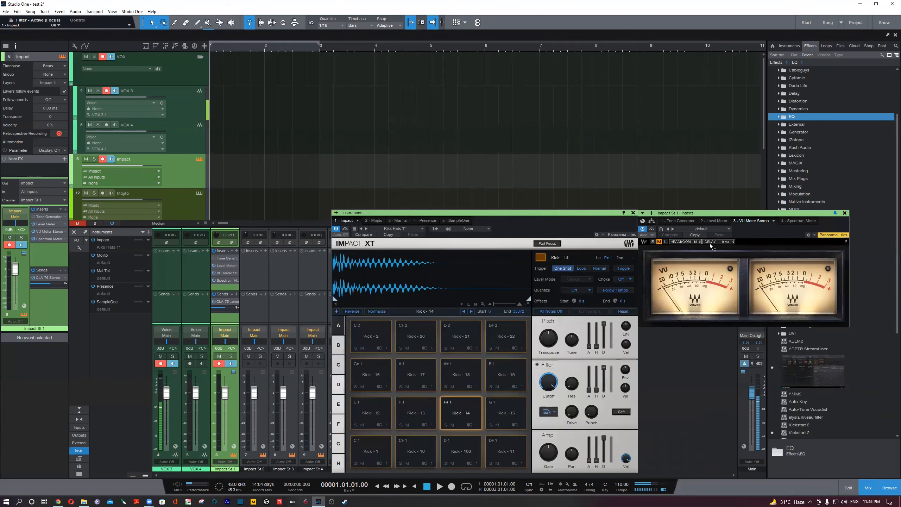
{"action": "left_click_drag", "start_coordinate": [547, 212], "coordinate": [547, 213]}
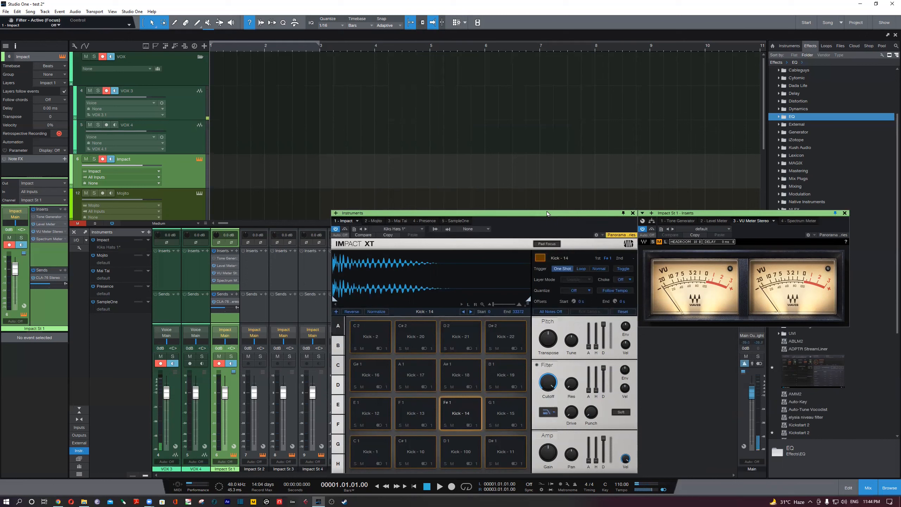
{"action": "left_click", "coordinate": [695, 214]}
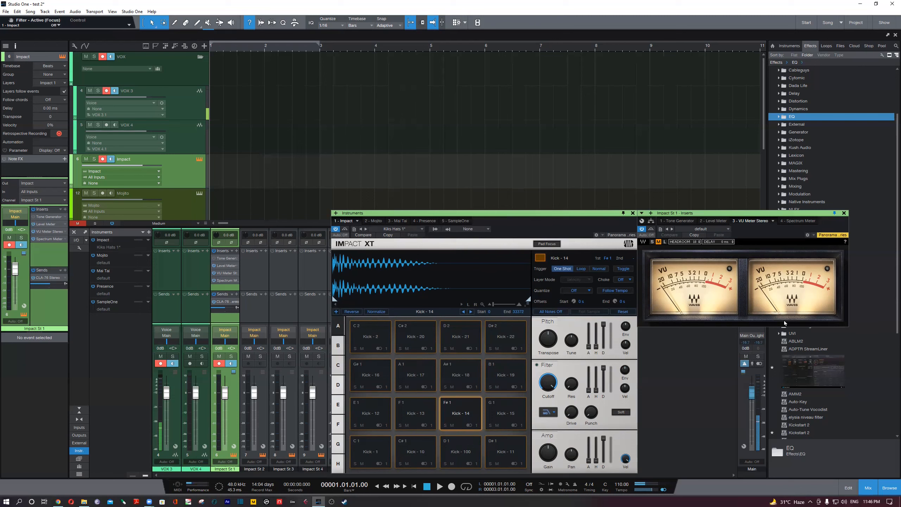
- Close the Impact XT window and move the Impact channel's VU Meter Stereo window up over the arrangement
{"action": "left_click_drag", "start_coordinate": [600, 215], "coordinate": [556, 186]}
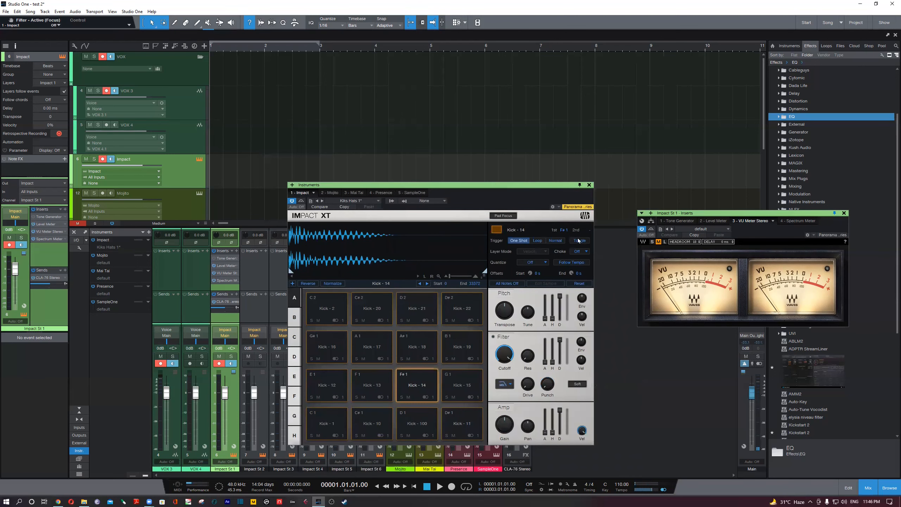
{"action": "left_click", "coordinate": [589, 185]}
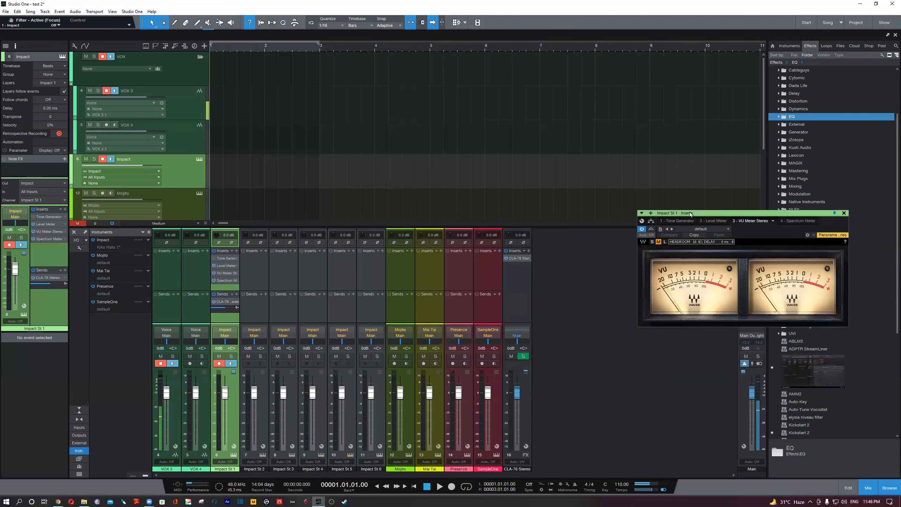
{"action": "left_click_drag", "start_coordinate": [691, 214], "coordinate": [494, 101]}
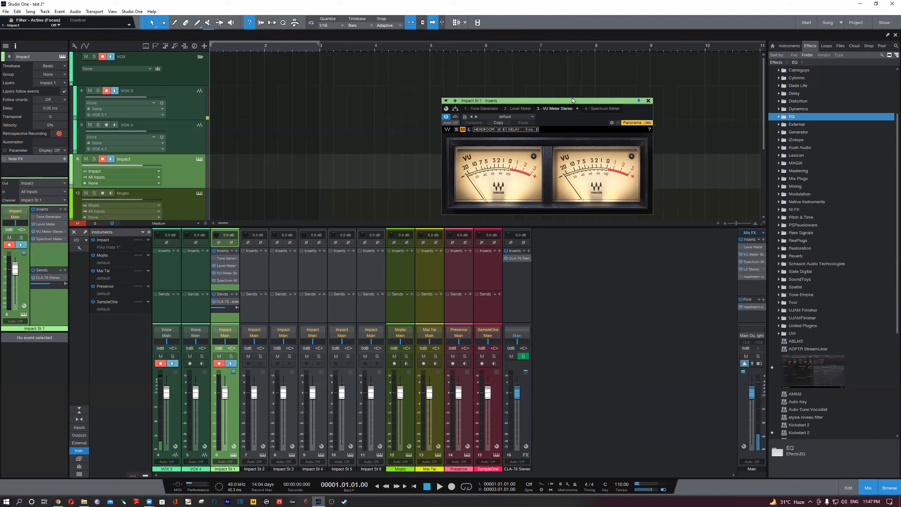
{"action": "left_click_drag", "start_coordinate": [590, 101], "coordinate": [611, 90]}
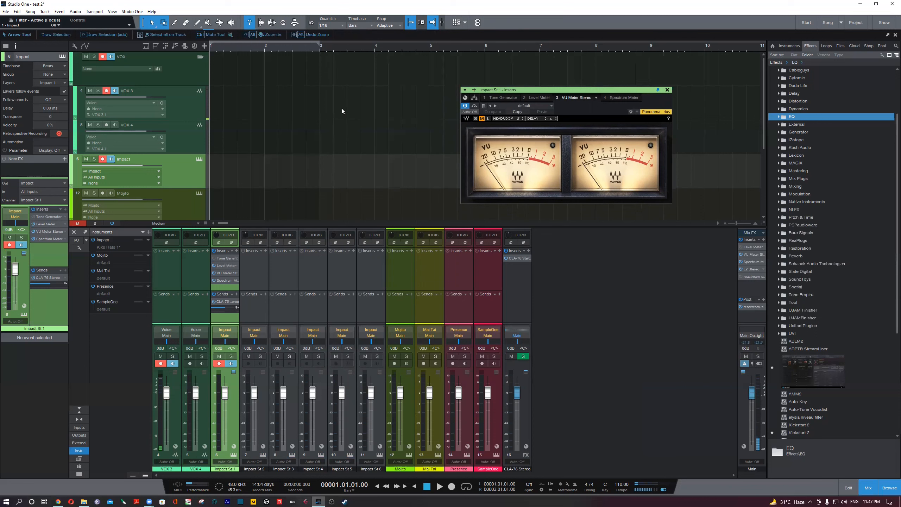
{"action": "left_click_drag", "start_coordinate": [538, 91], "coordinate": [539, 90]}
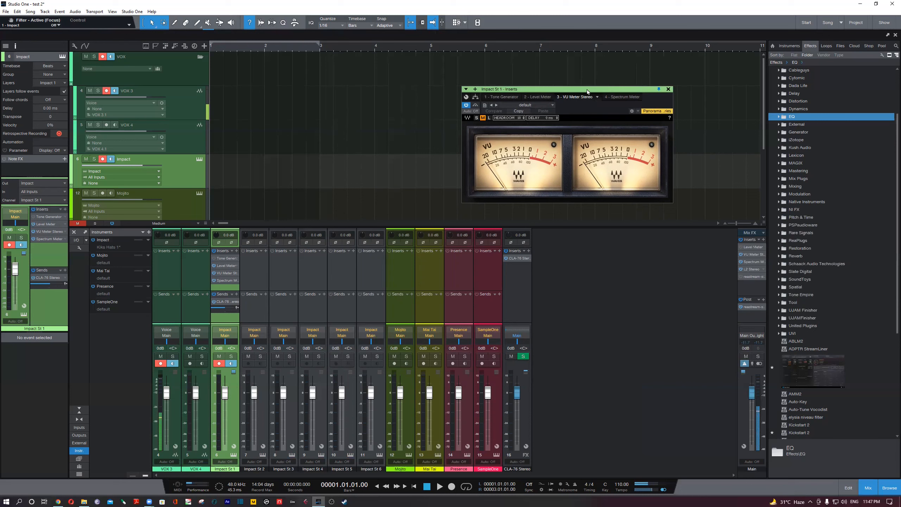
{"action": "left_click_drag", "start_coordinate": [588, 91], "coordinate": [581, 93]}
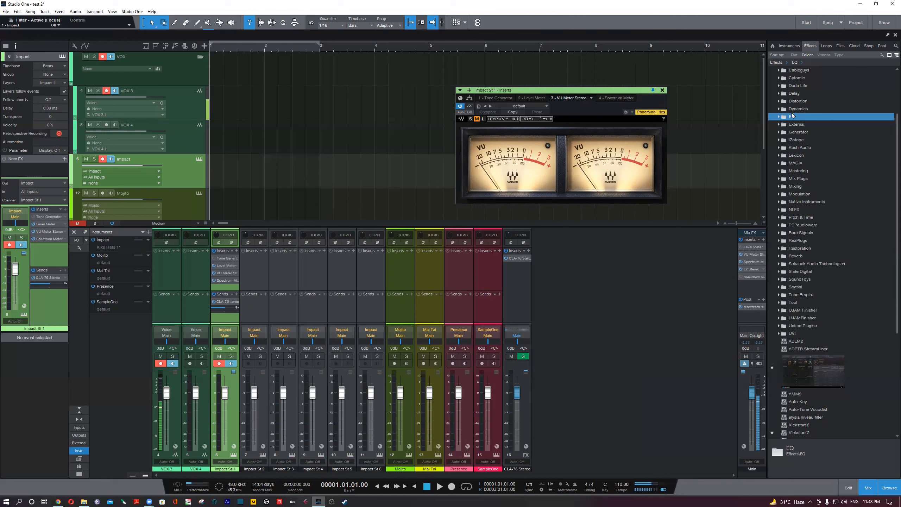
- Look through the Effects browser's Analysis folder for metering plug-ins, collapsing the Spectrum Meter presets and the folder when finished
{"action": "scroll", "coordinate": [831, 337], "scroll_direction": "down", "scroll_amount": 3}
{"action": "scroll", "coordinate": [830, 336], "scroll_direction": "down", "scroll_amount": 5}
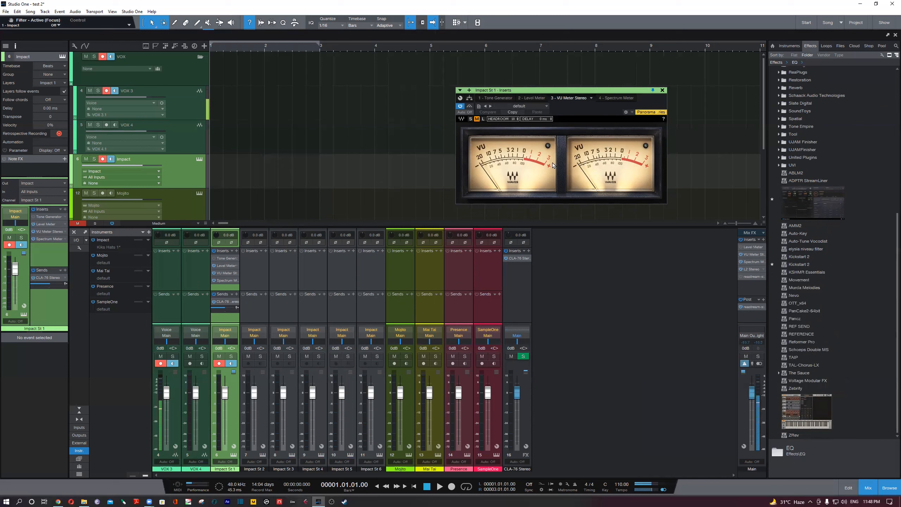
{"action": "left_click", "coordinate": [461, 119]}
{"action": "left_click", "coordinate": [442, 137]}
{"action": "scroll", "coordinate": [834, 195], "scroll_direction": "up", "scroll_amount": 4}
{"action": "scroll", "coordinate": [838, 159], "scroll_direction": "up", "scroll_amount": 5}
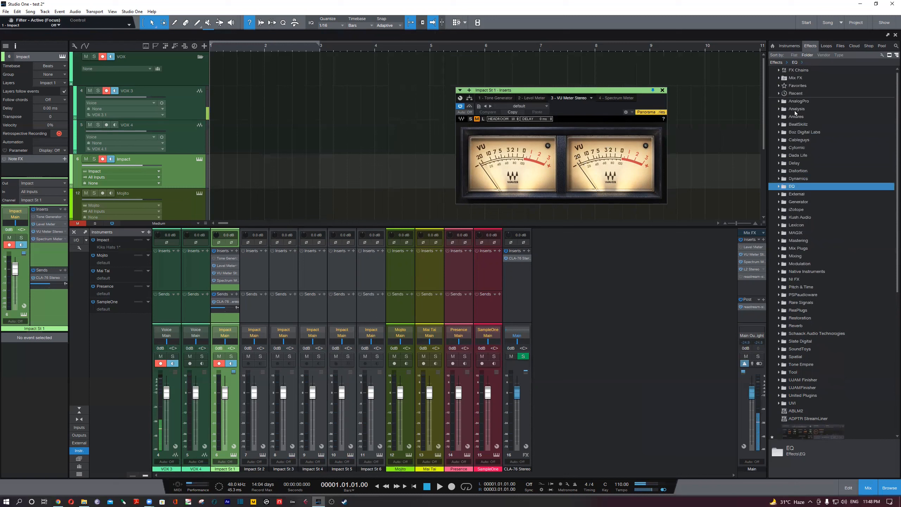
{"action": "double_click", "coordinate": [802, 110]}
{"action": "scroll", "coordinate": [816, 388], "scroll_direction": "down", "scroll_amount": 3}
{"action": "scroll", "coordinate": [816, 388], "scroll_direction": "down", "scroll_amount": 1}
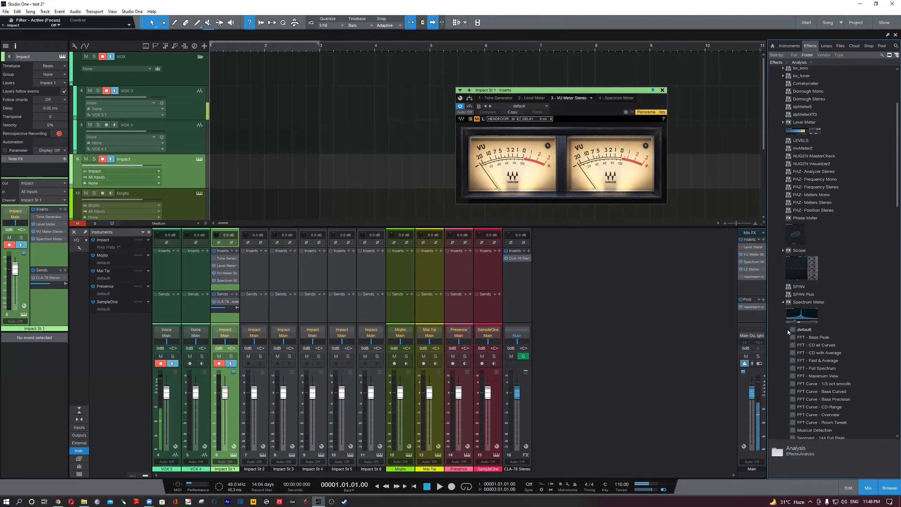
{"action": "left_click", "coordinate": [783, 302]}
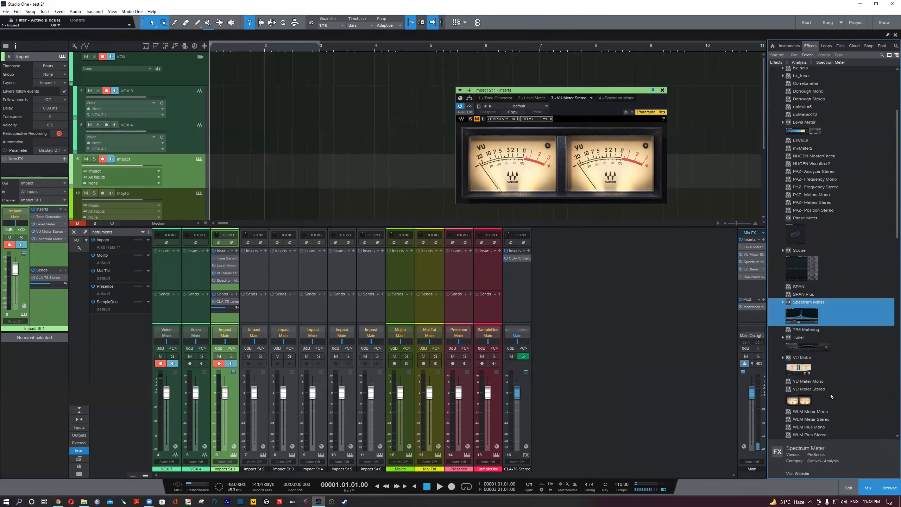
{"action": "scroll", "coordinate": [816, 394], "scroll_direction": "up", "scroll_amount": 5}
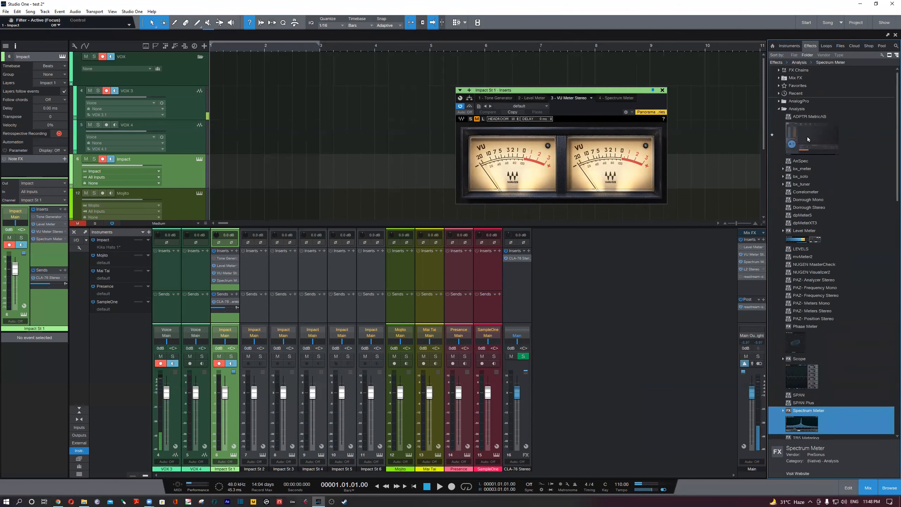
{"action": "double_click", "coordinate": [795, 110]}
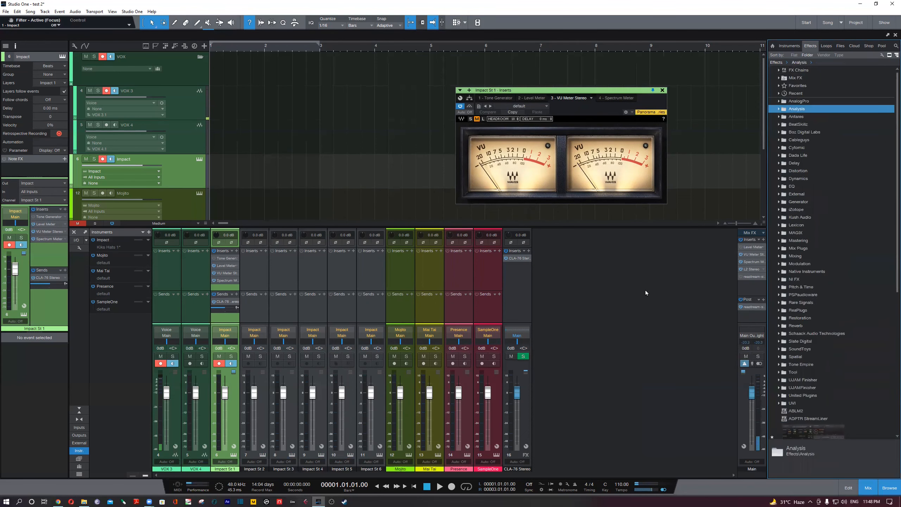
- Compare the VU Meter Stereo's S, M and L sizes, leave it at L and shift its window slightly down over the mixer
{"action": "left_click", "coordinate": [471, 120]}
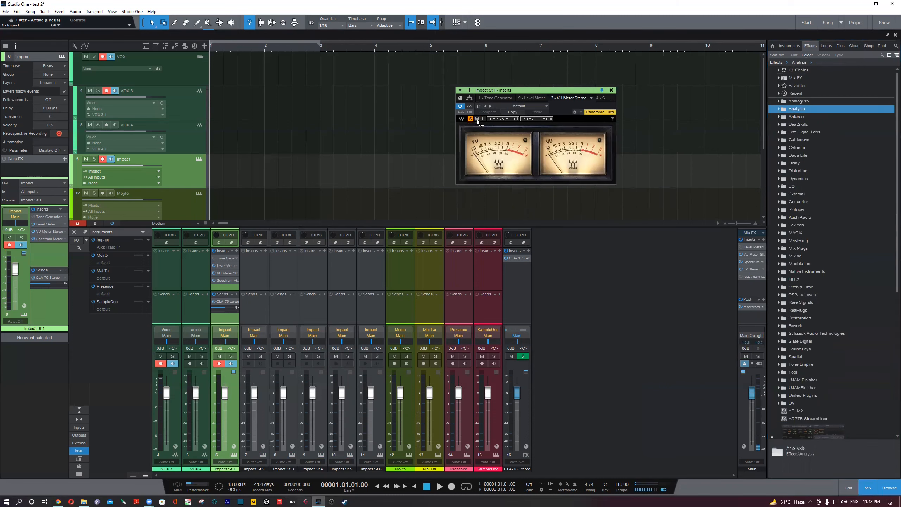
{"action": "left_click", "coordinate": [477, 120]}
{"action": "left_click", "coordinate": [483, 120]}
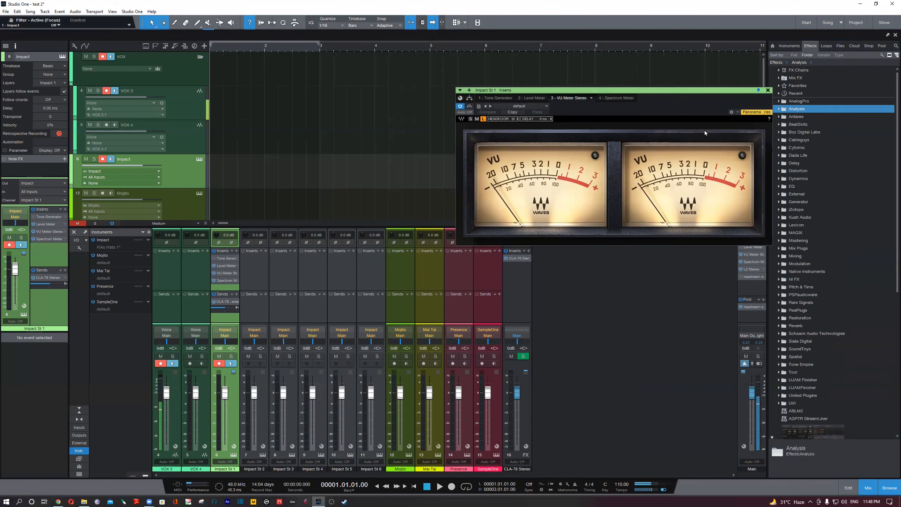
{"action": "left_click_drag", "start_coordinate": [696, 92], "coordinate": [664, 116]}
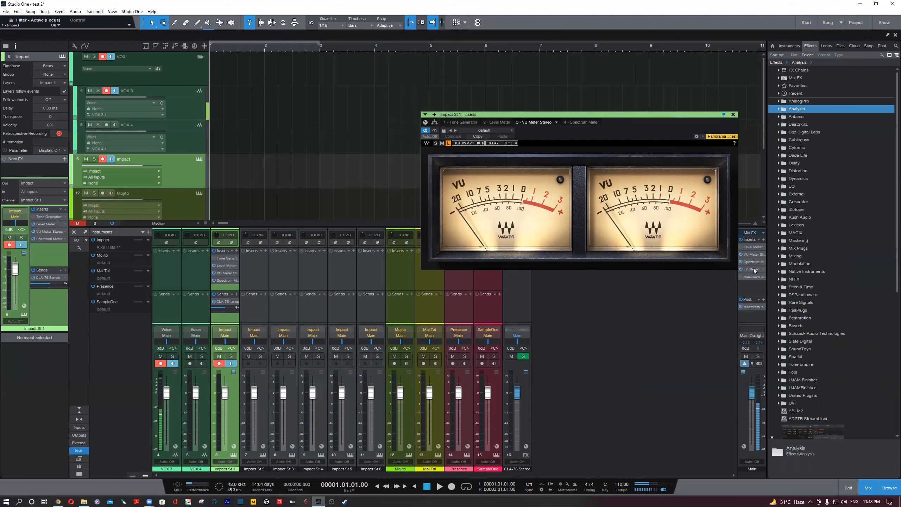
- Examine the VU Meter Stereo and L2 Stereo inserts on the Main output channel, closing each window after viewing
{"action": "double_click", "coordinate": [752, 254]}
{"action": "left_click", "coordinate": [663, 377]}
{"action": "left_click", "coordinate": [679, 319]}
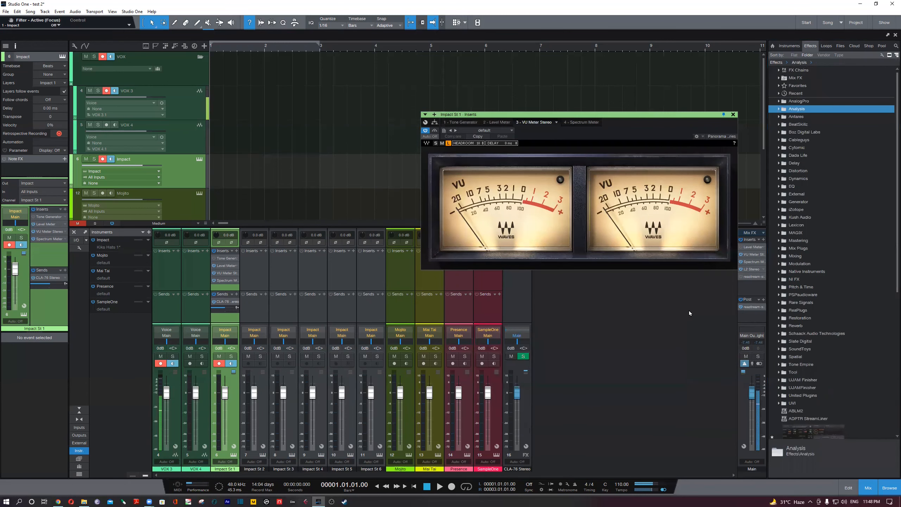
{"action": "double_click", "coordinate": [748, 269]}
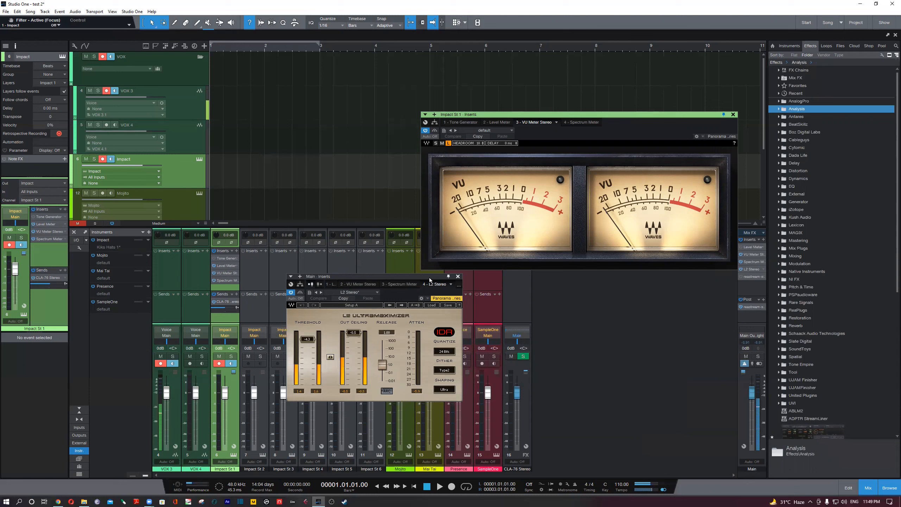
{"action": "left_click_drag", "start_coordinate": [430, 280], "coordinate": [657, 286]}
{"action": "left_click", "coordinate": [685, 282]}
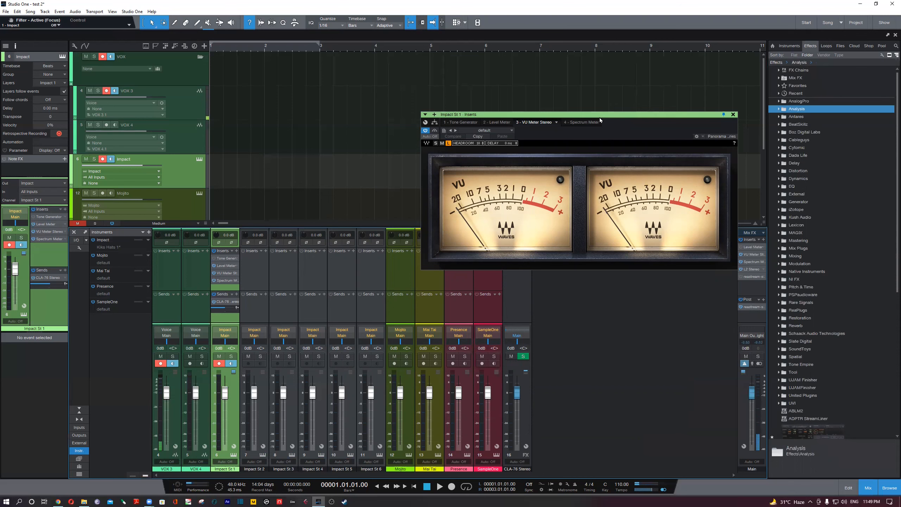
- Examine the Impact channel's Spectrum Meter with its window moved fully into view, and close the inserts window
{"action": "left_click_drag", "start_coordinate": [597, 115], "coordinate": [582, 113]}
{"action": "left_click", "coordinate": [578, 121]}
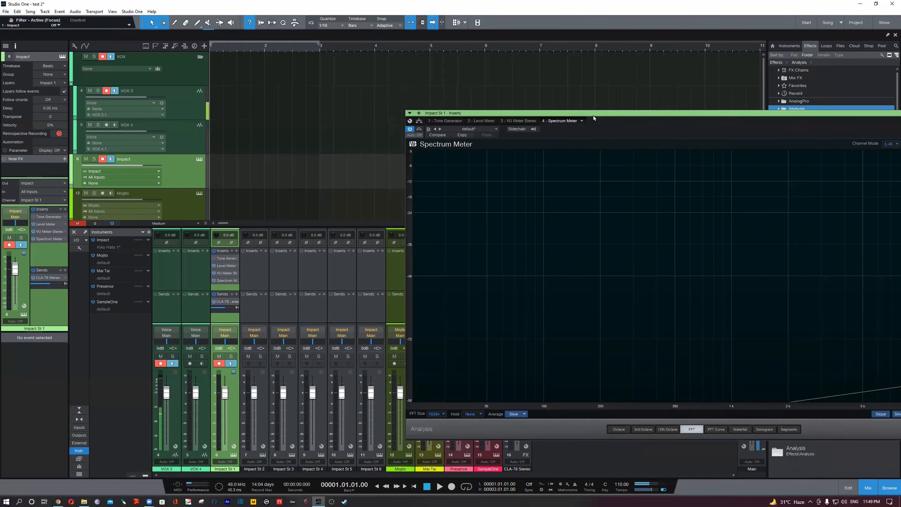
{"action": "left_click_drag", "start_coordinate": [593, 115], "coordinate": [350, 116]}
{"action": "left_click", "coordinate": [350, 115]}
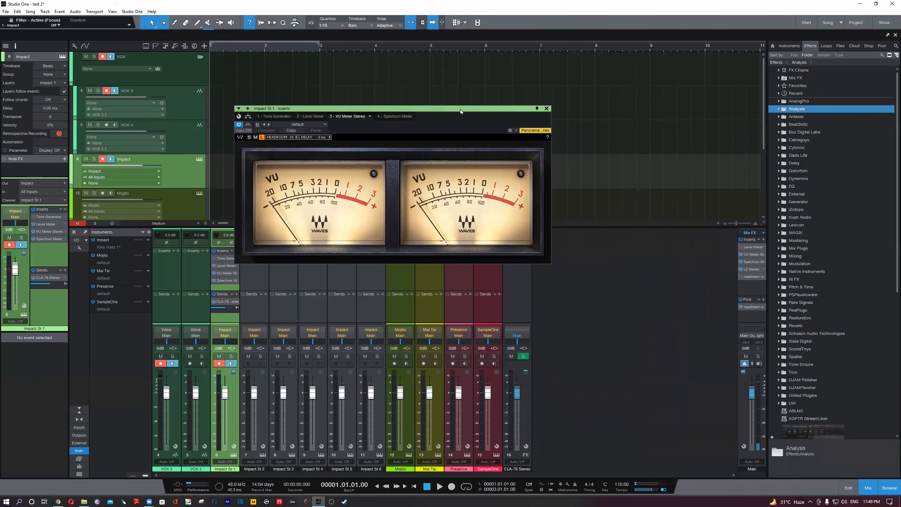
{"action": "left_click_drag", "start_coordinate": [465, 109], "coordinate": [578, 120]}
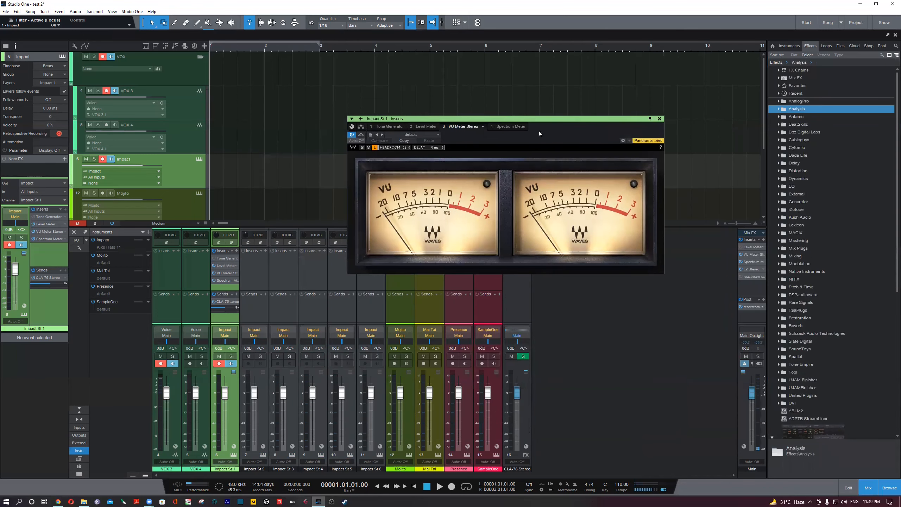
{"action": "left_click", "coordinate": [506, 127]}
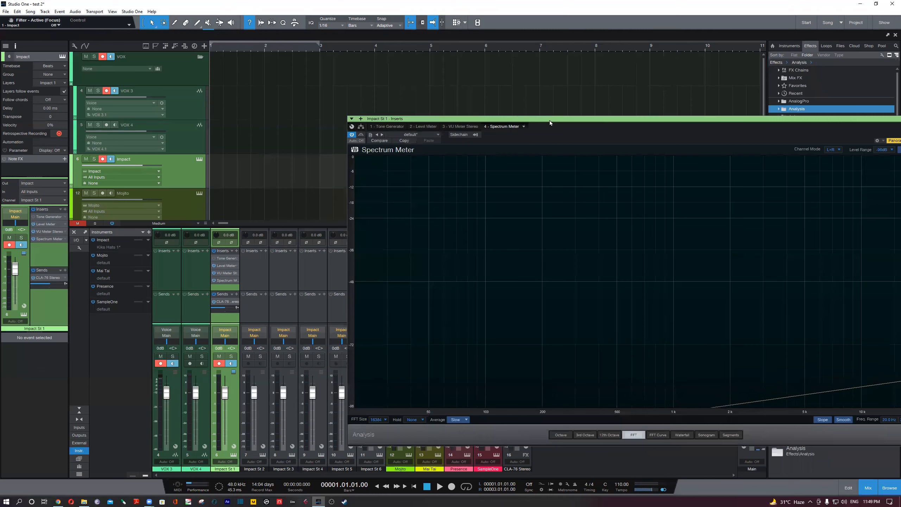
{"action": "left_click_drag", "start_coordinate": [549, 121], "coordinate": [393, 103]}
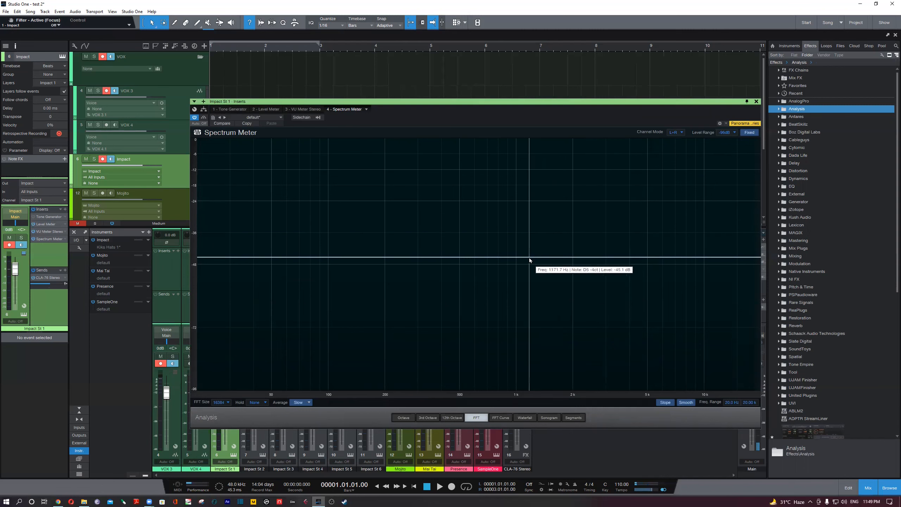
{"action": "left_click", "coordinate": [757, 101]}
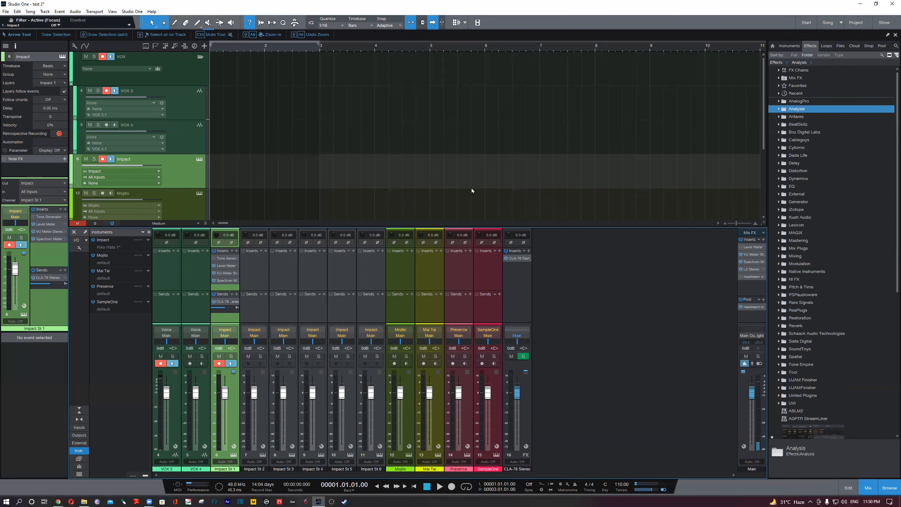
- Hide the mixer and collapse the VOX folder track in the arrangement
{"action": "key", "text": "F3"}
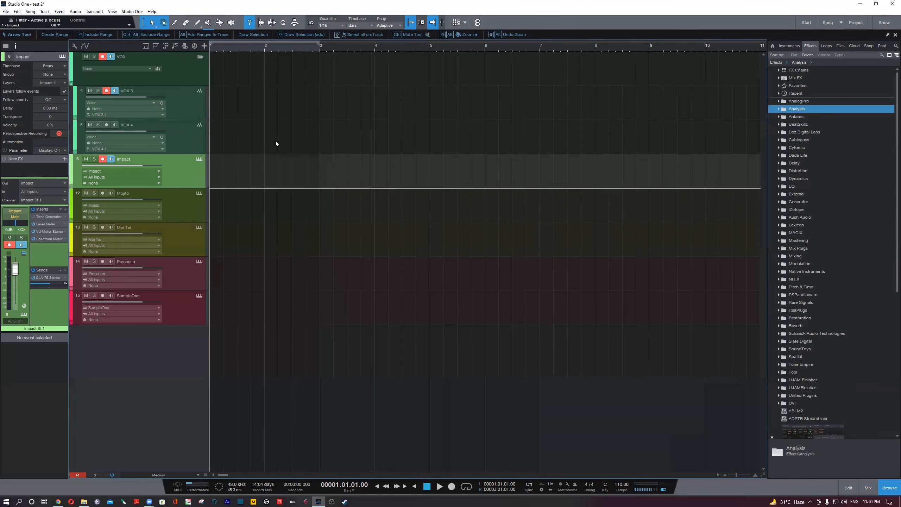
{"action": "left_click", "coordinate": [197, 60]}
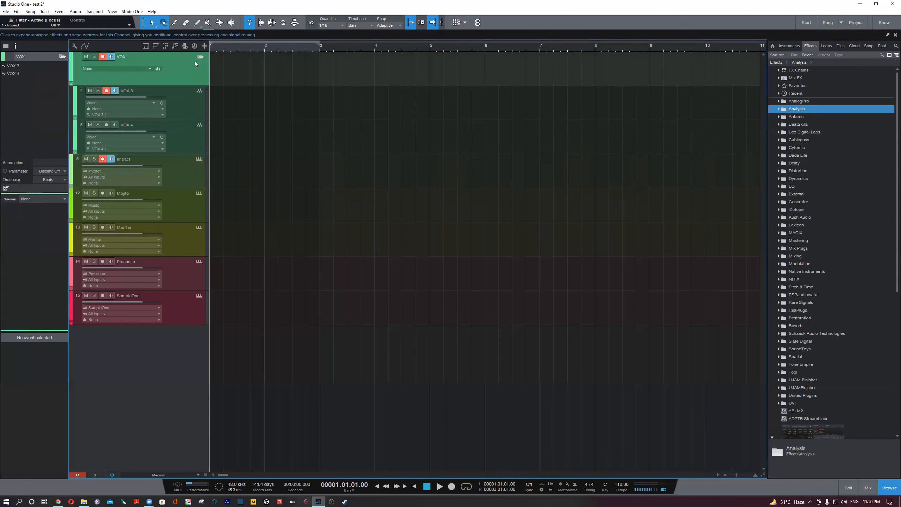
{"action": "left_click", "coordinate": [200, 57]}
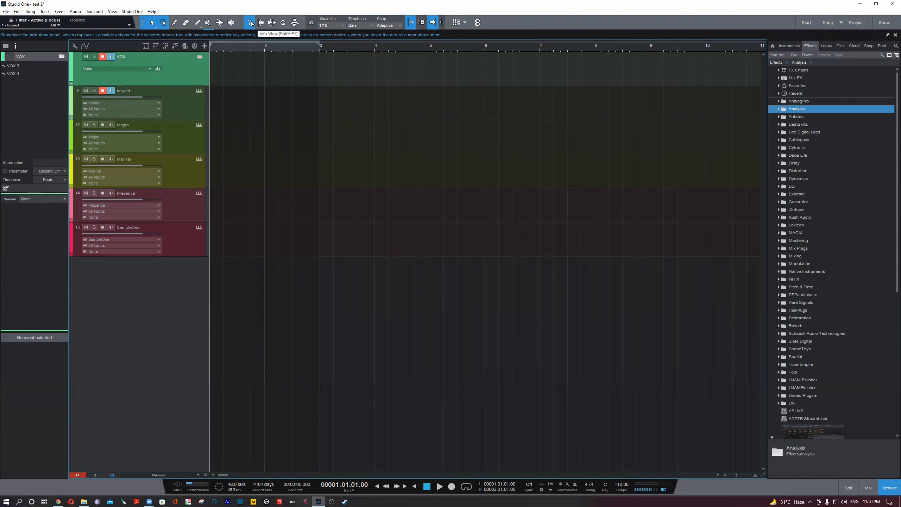
- Show the Macro Toolbar, examine the Action and Name lists on its Global page, and hide the toolbar again
{"action": "left_click", "coordinate": [296, 23]}
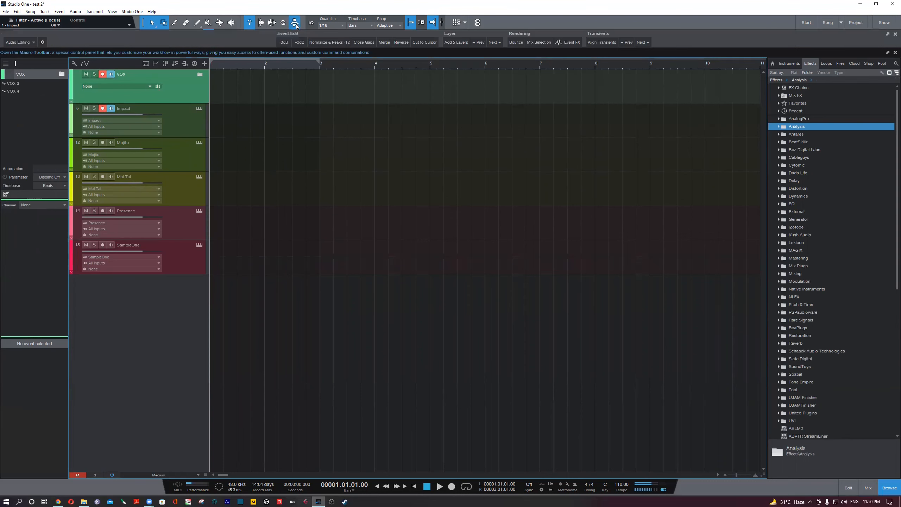
{"action": "left_click", "coordinate": [22, 43]}
{"action": "left_click", "coordinate": [18, 52]}
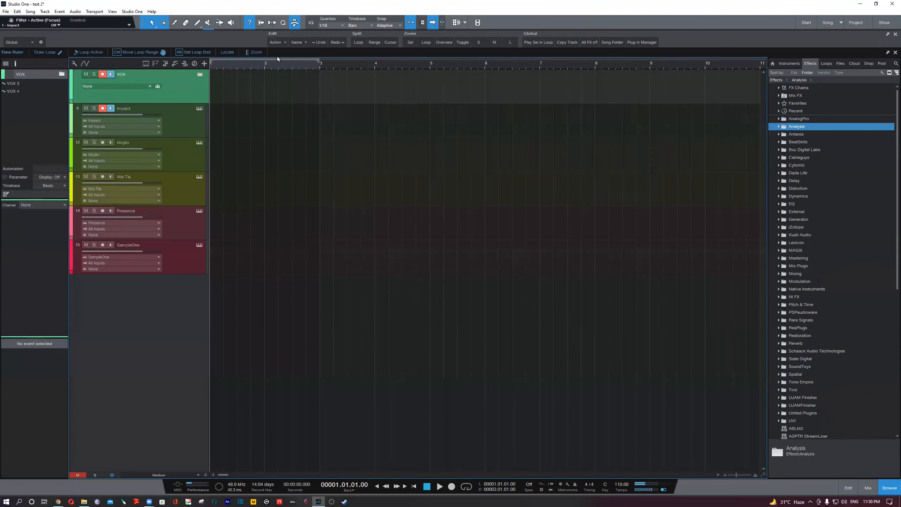
{"action": "left_click", "coordinate": [277, 43]}
{"action": "left_click", "coordinate": [294, 43]}
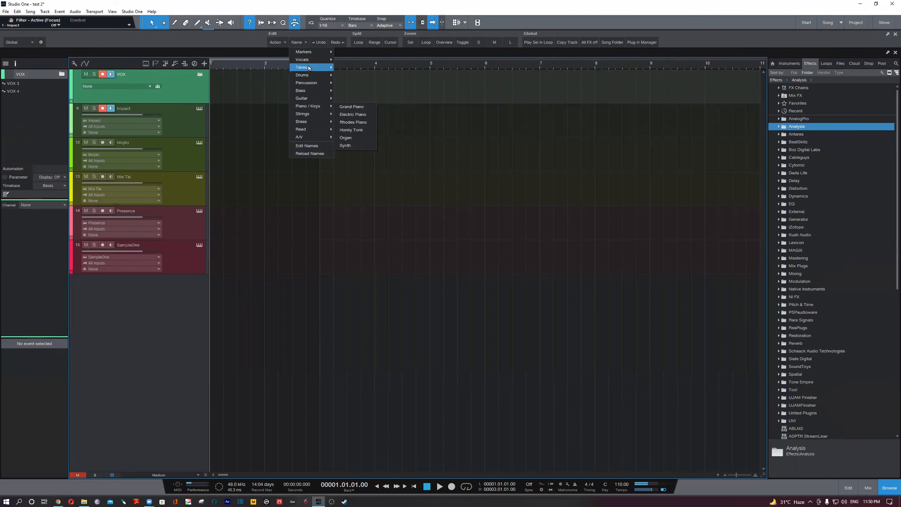
{"action": "left_click", "coordinate": [243, 43]}
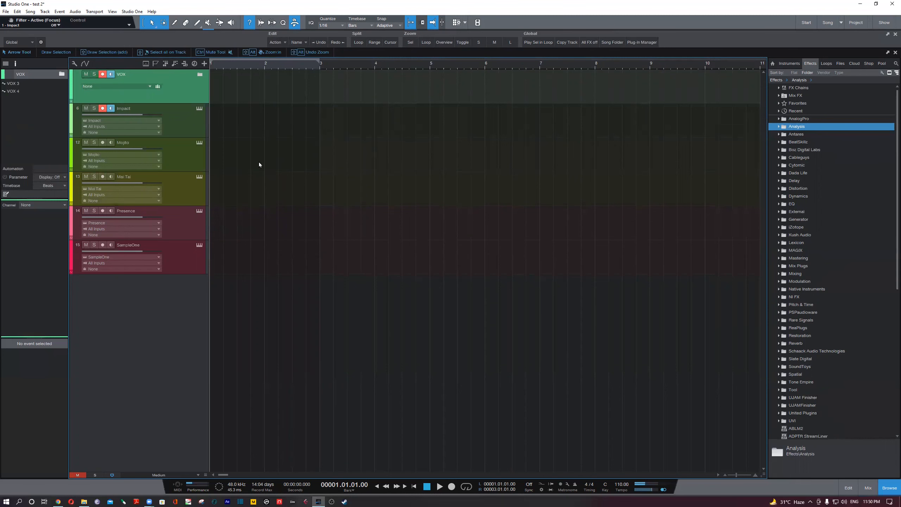
{"action": "left_click", "coordinate": [293, 24]}
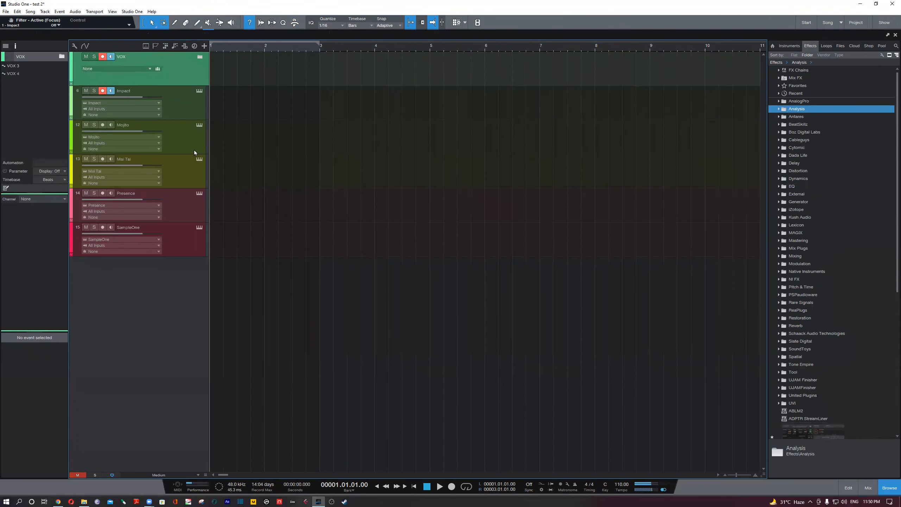
- Select the Mai Tai track and bring up the browser's home page, toggling the browser off and on
{"action": "left_click", "coordinate": [194, 113]}
{"action": "left_click", "coordinate": [190, 170]}
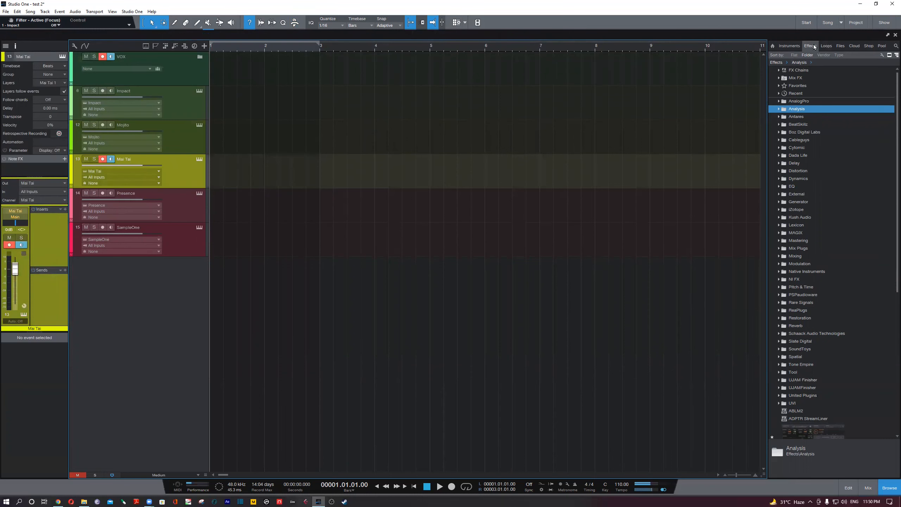
{"action": "left_click", "coordinate": [795, 48]}
{"action": "left_click", "coordinate": [772, 45]}
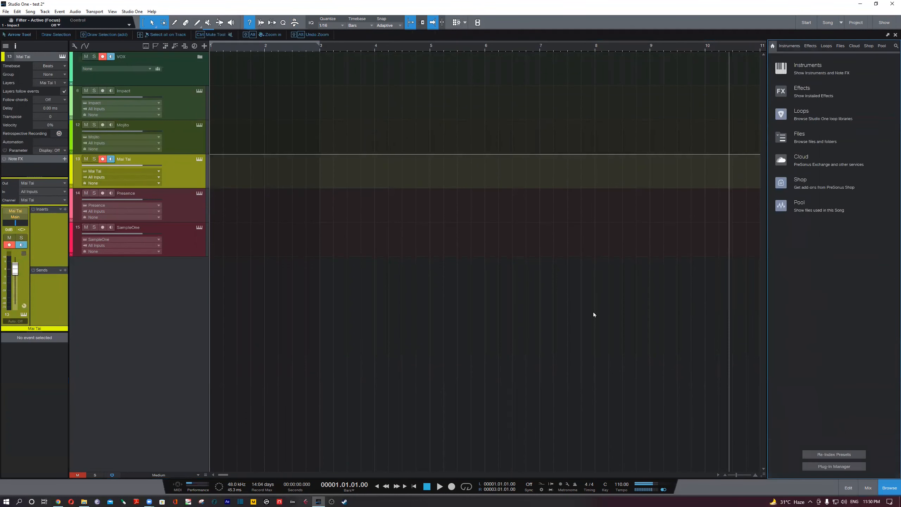
{"action": "left_click", "coordinate": [889, 488]}
{"action": "left_click", "coordinate": [889, 488]}
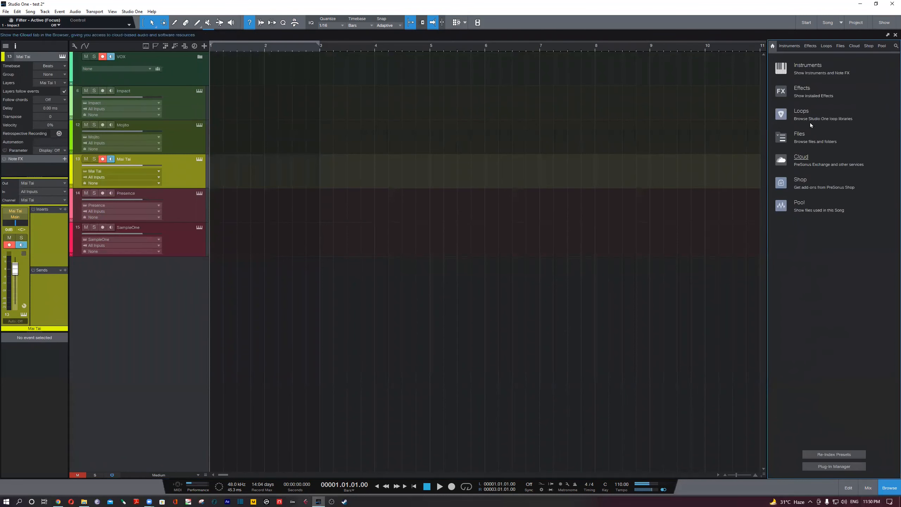
- Insert Pro EQ on the Mai Tai track from the browser's EQ effects folder, and undo the insertion
{"action": "left_click", "coordinate": [810, 46]}
{"action": "left_click", "coordinate": [793, 187]}
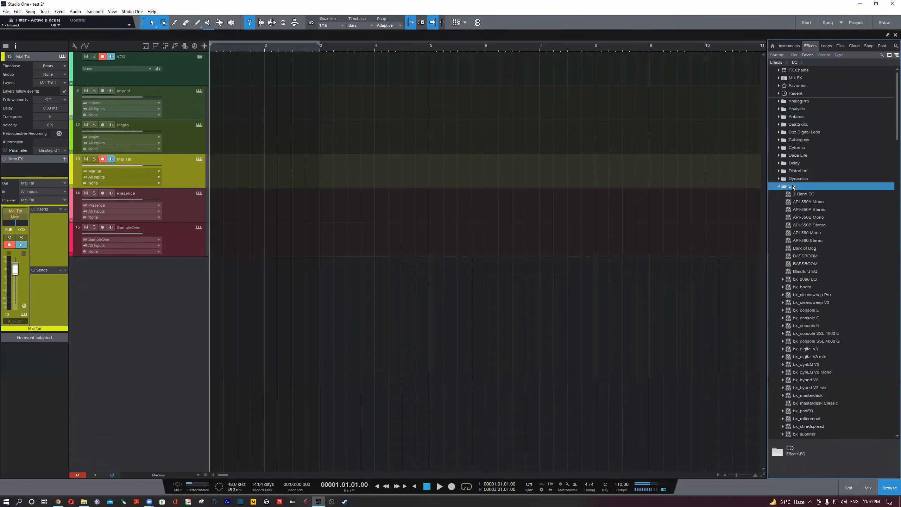
{"action": "left_click_drag", "start_coordinate": [897, 132], "coordinate": [881, 260]}
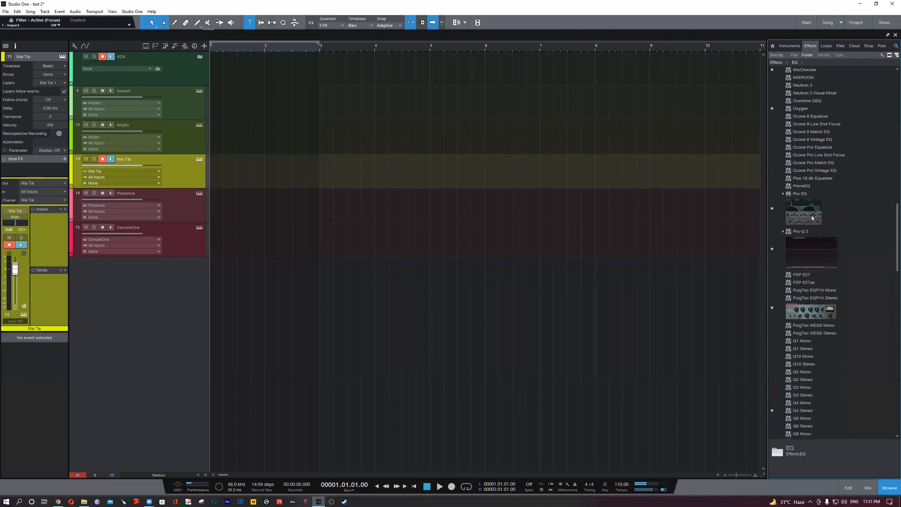
{"action": "left_click_drag", "start_coordinate": [813, 218], "coordinate": [570, 173]}
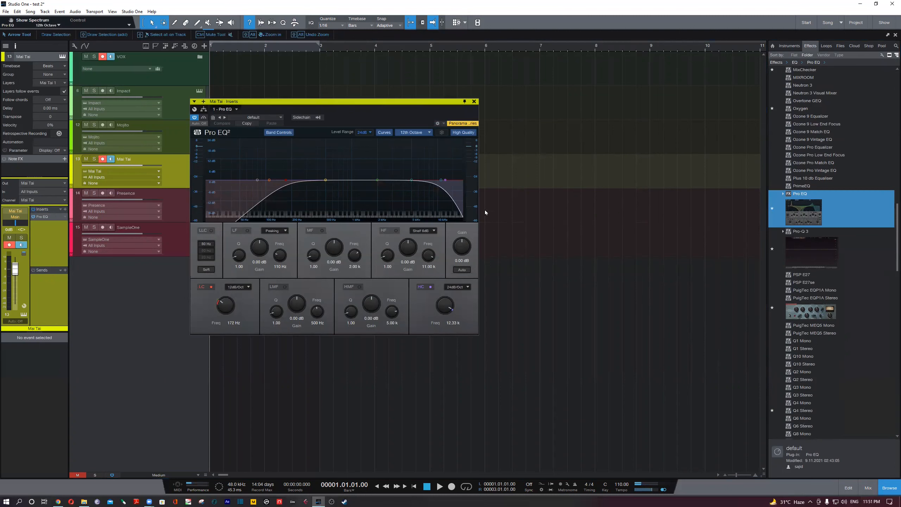
{"action": "key", "text": "ctrl+z"}
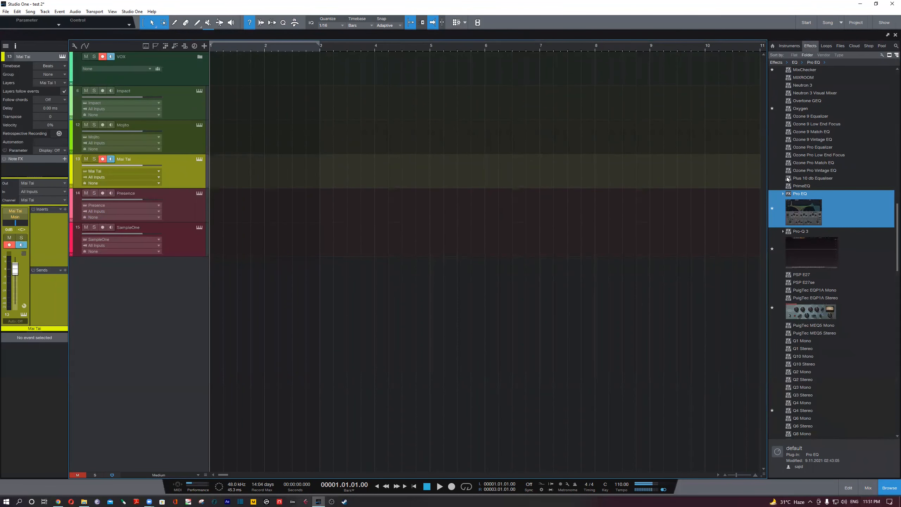
- Hide the browser and add Pro EQ to the Mai Tai track, placing its window clear of the track list
{"action": "key", "text": "F5"}
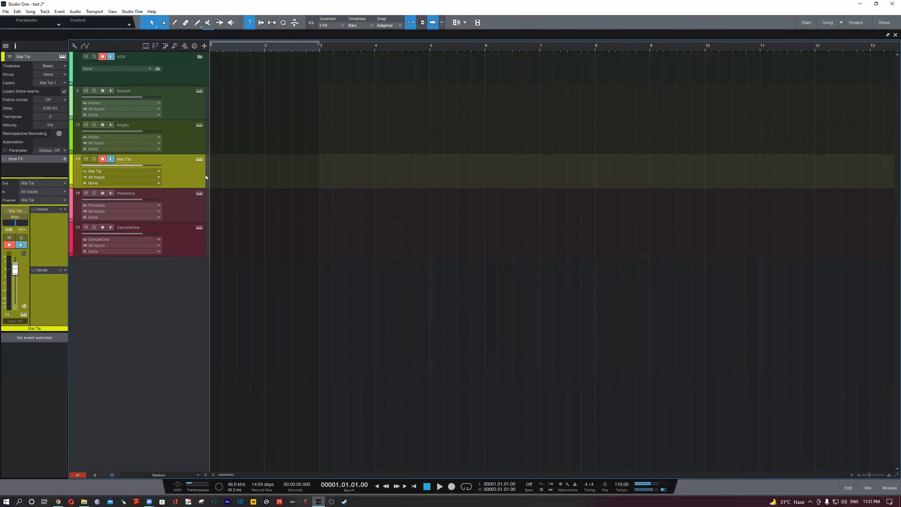
{"action": "key", "text": "shift+e"}
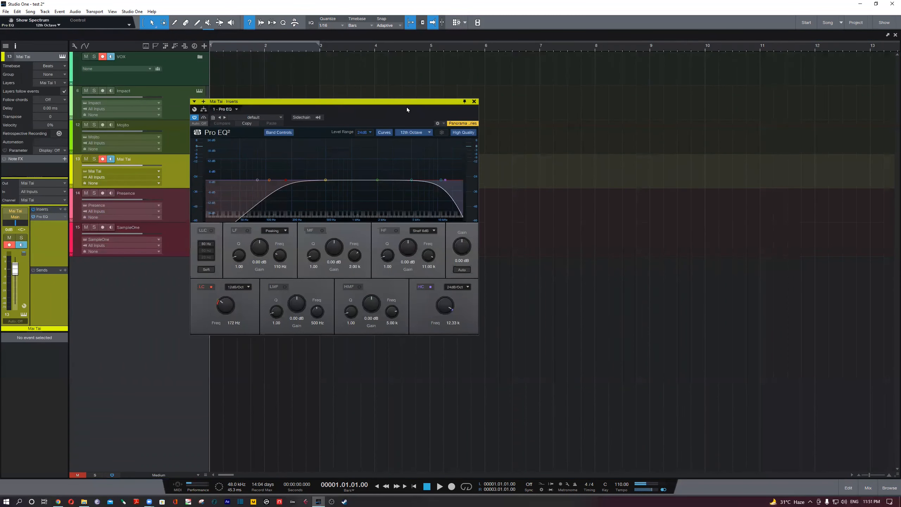
{"action": "left_click_drag", "start_coordinate": [408, 109], "coordinate": [621, 181]}
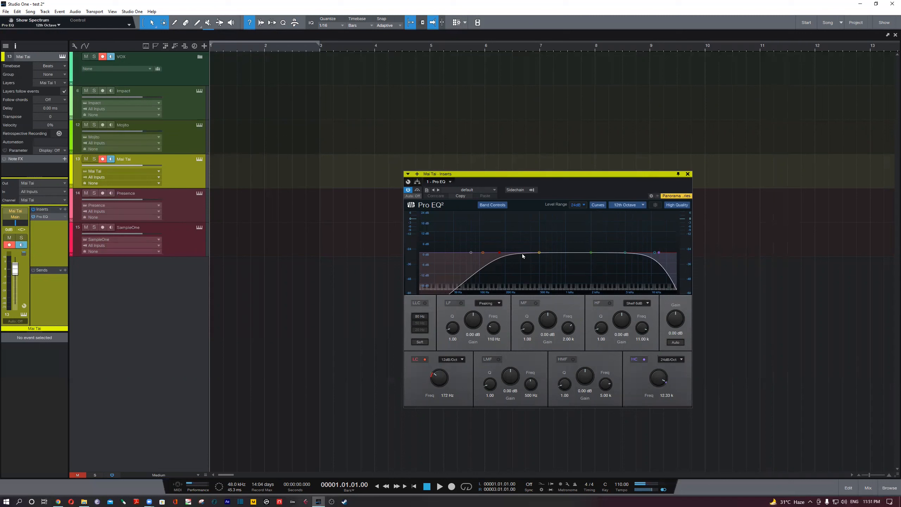
- Sweep Pro EQ's low-cut frequency up past 750 Hz along the curve and bring it back to 179 Hz
{"action": "mouse_move", "coordinate": [504, 259]}
{"action": "left_mouse_down"}
{"action": "mouse_move", "coordinate": [489, 259]}
{"action": "mouse_move", "coordinate": [498, 260]}
{"action": "left_mouse_up"}
{"action": "left_click_drag", "start_coordinate": [501, 256], "coordinate": [505, 257]}
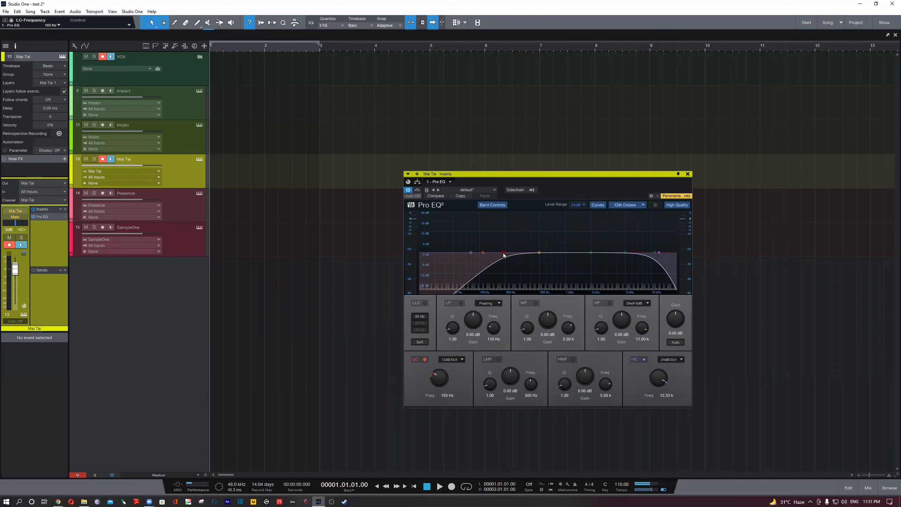
{"action": "left_click_drag", "start_coordinate": [509, 254], "coordinate": [555, 259]}
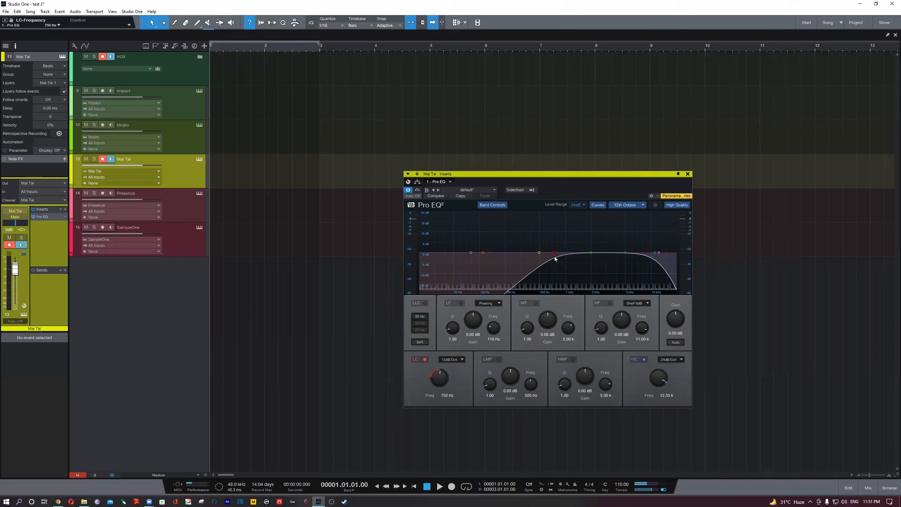
{"action": "left_click_drag", "start_coordinate": [618, 259], "coordinate": [502, 262]}
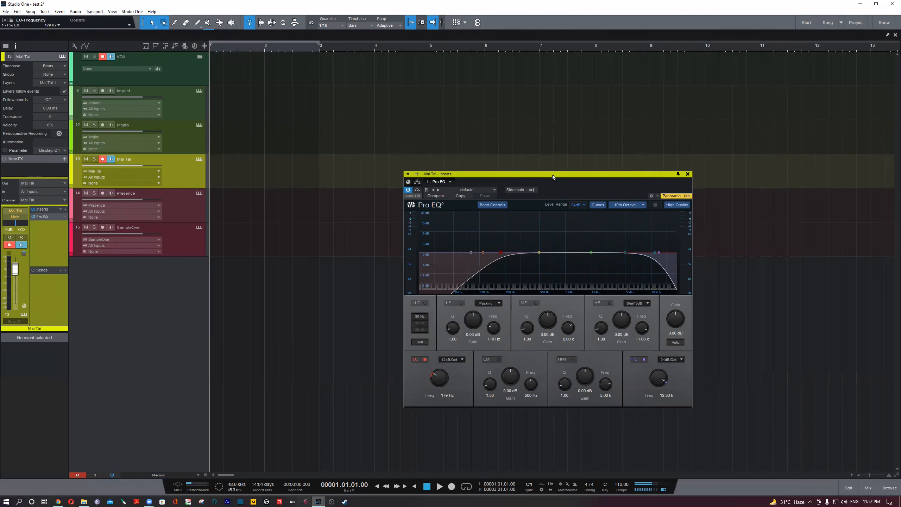
- Reposition the Pro EQ window over the arrangement, slightly higher and nearer the track list
{"action": "left_click_drag", "start_coordinate": [552, 175], "coordinate": [520, 172]}
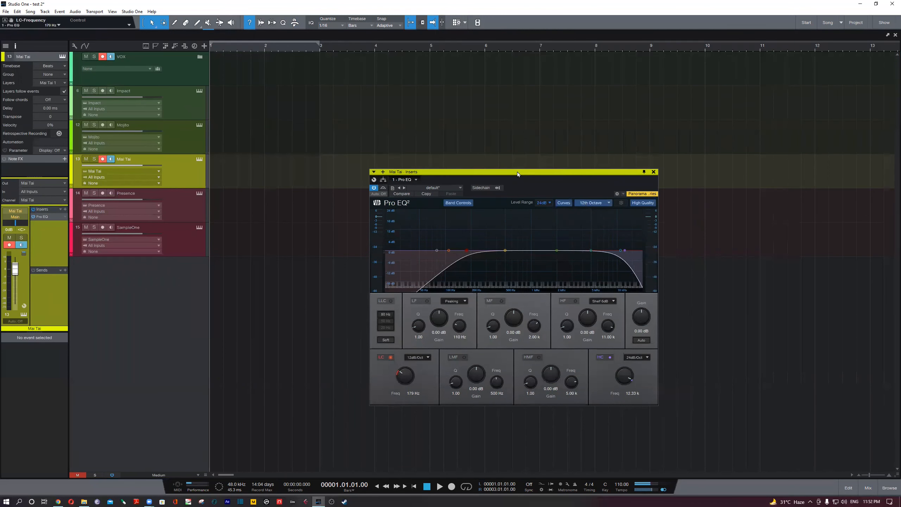
{"action": "left_click_drag", "start_coordinate": [517, 172], "coordinate": [458, 159]}
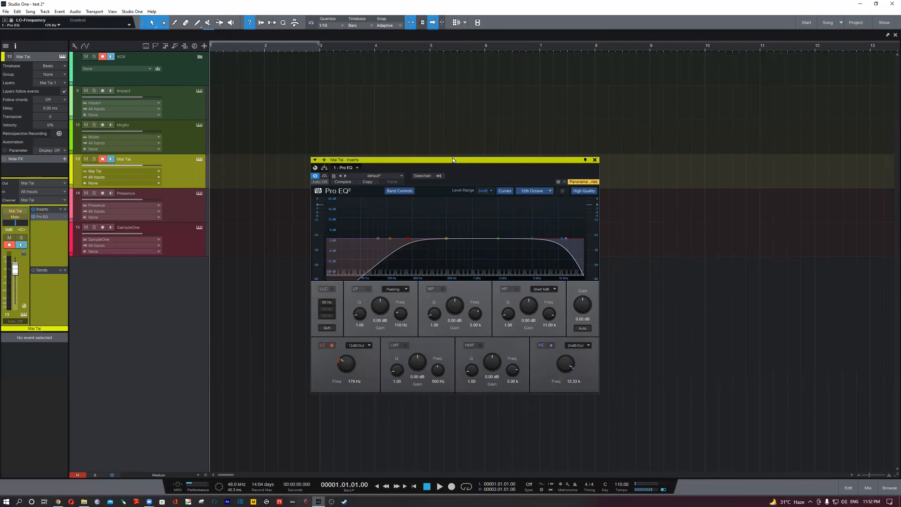
{"action": "left_click_drag", "start_coordinate": [453, 159], "coordinate": [457, 158]}
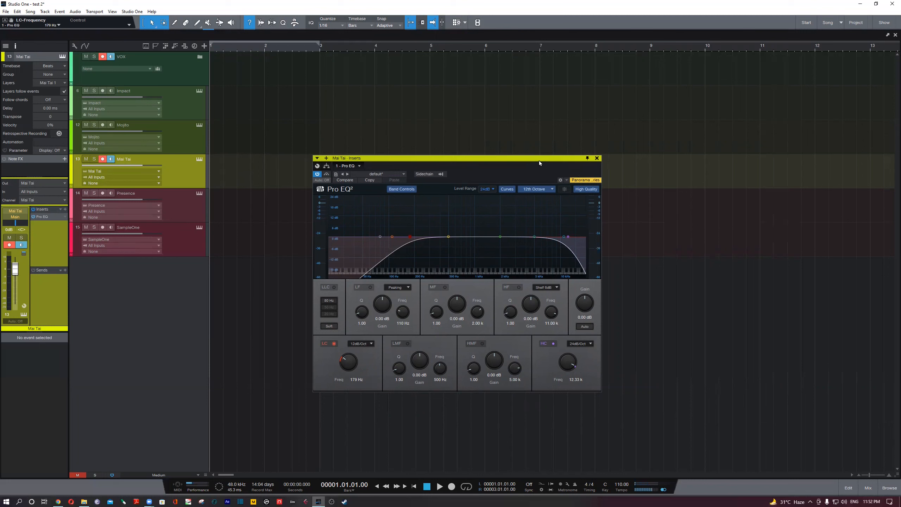
{"action": "left_click_drag", "start_coordinate": [539, 160], "coordinate": [536, 161]}
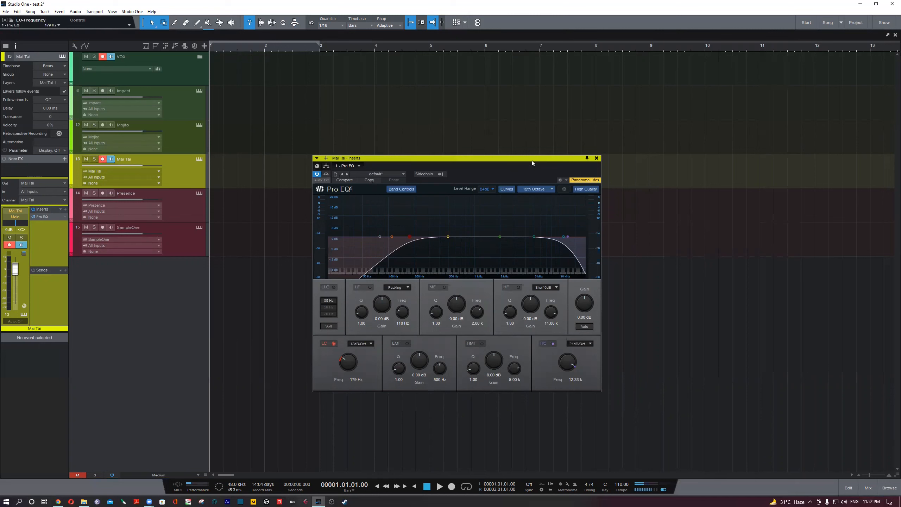
{"action": "left_click_drag", "start_coordinate": [537, 161], "coordinate": [538, 161]}
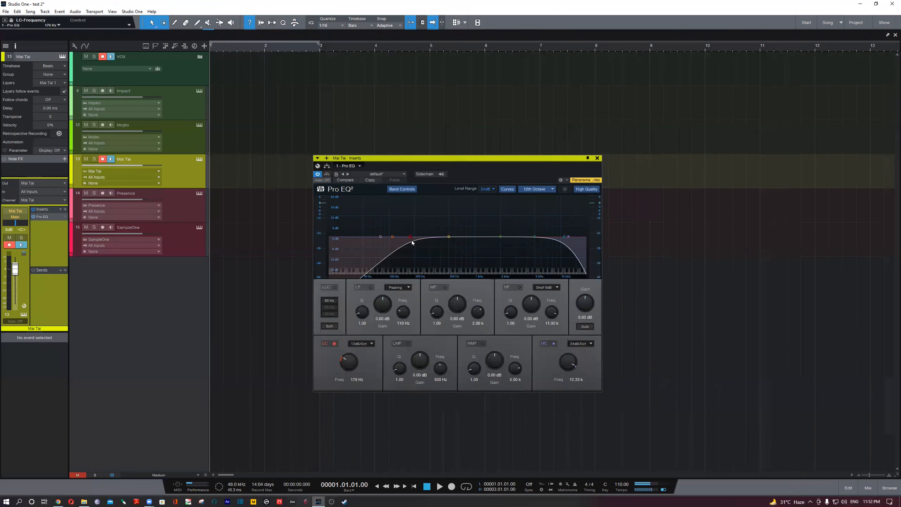
- Lower Pro EQ's low-cut frequency to 142 Hz on the Mai Tai channel
{"action": "left_click_drag", "start_coordinate": [410, 237], "coordinate": [402, 237]}
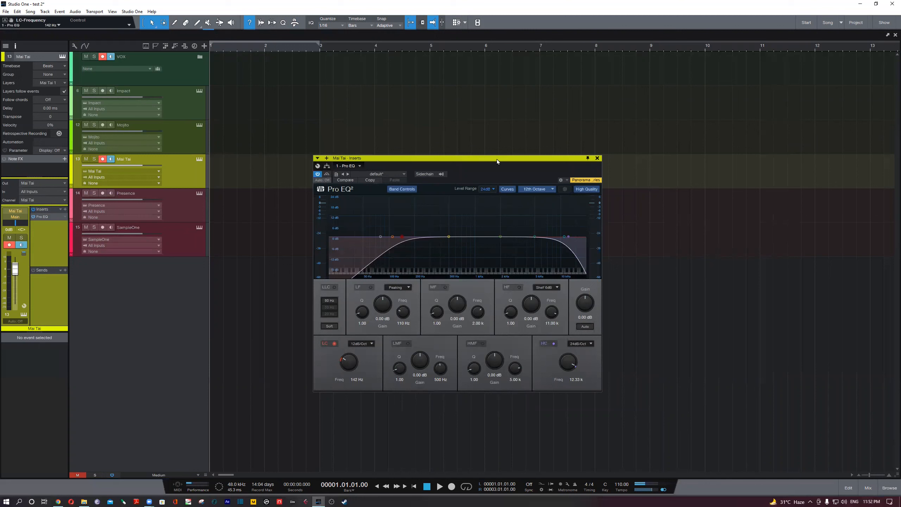
{"action": "left_click_drag", "start_coordinate": [498, 159], "coordinate": [492, 158]}
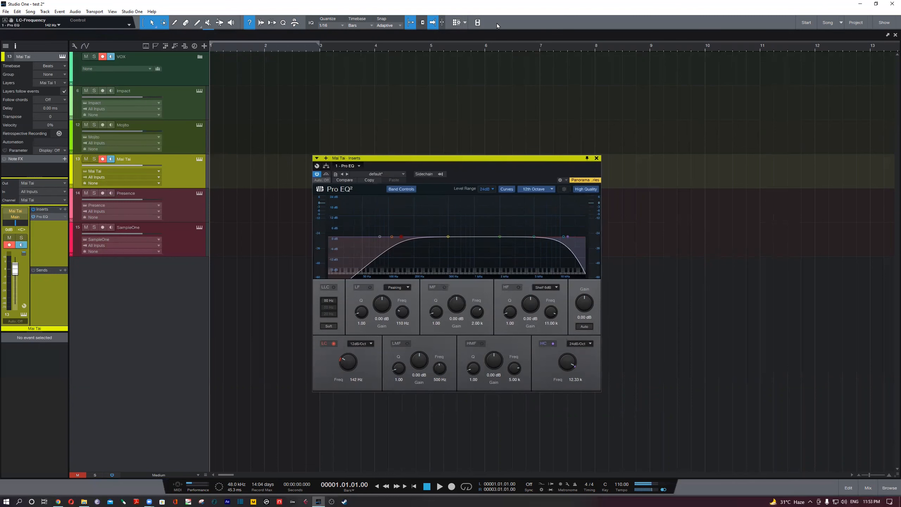